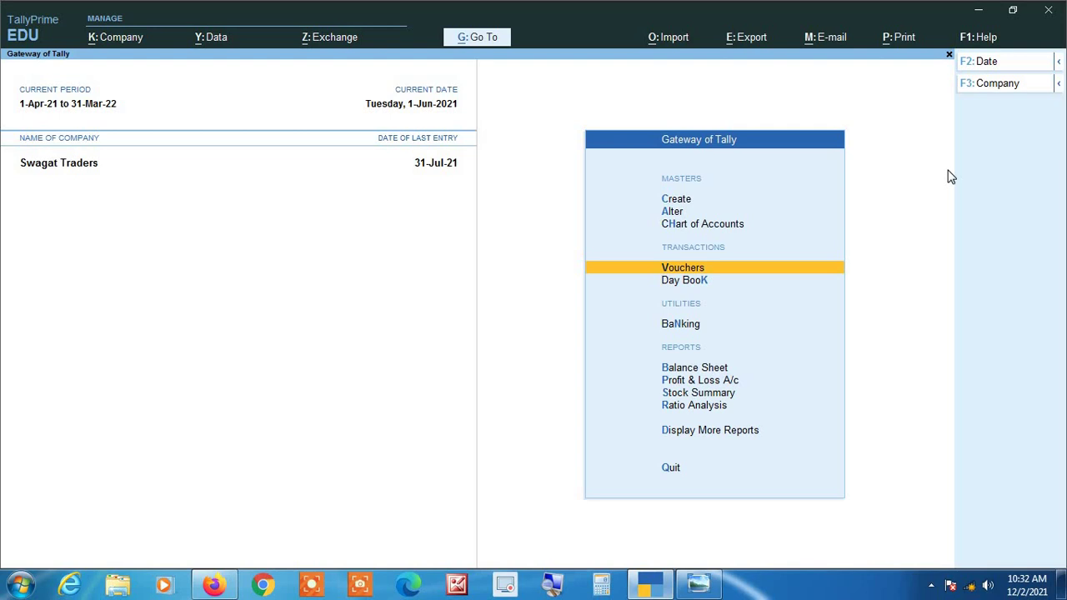
- Open Display More Reports from the Gateway of Tally
key("Down")
key("Down")
key("Down")
key("Down")
key("Down")
key("Down")
key("Down")
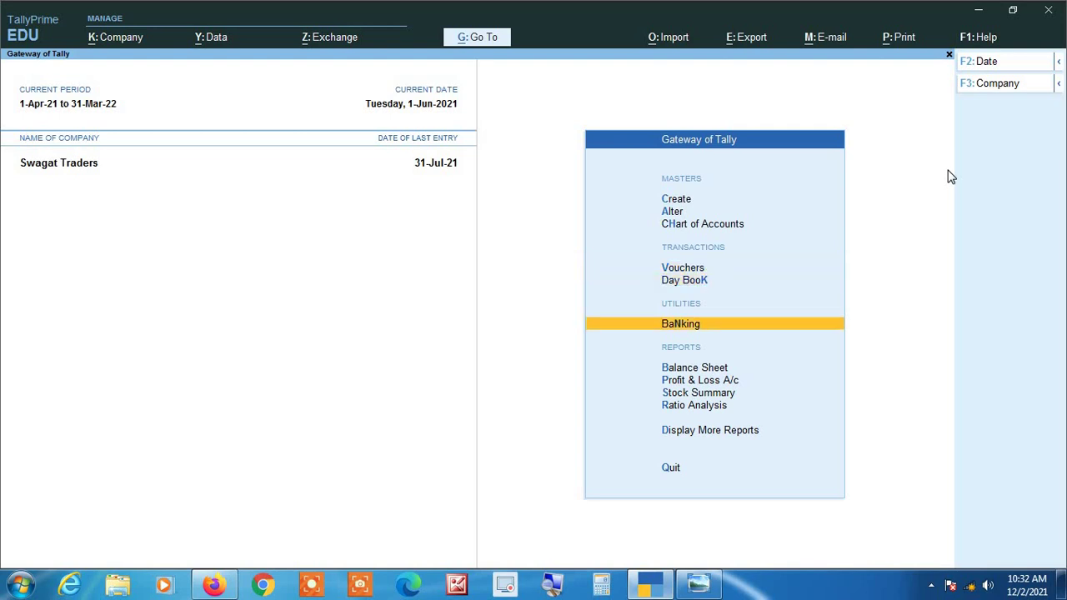
key("Return")
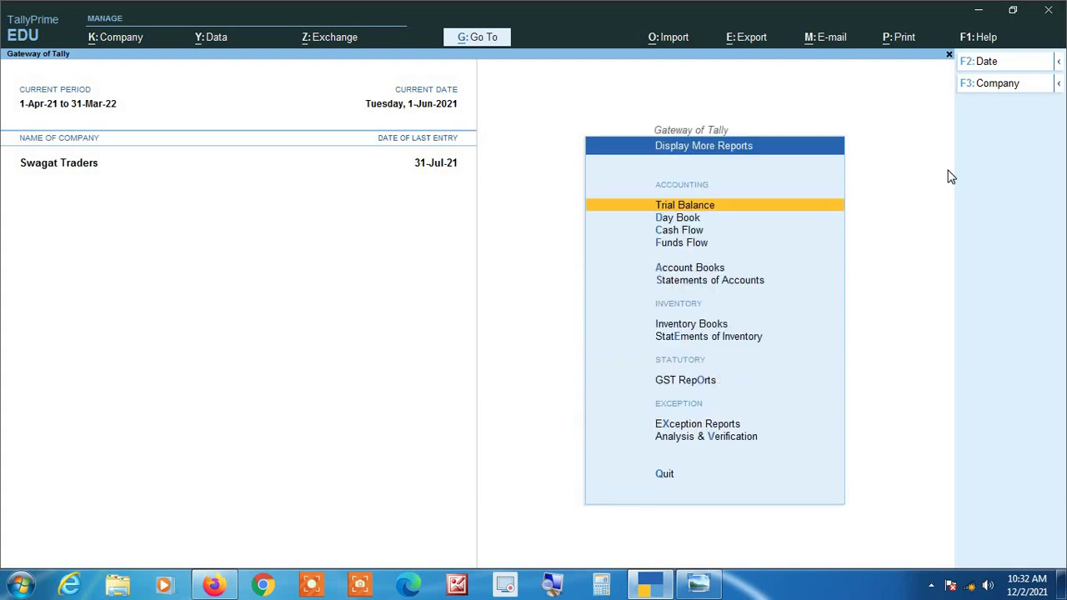
- Open the Aman Traders ledger report from the Account Books
key("Down")
key("Down")
key("Down")
key("Down")
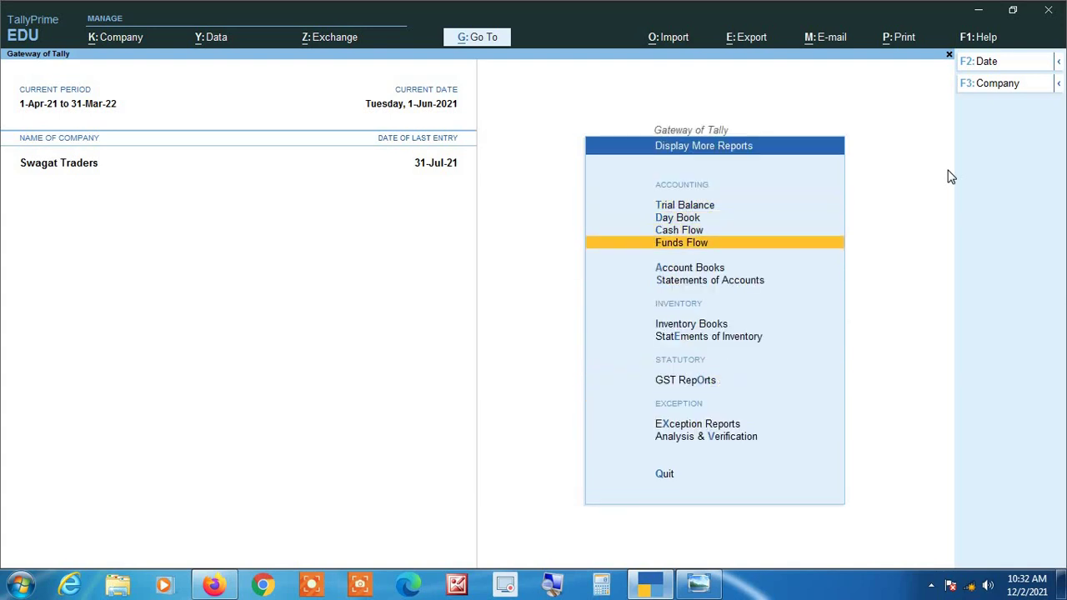
key("Return")
key("Down")
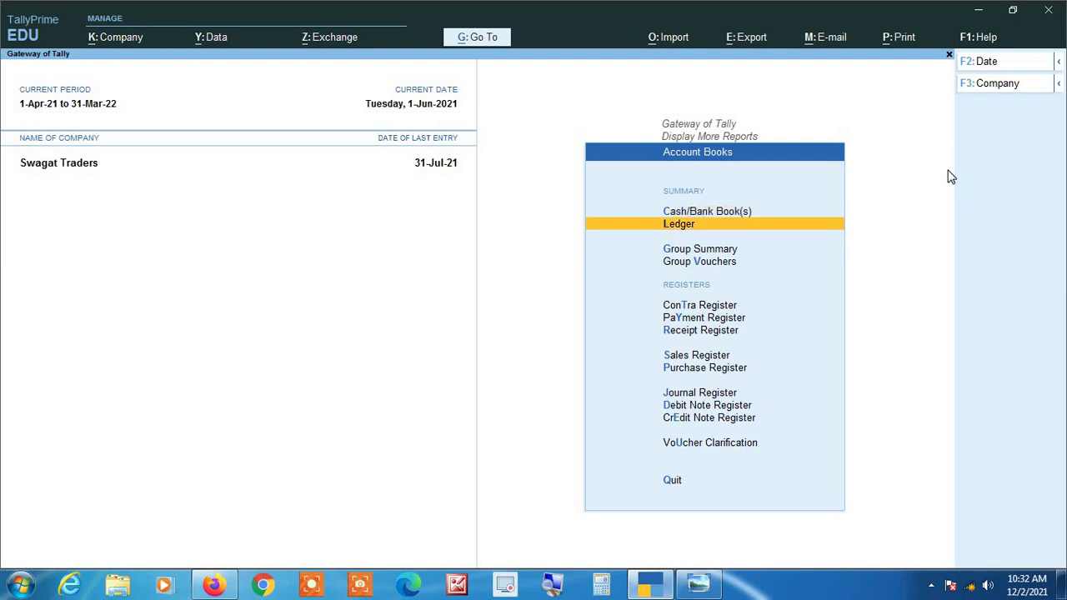
key("Return")
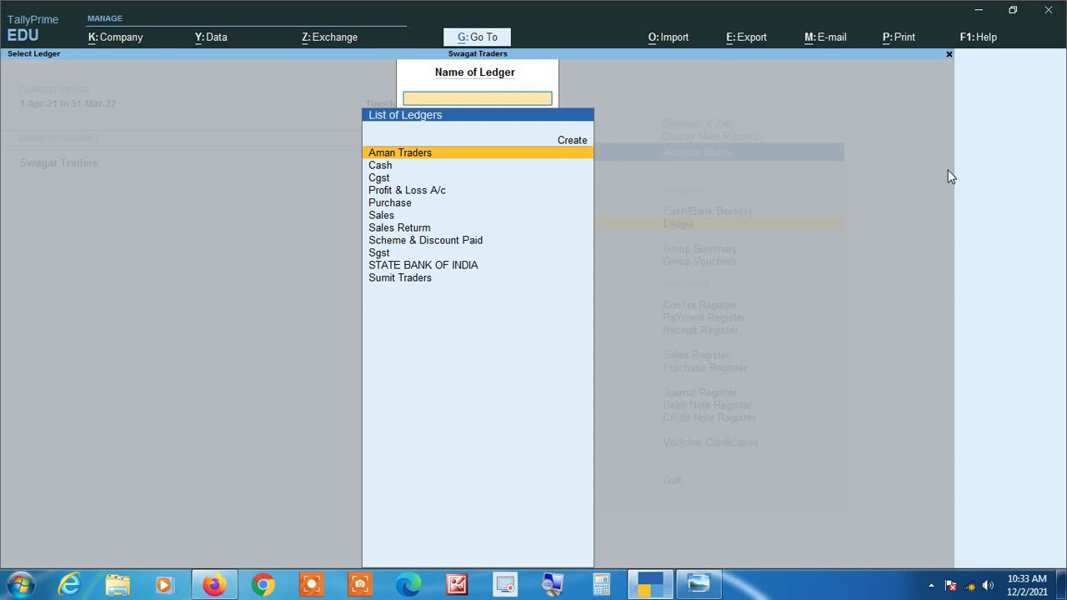
key("Return")
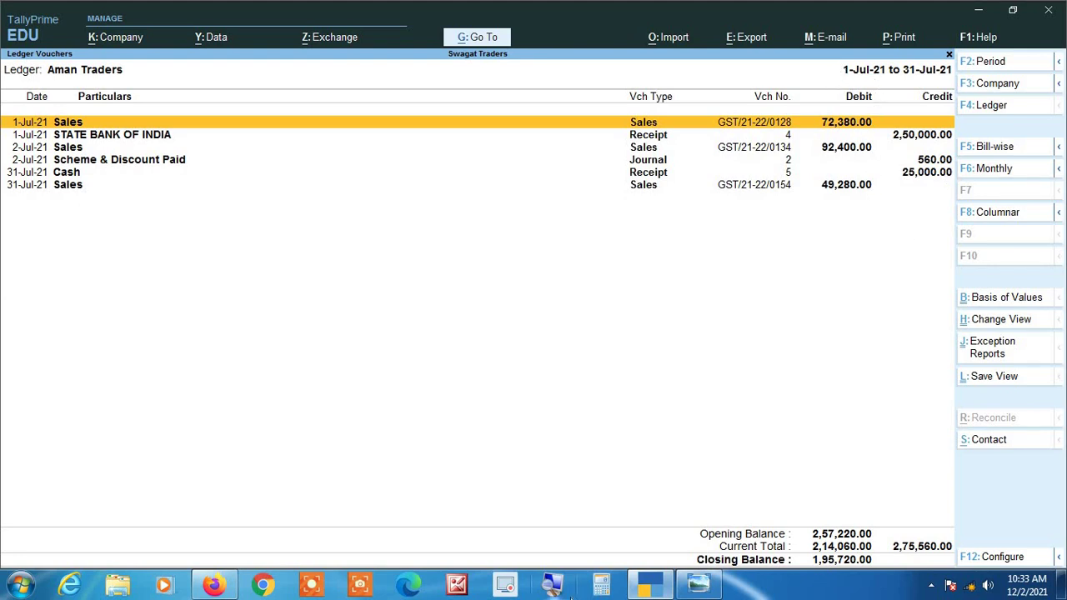
- Set the Aman Traders ledger's reporting period to start on 1-4-21, keeping 31-7-2021 as the end date
left_click(559, 588)
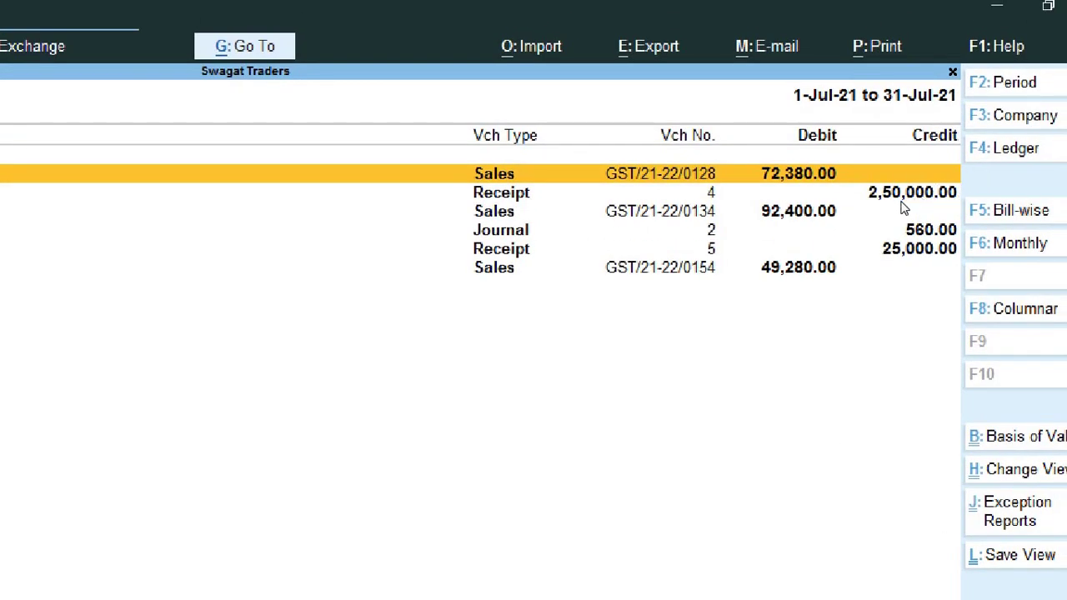
key("super+Escape")
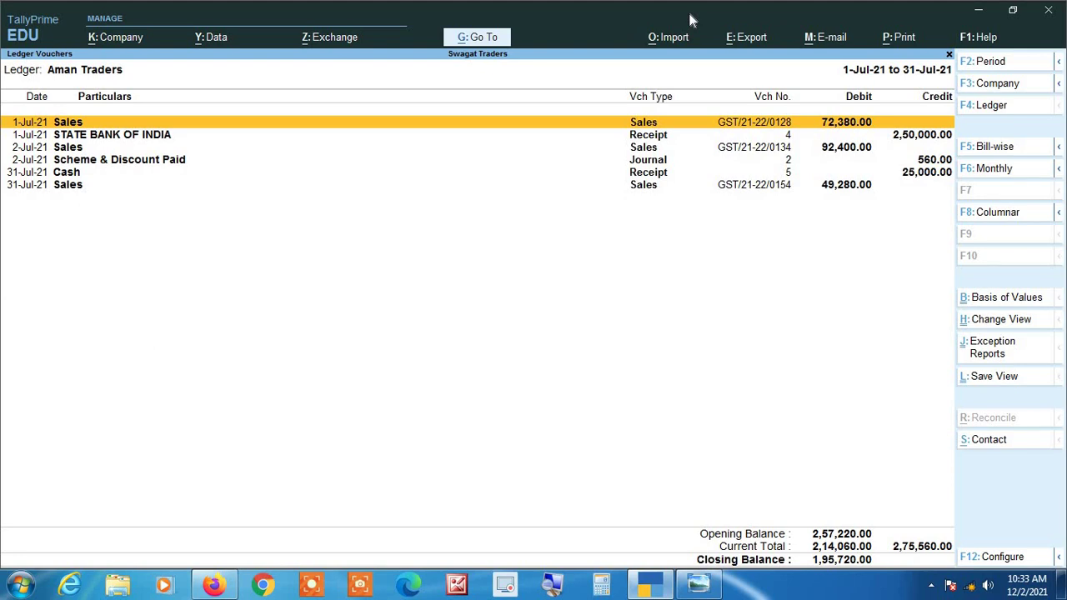
key("F2")
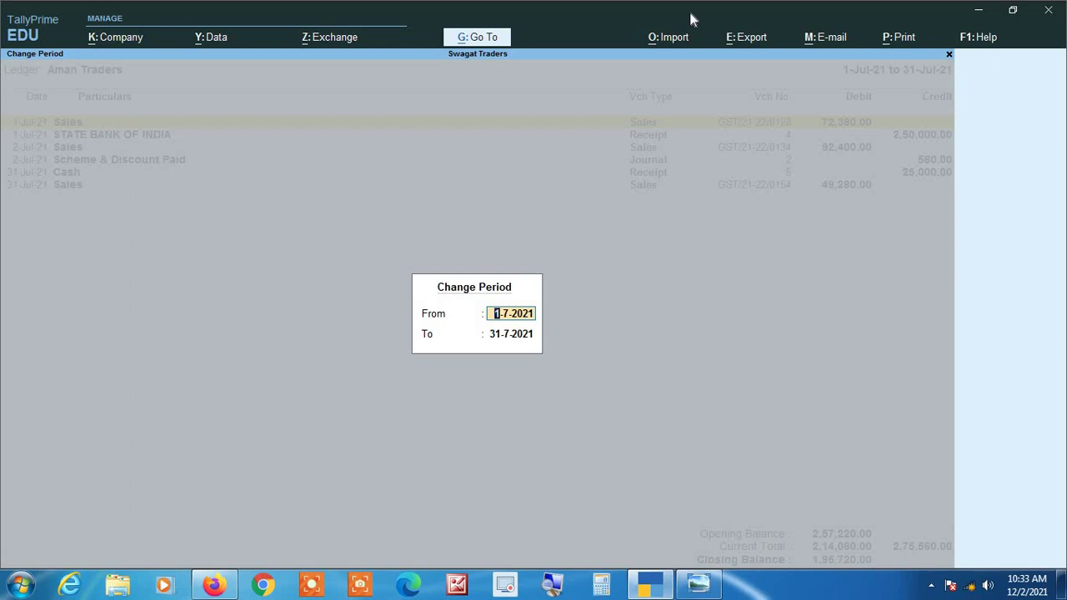
type("1-4-21")
key("Return")
key("Return")
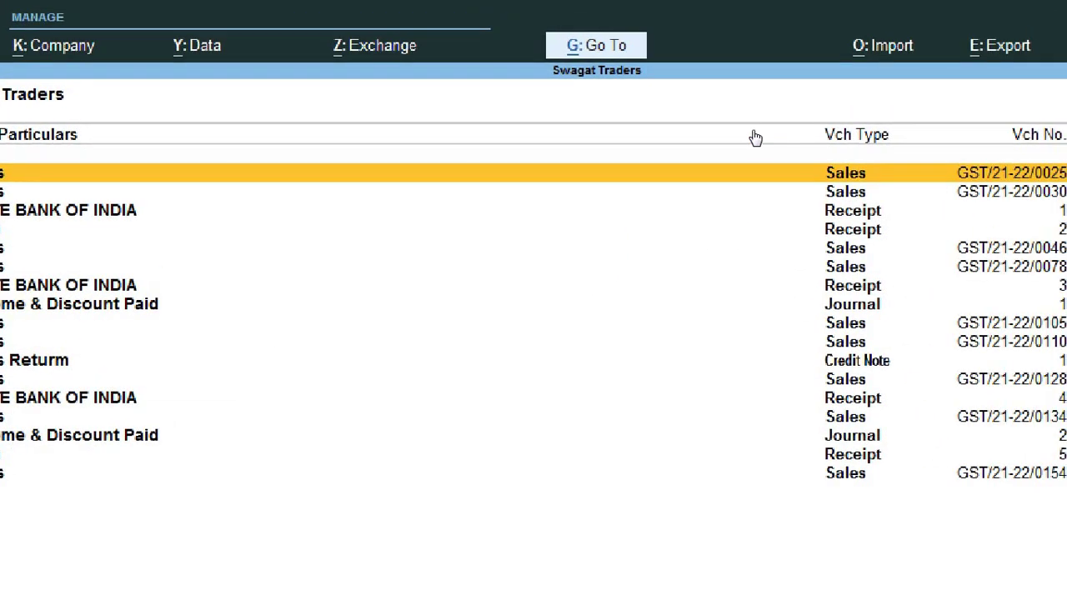
- Examine the Aman Traders ledger entries one by one, from the first April sale down to the sales return credit note
key("Down")
key("Down")
key("Down")
key("Down")
key("Down")
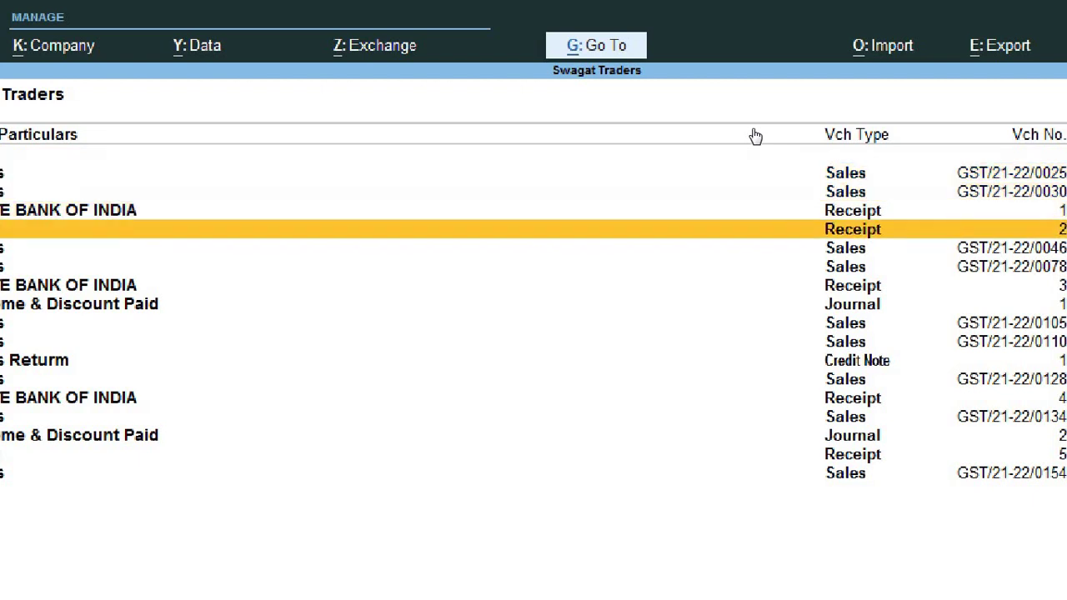
key("Down")
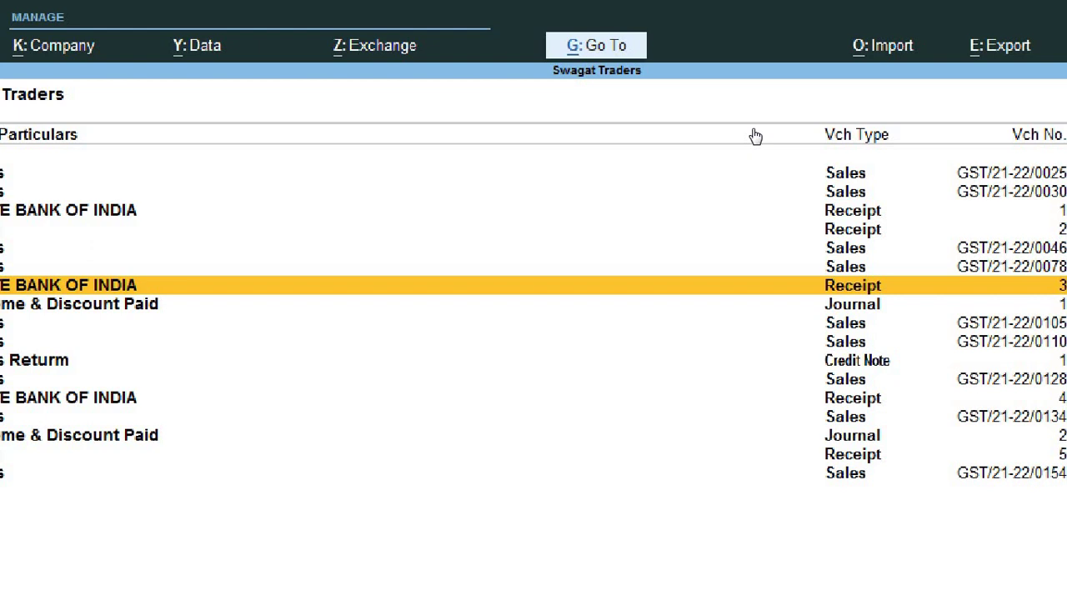
key("Down")
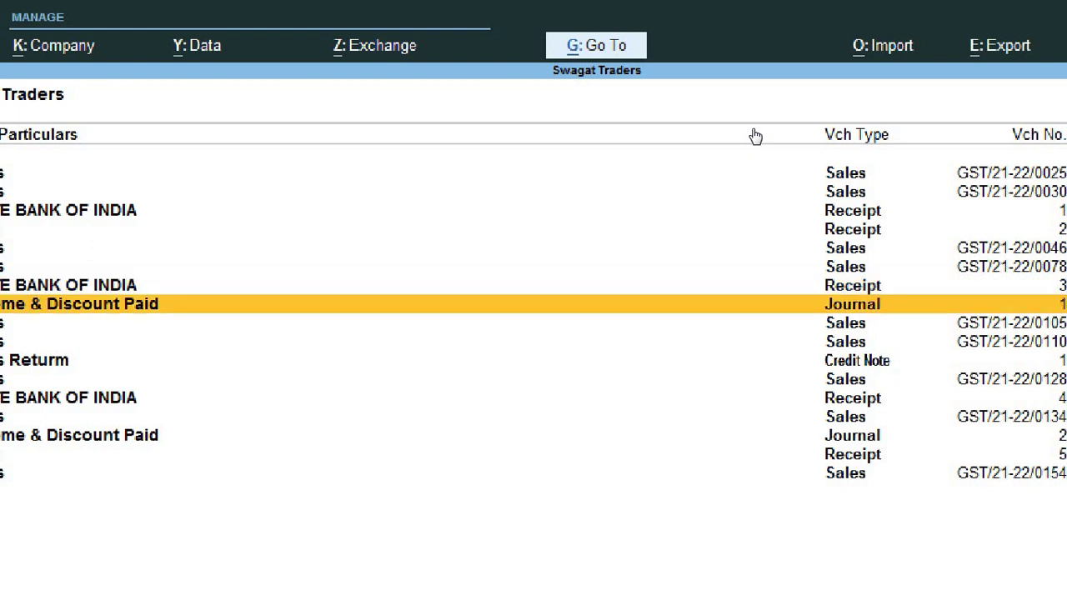
key("Down")
key("Down")
key("Down")
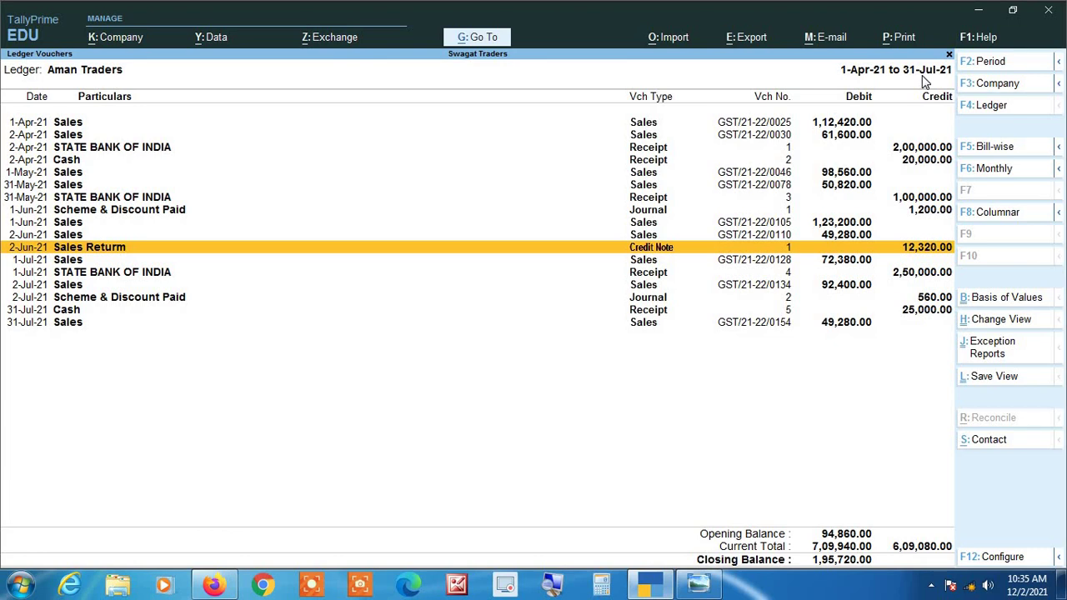
- Preview the current Aman Traders ledger printout at enlarged size, and return to the ledger vouchers report
key("alt+p")
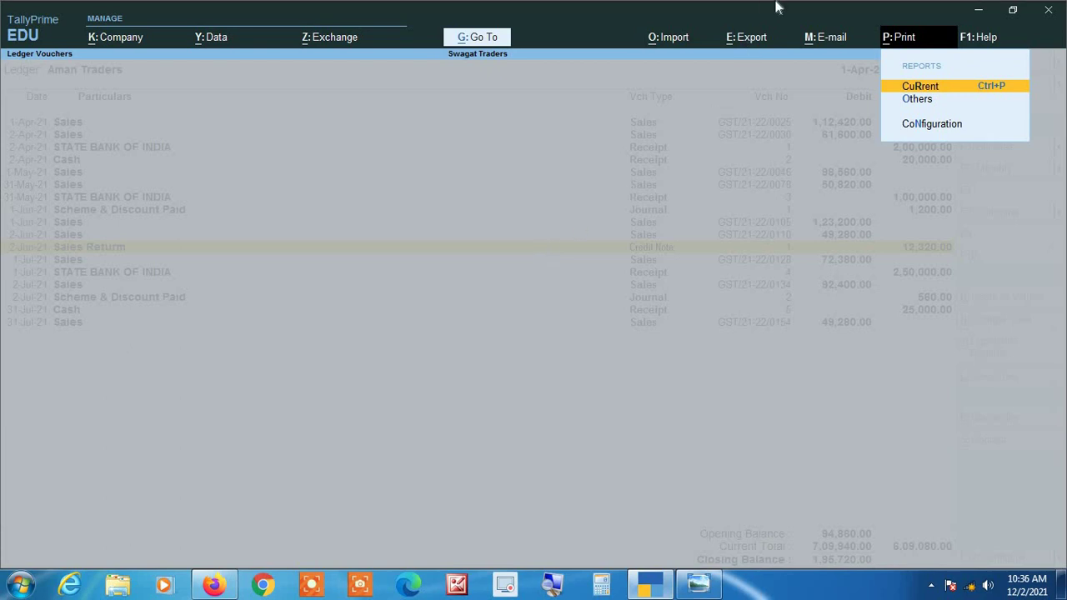
key("Return")
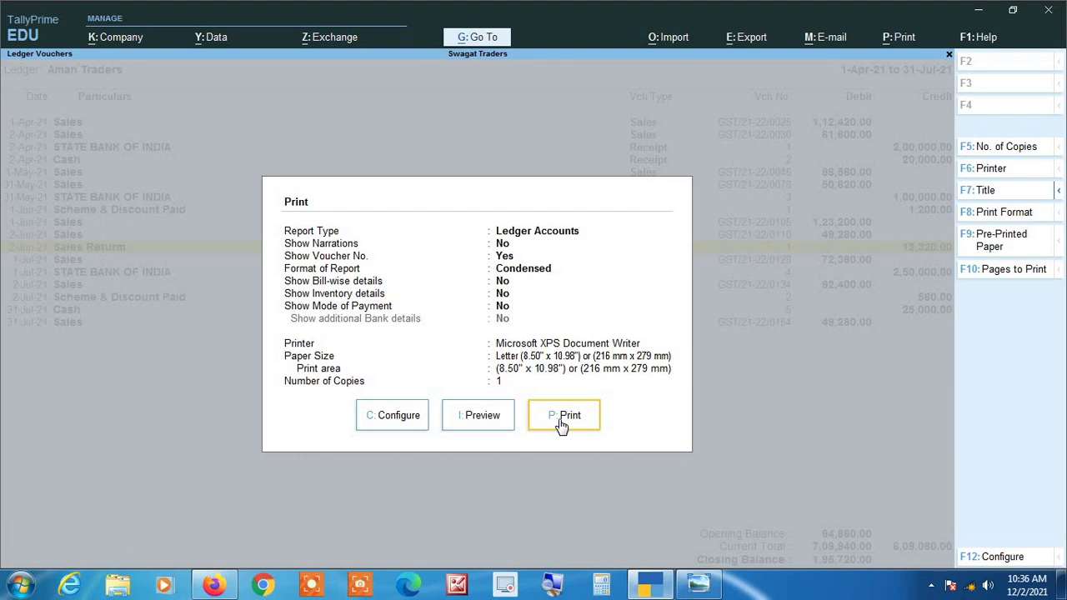
key("Left")
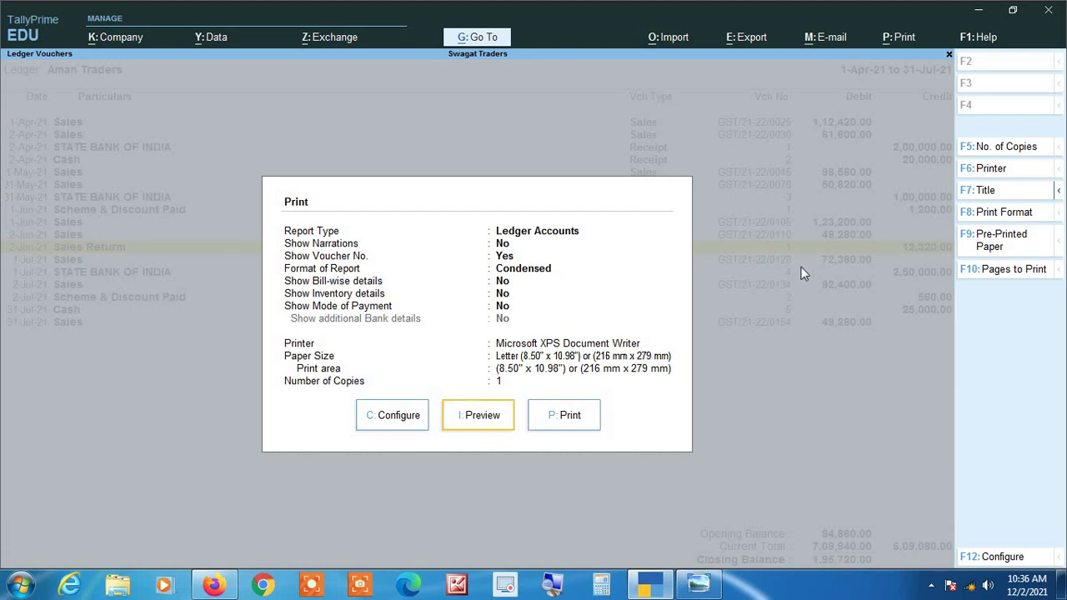
key("Return")
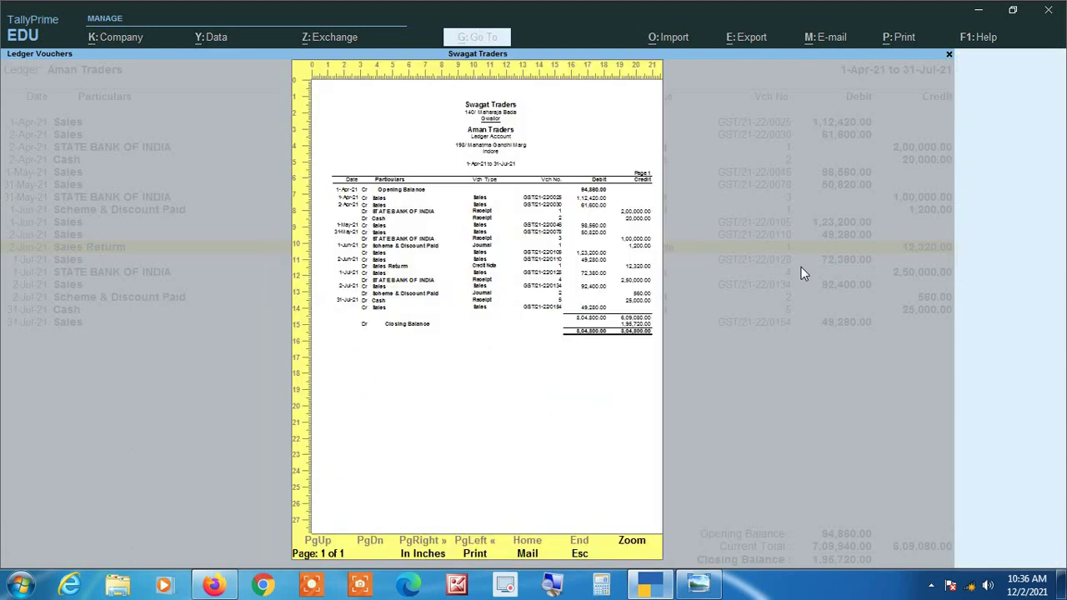
key("alt+z")
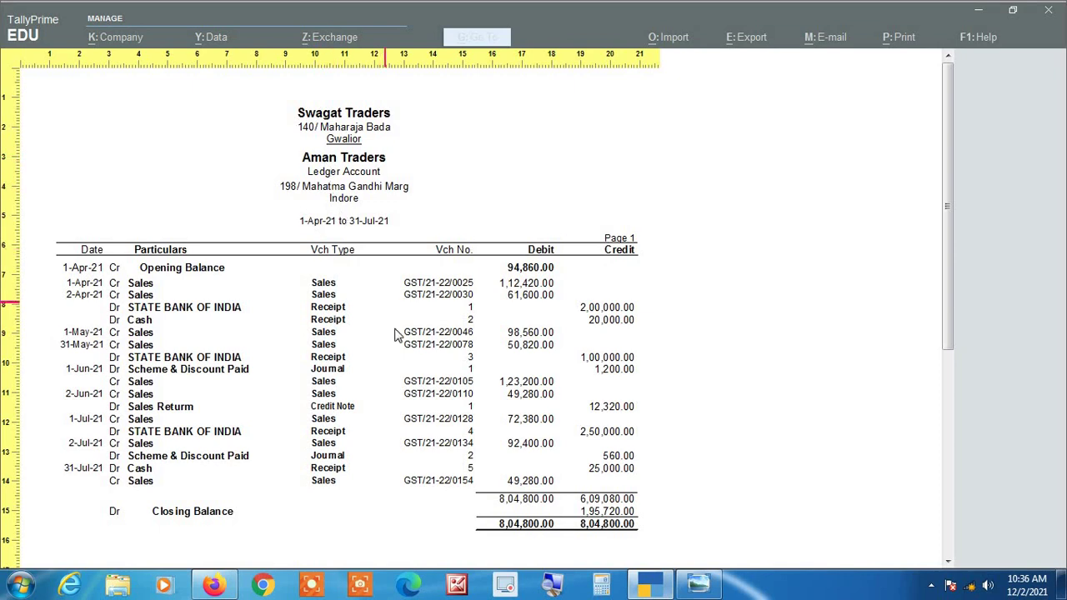
left_click(552, 586)
key("Escape")
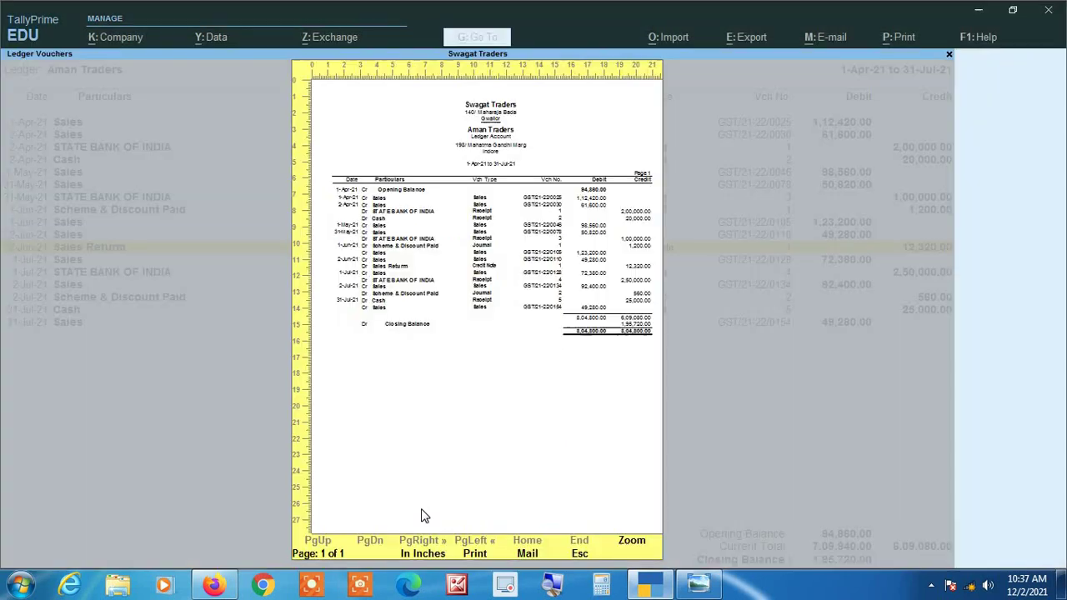
key("Escape")
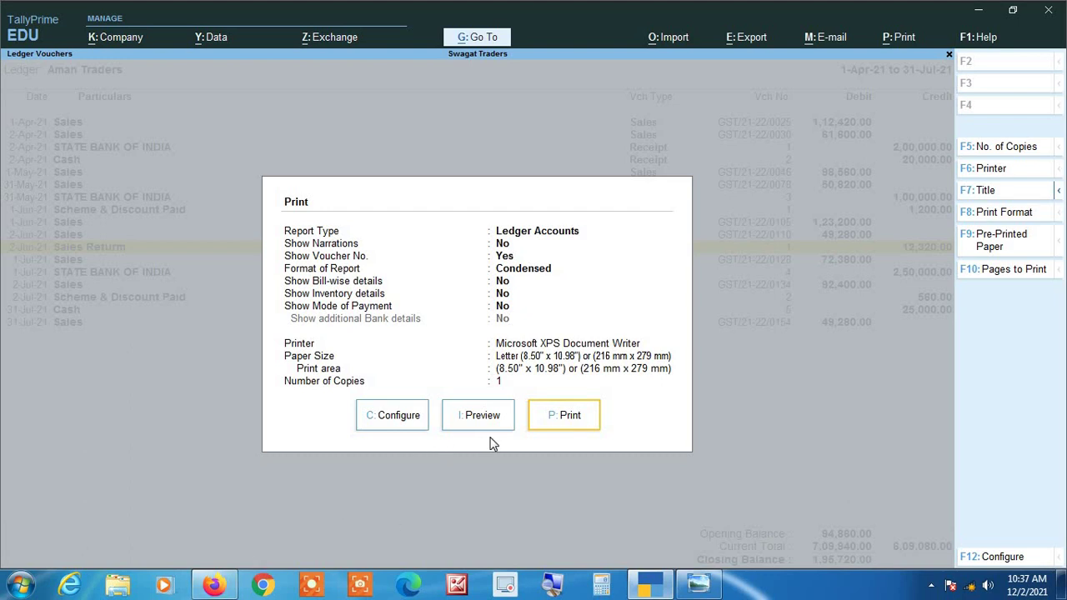
key("Escape")
- Change the subtitle in the ledger printout's header information to "Party Statement", keeping Aman Traders as the title
key("alt")
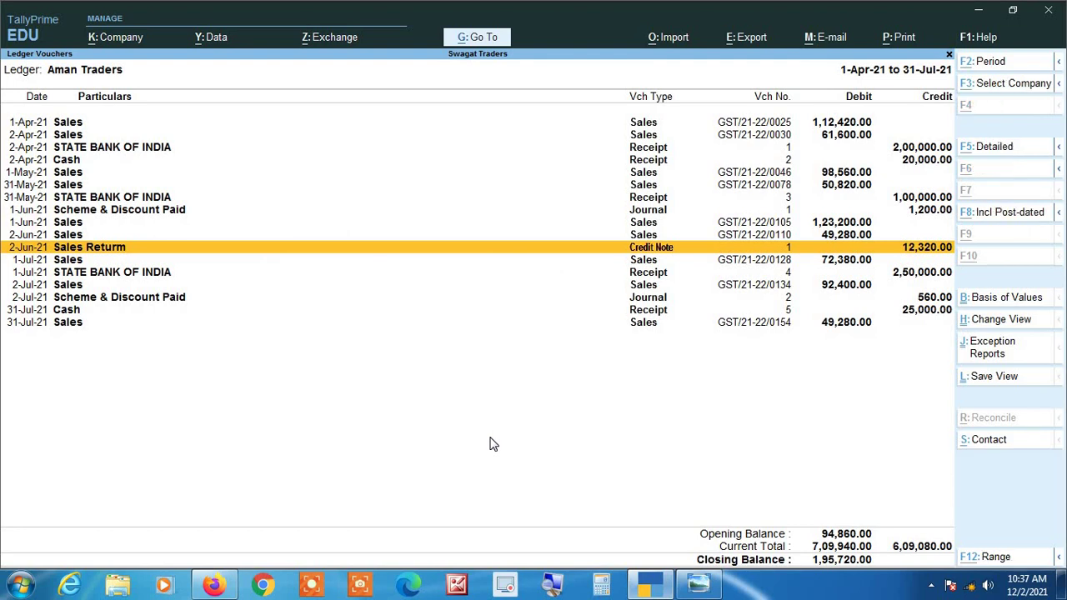
key("alt+p")
key("Return")
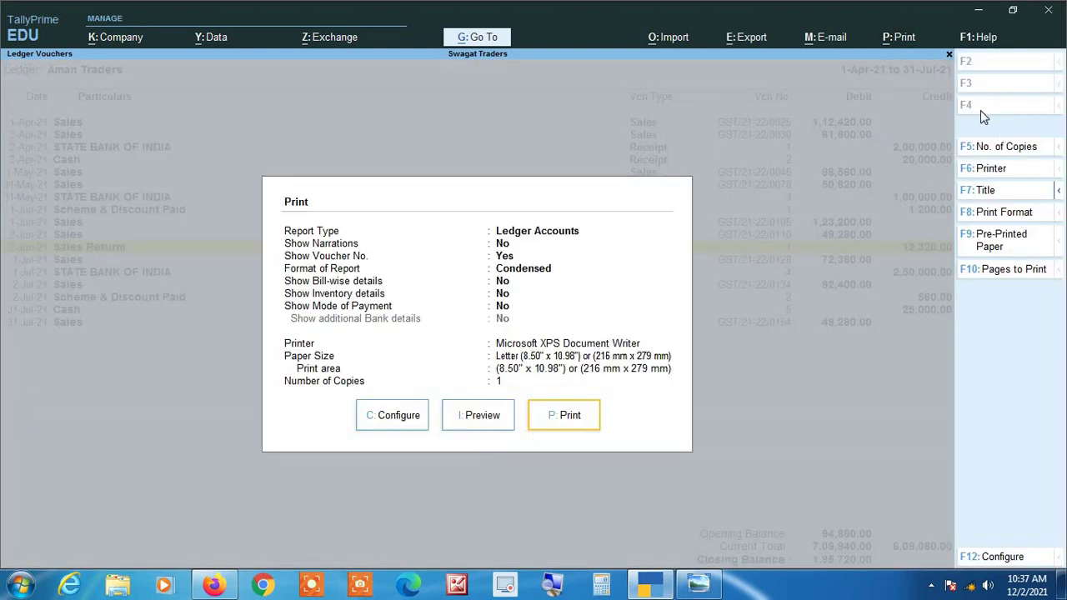
left_click(989, 198)
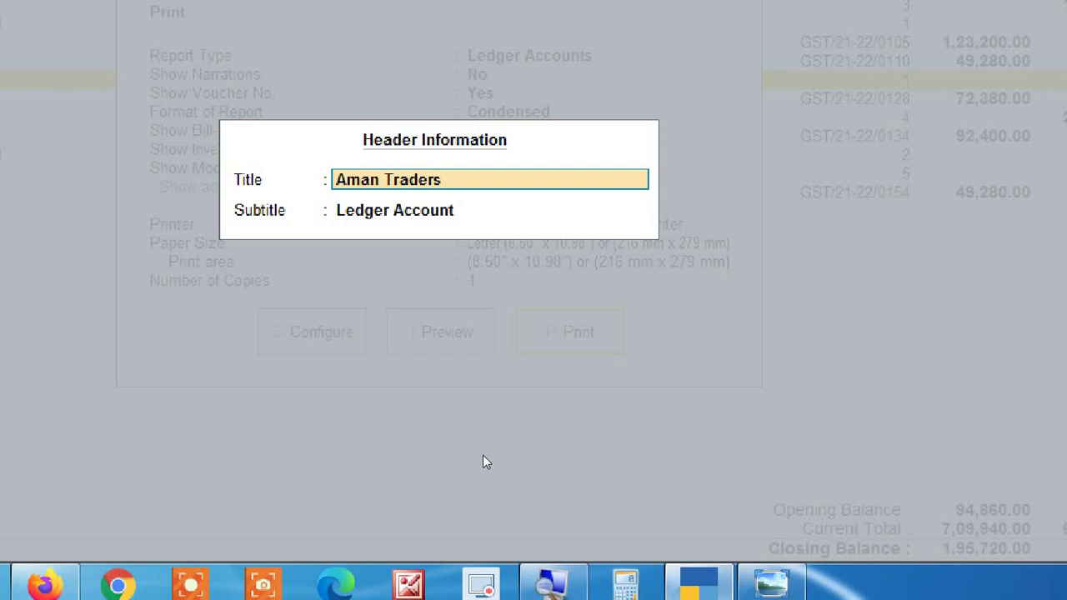
key("Return")
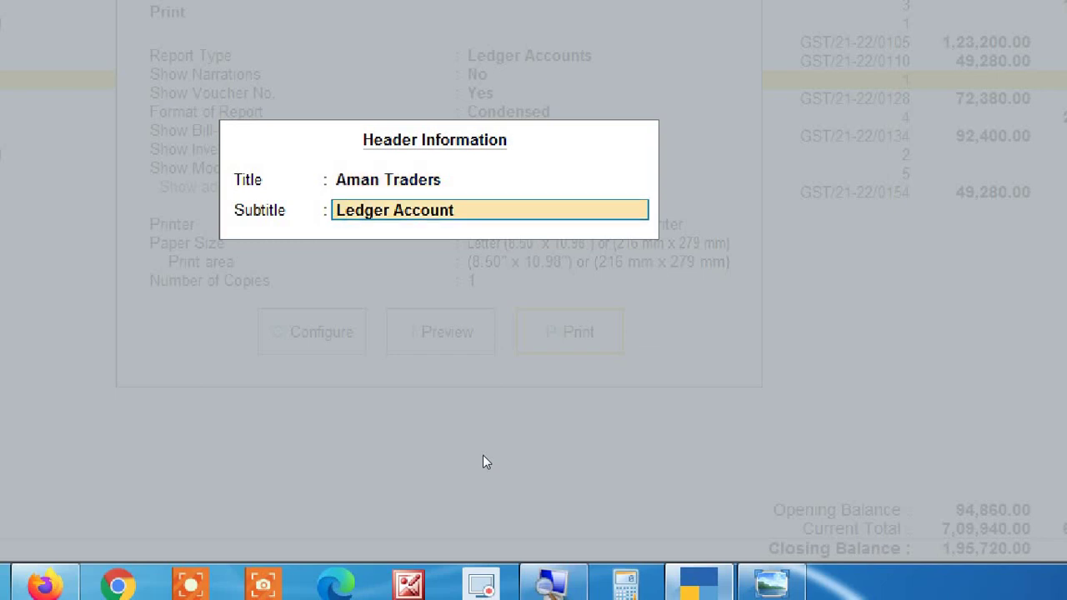
type("Party")
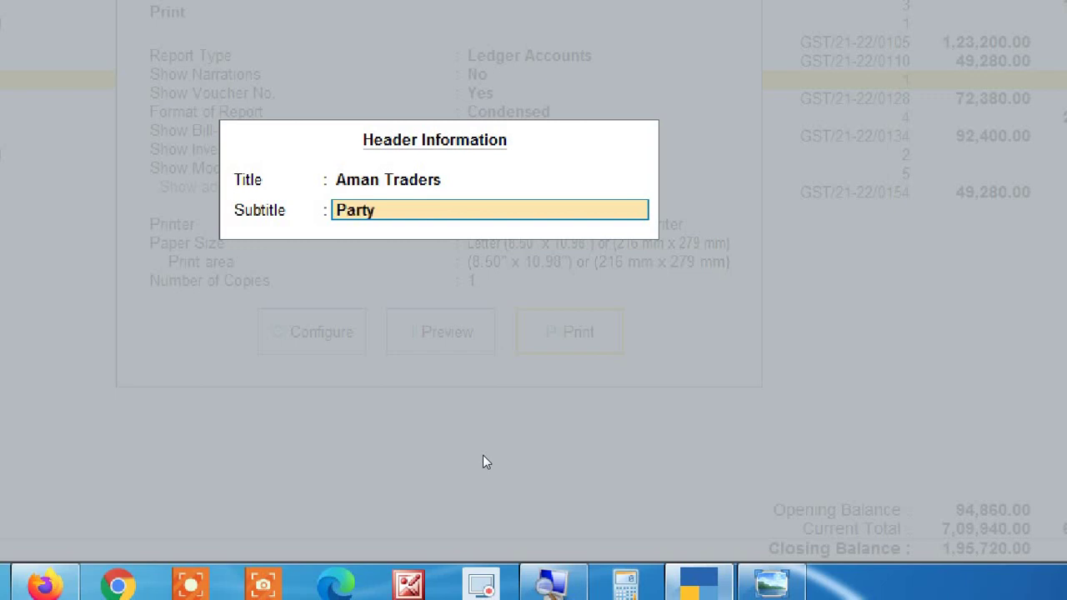
type(" Statemen")
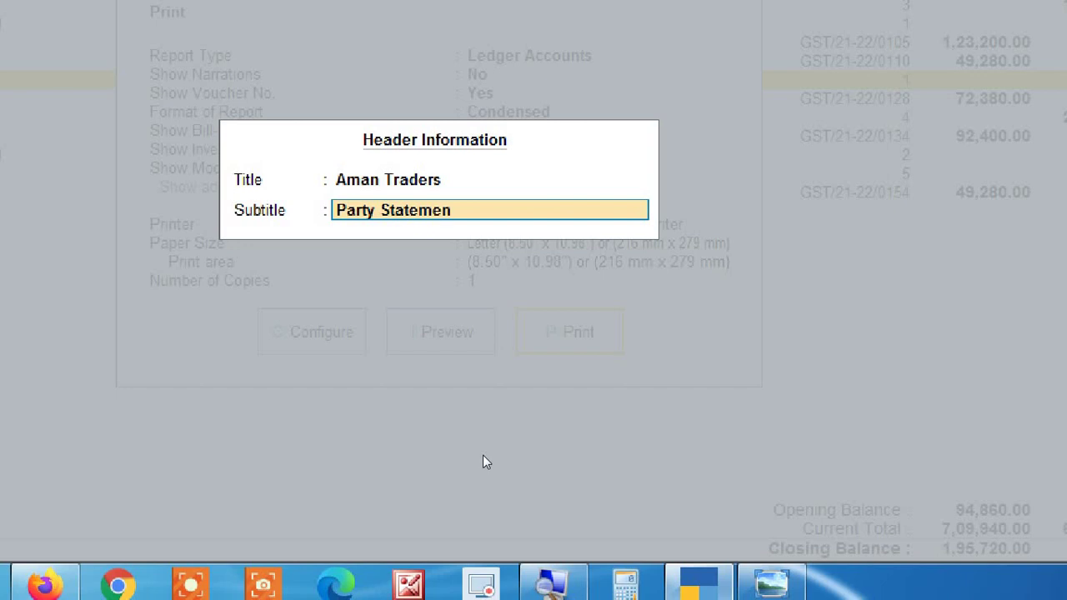
type("t,")
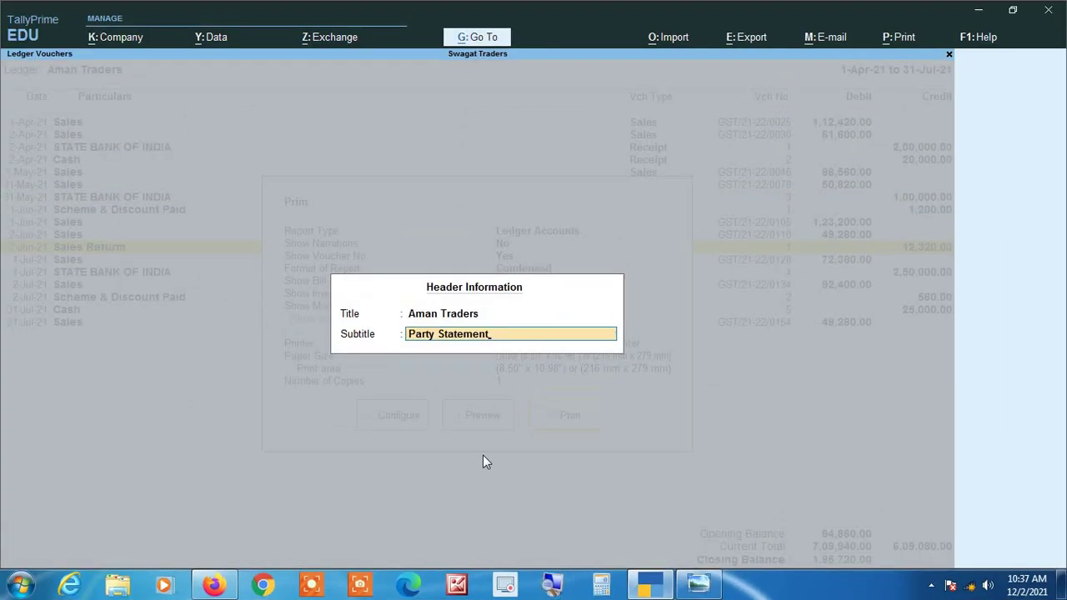
key("Return")
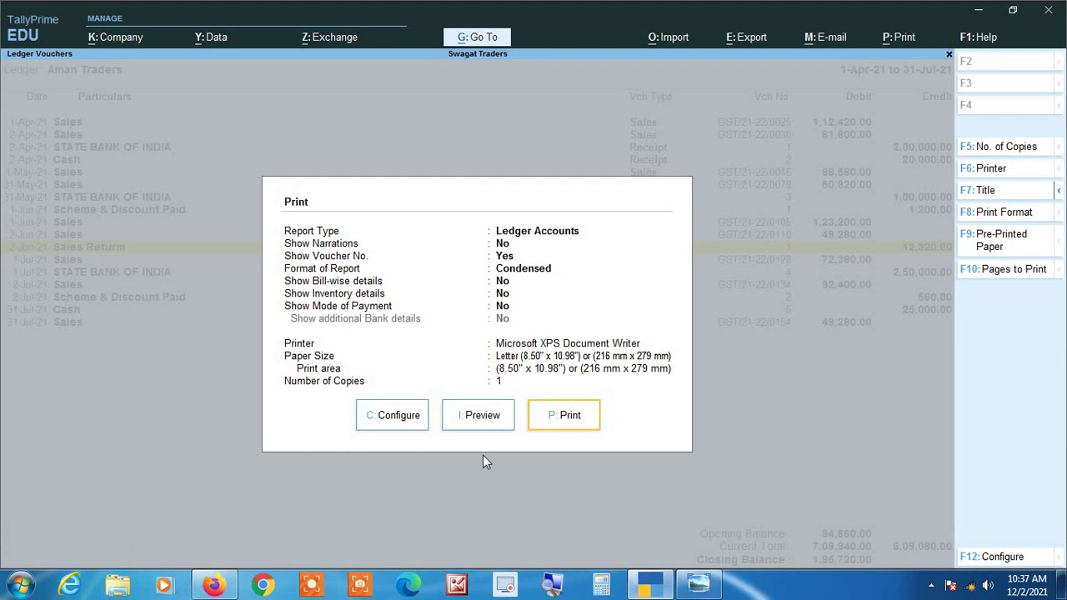
- Preview the ledger printout with its new subtitle at enlarged size, checking the whole page, and return to the print settings
key("Left")
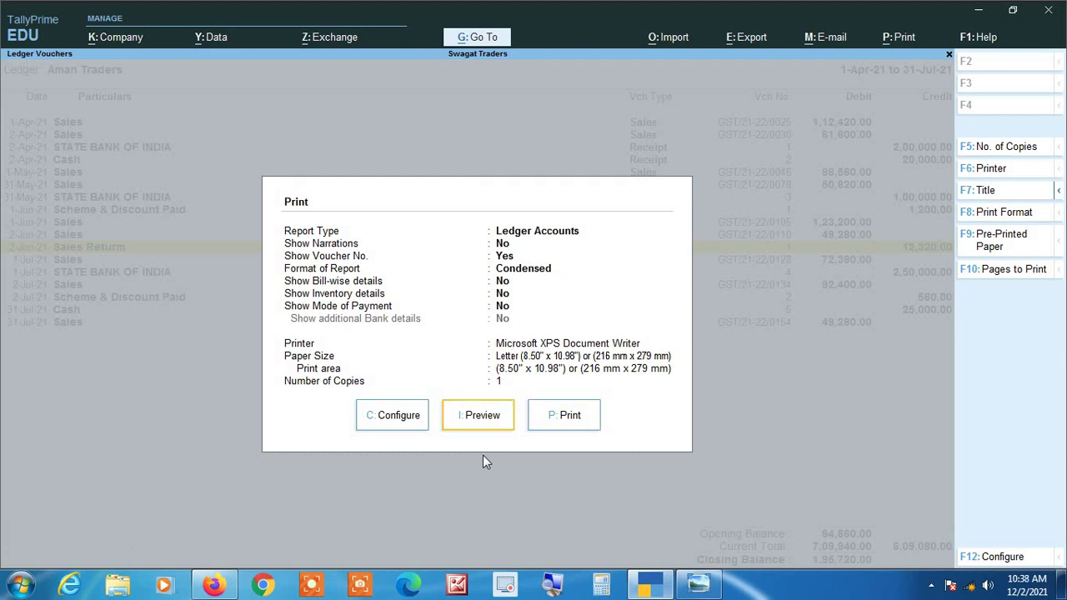
key("Return")
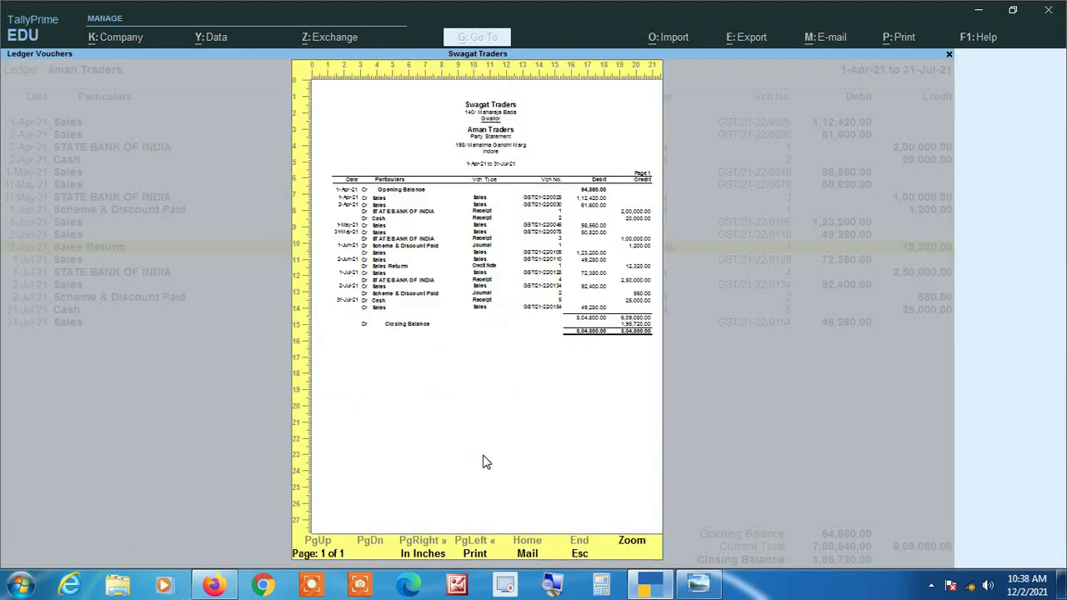
key("alt+z")
scroll(461, 481, "down", 3)
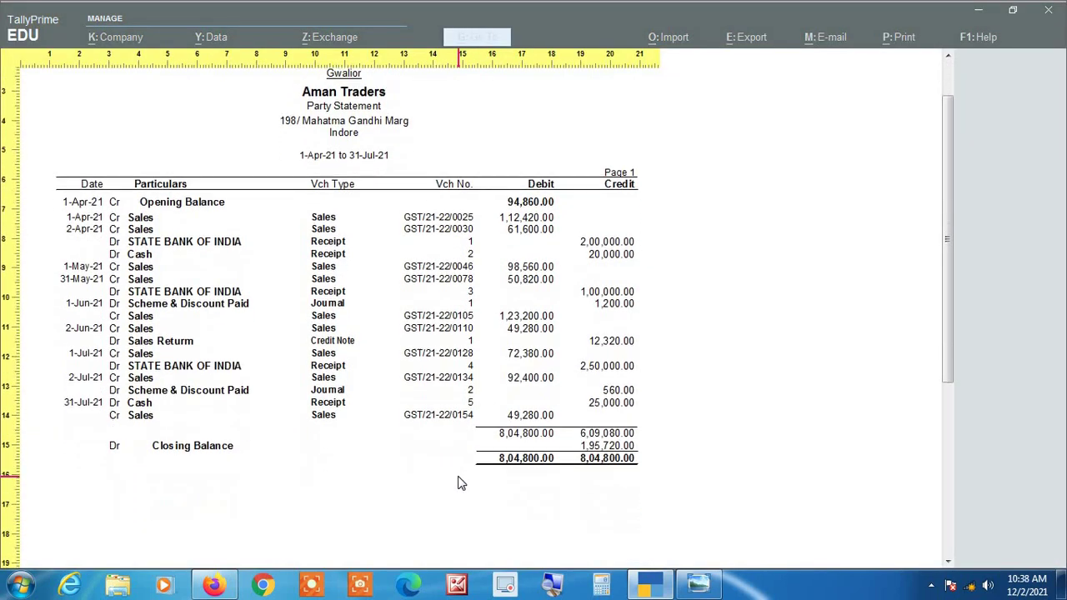
scroll(461, 482, "down", 2)
scroll(536, 498, "up", 4)
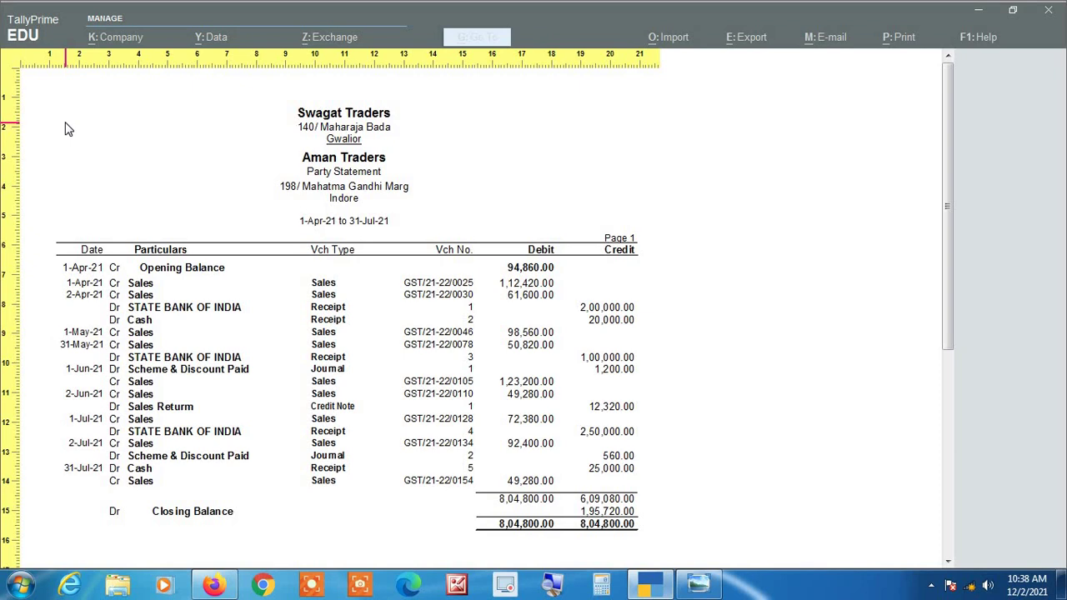
key("Escape")
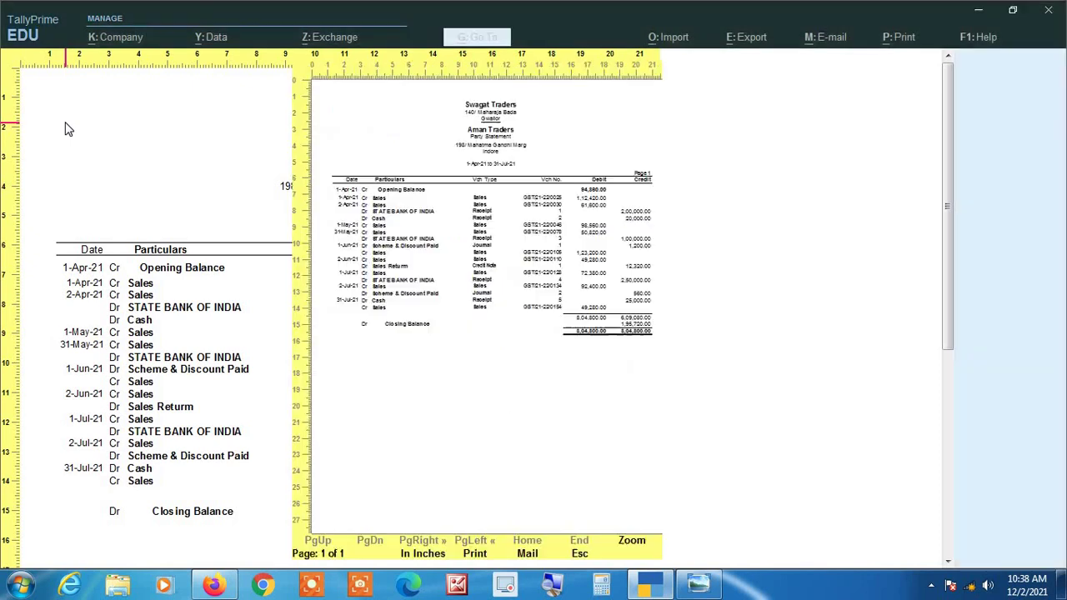
key("Escape")
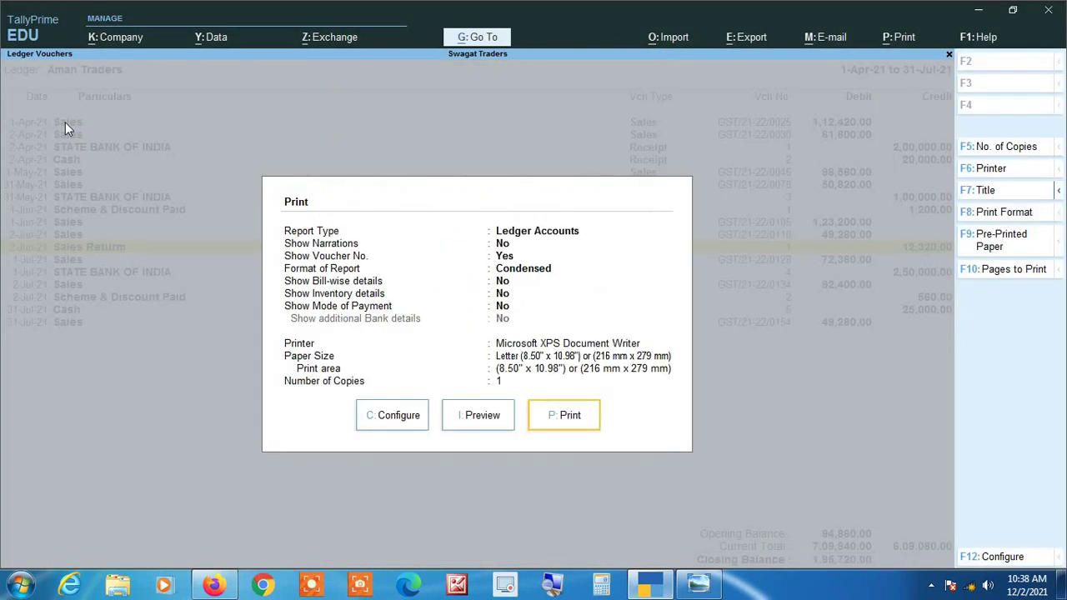
- Close the print settings, reopen them for the current Aman Traders ledger report, and open the full print configuration list
key("Escape")
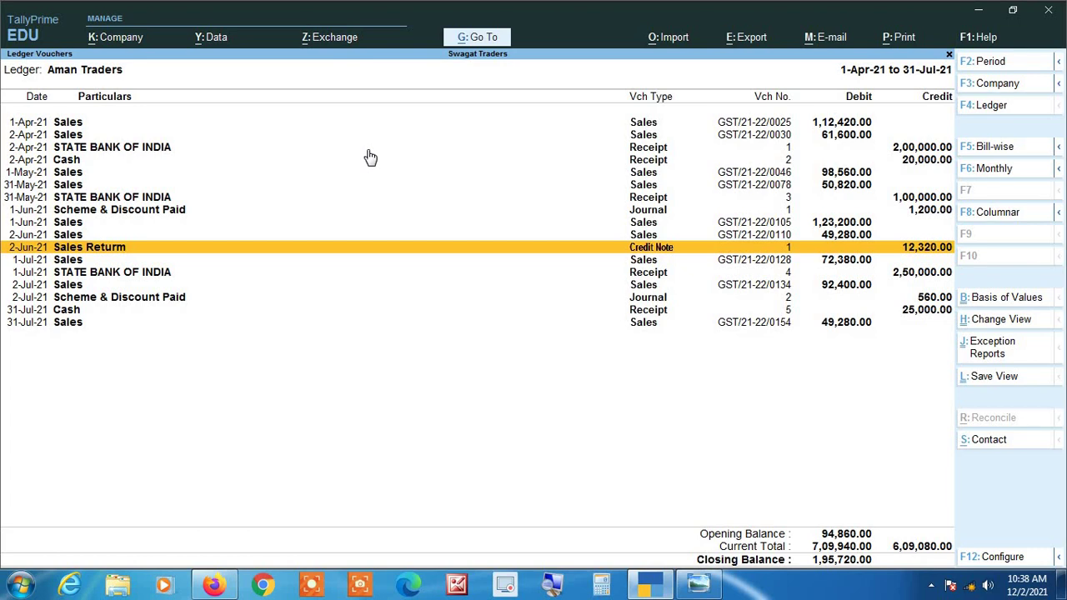
key("alt+p")
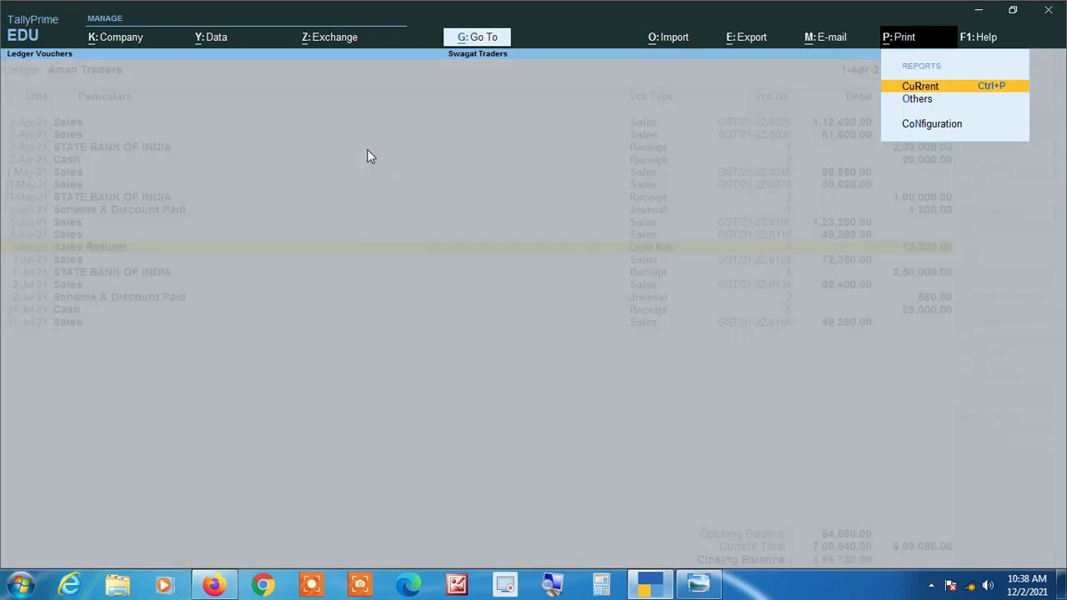
key("Return")
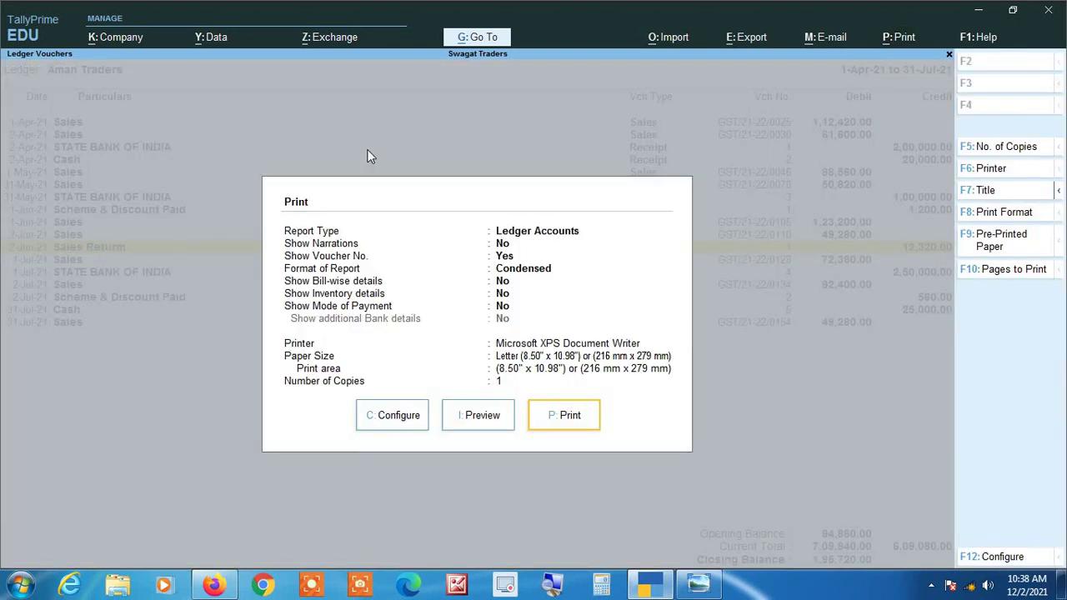
key("Left")
key("Left")
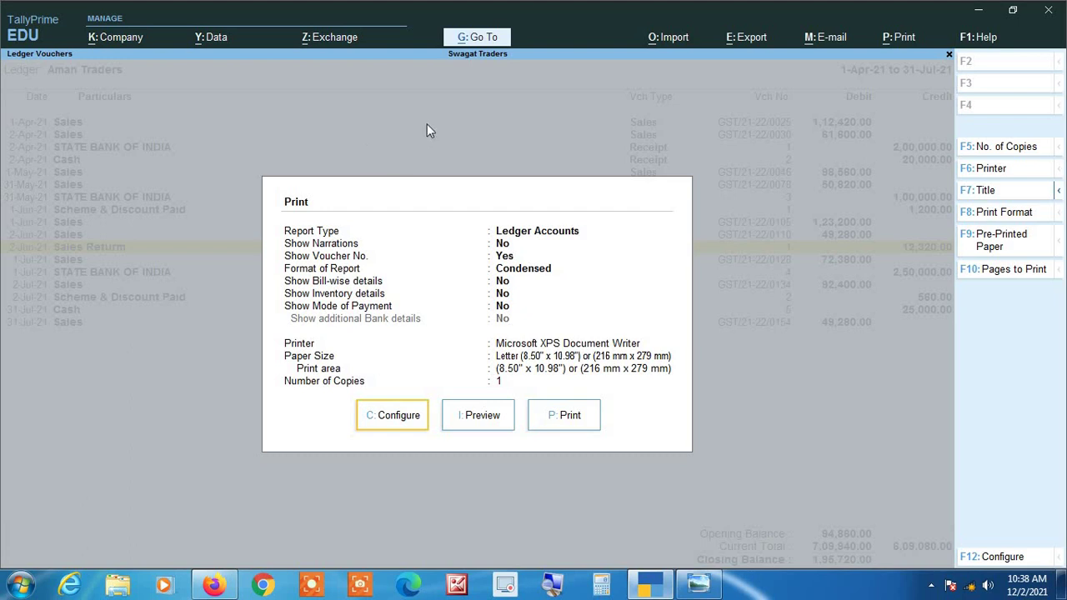
key("Return")
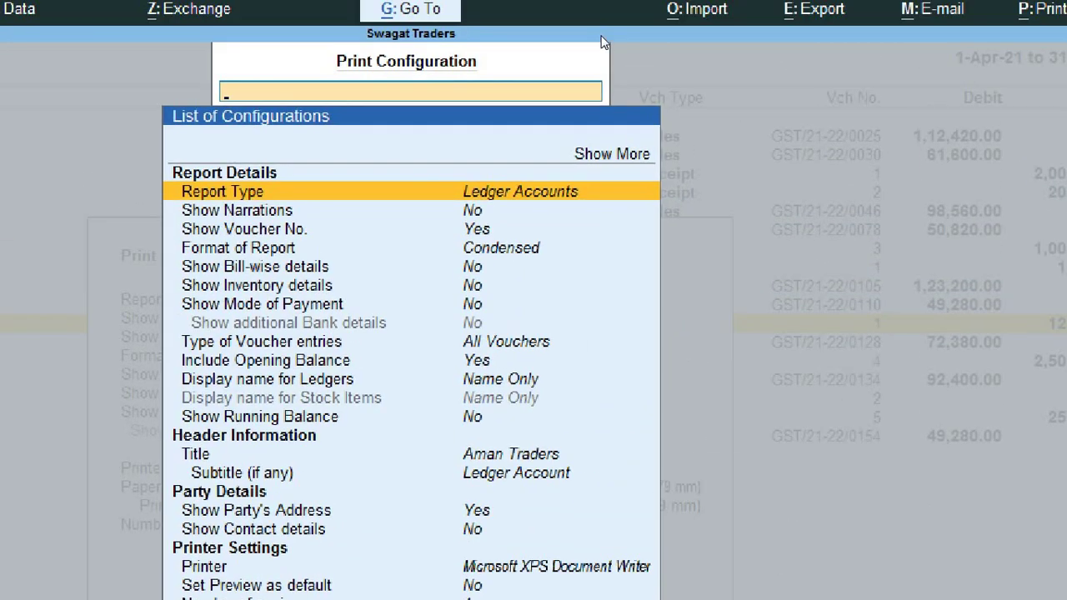
key("Up")
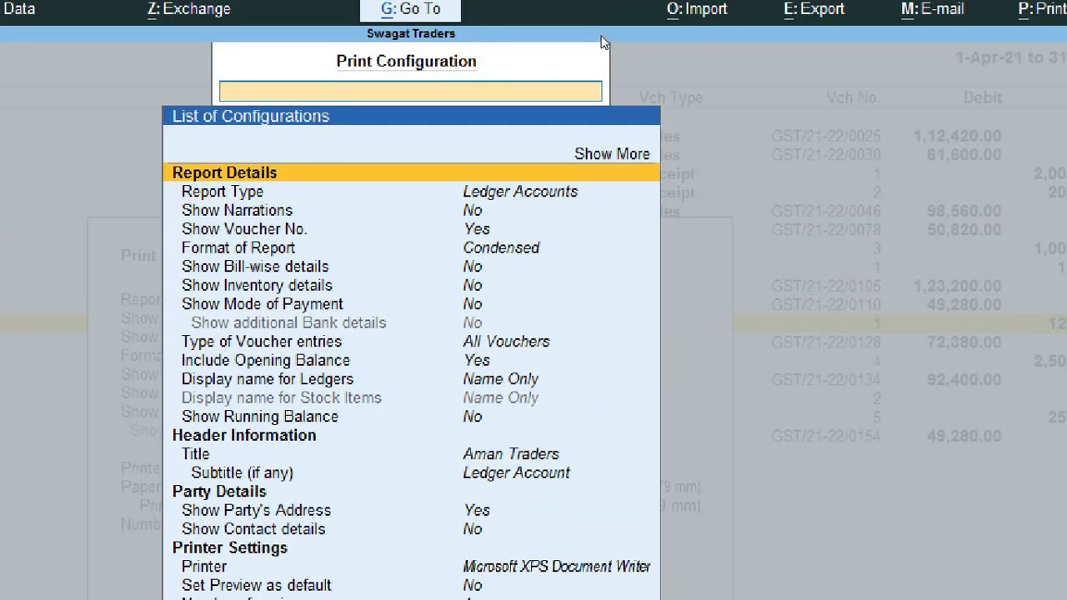
key("Down")
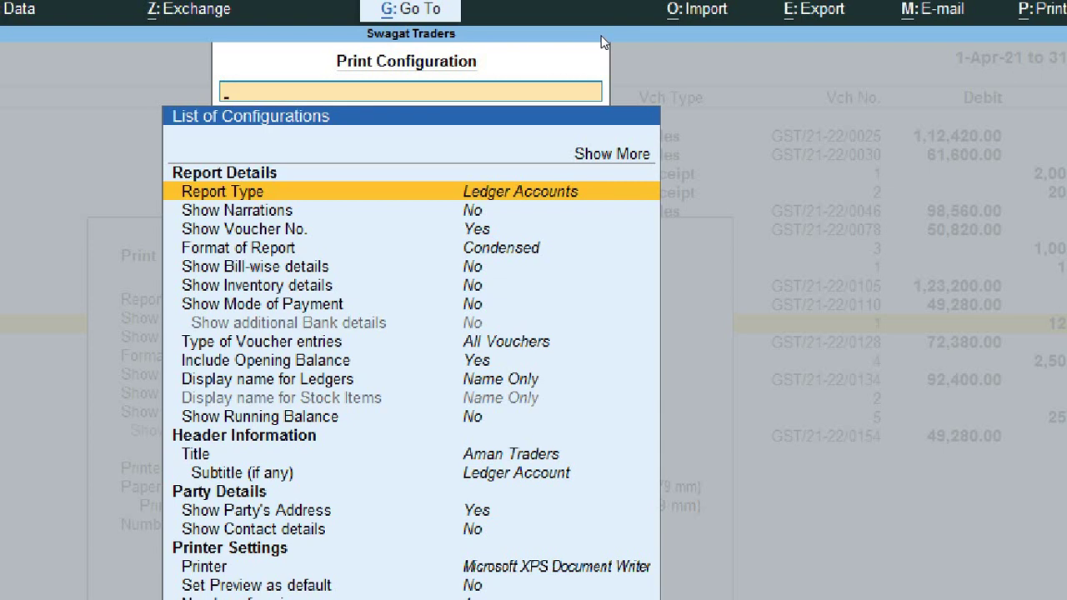
- Set the ledger printout's report type to Confirmation of Accounts and return to the print settings
key("Return")
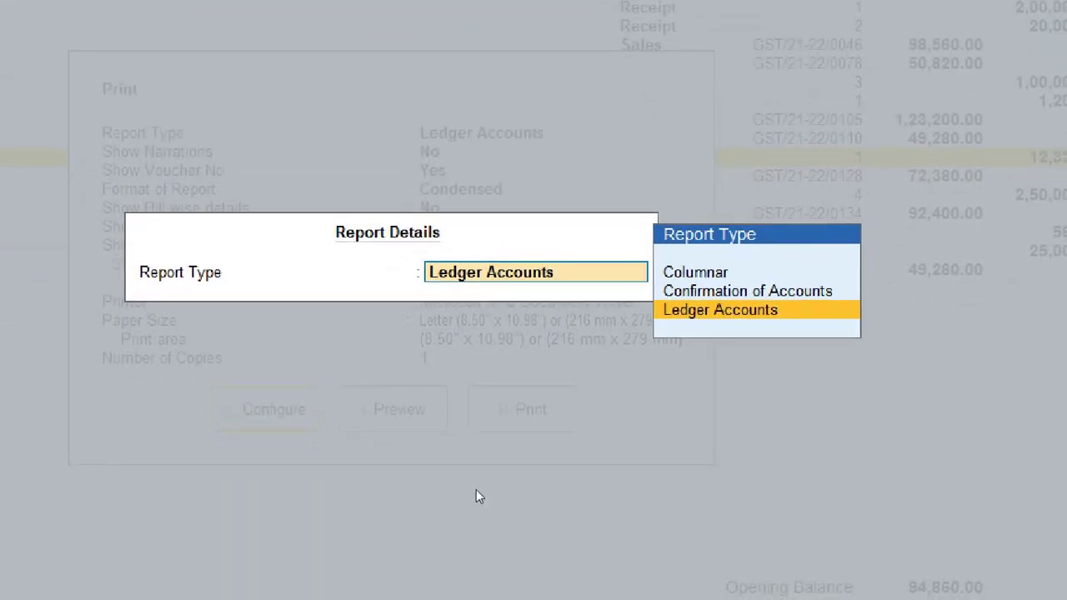
key("Up")
key("Up")
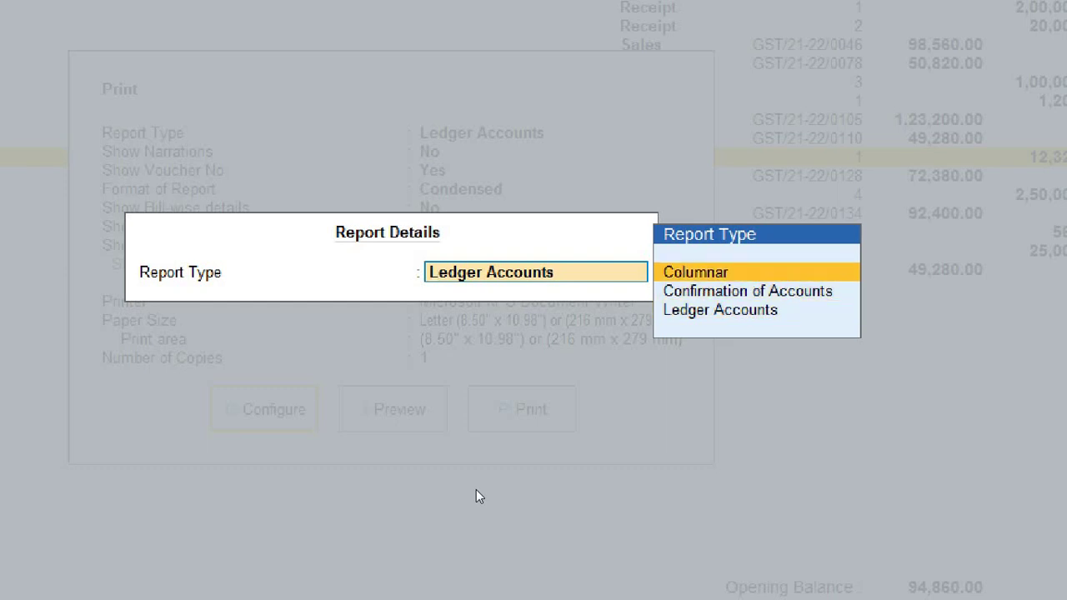
key("Down")
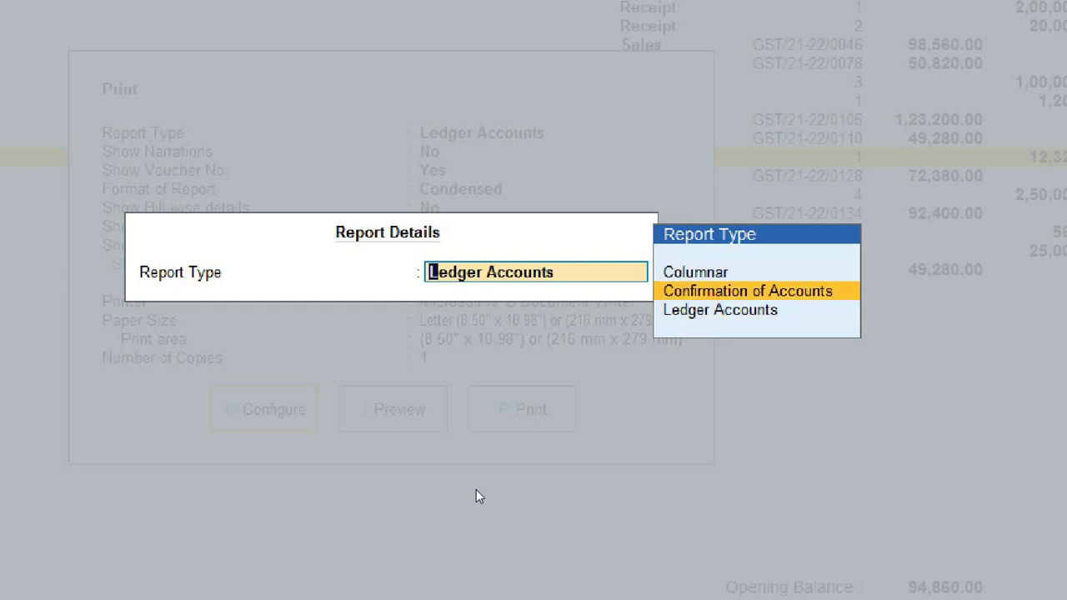
key("Down")
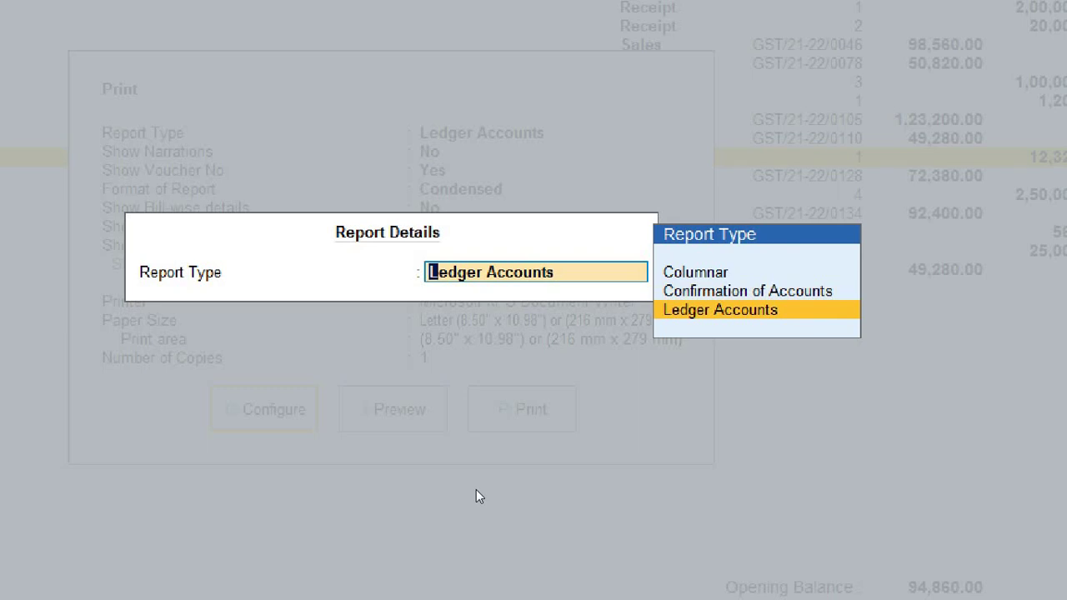
key("Up")
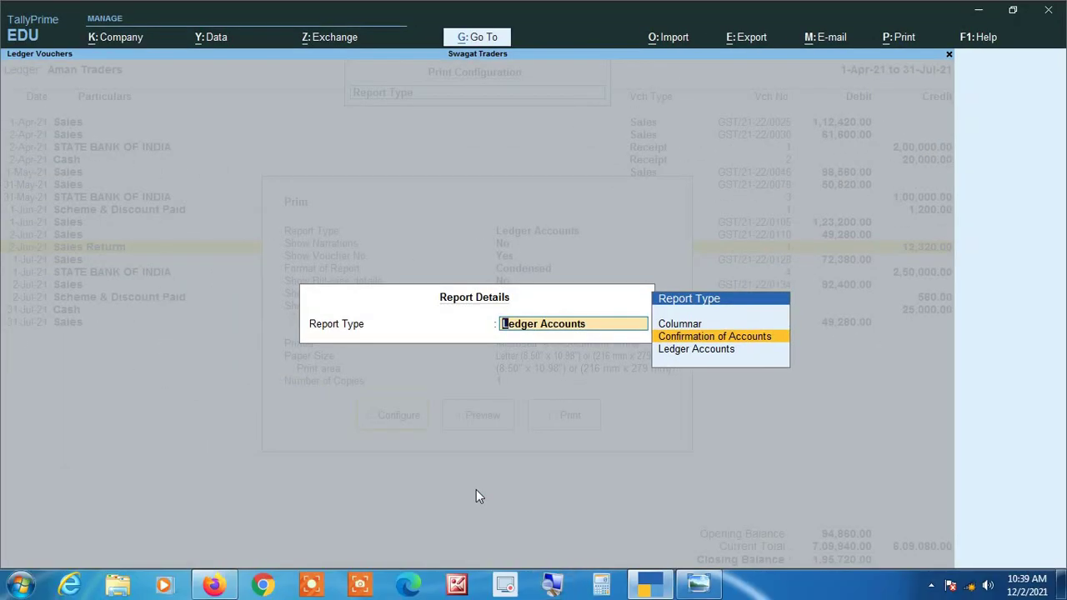
key("Return")
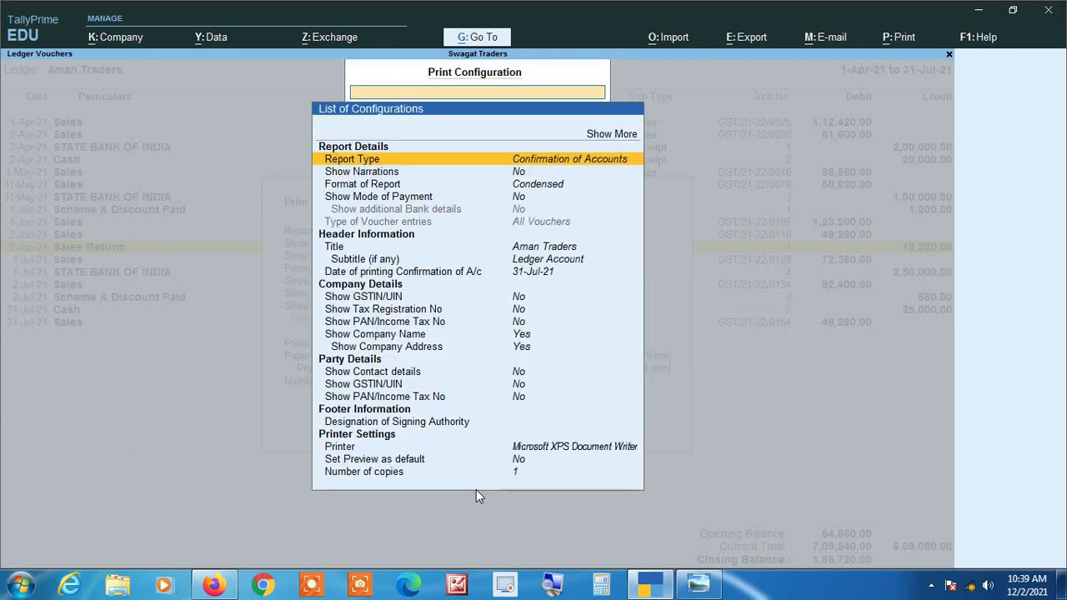
key("Escape")
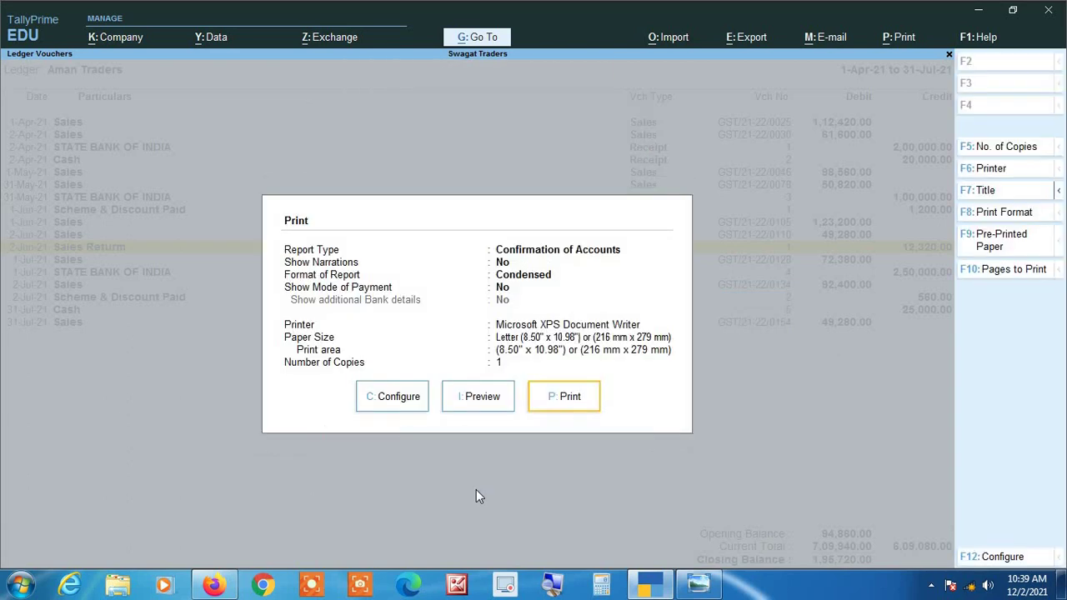
- Preview the Confirmation of Accounts letter at enlarged size, check it down to the closing balance, and return to the ledger vouchers report
key("Left")
key("Return")
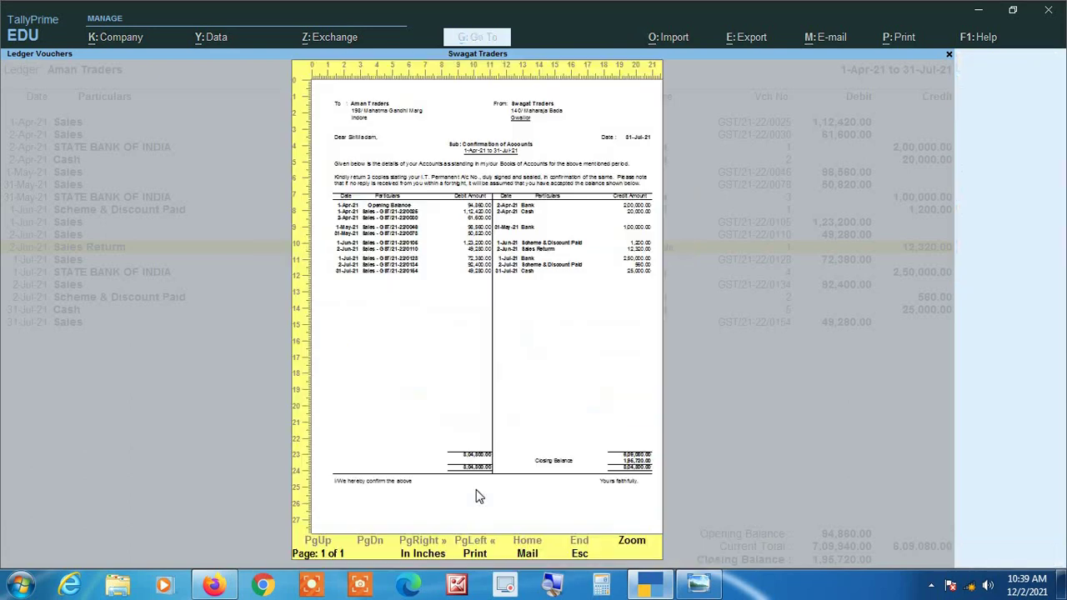
key("Return")
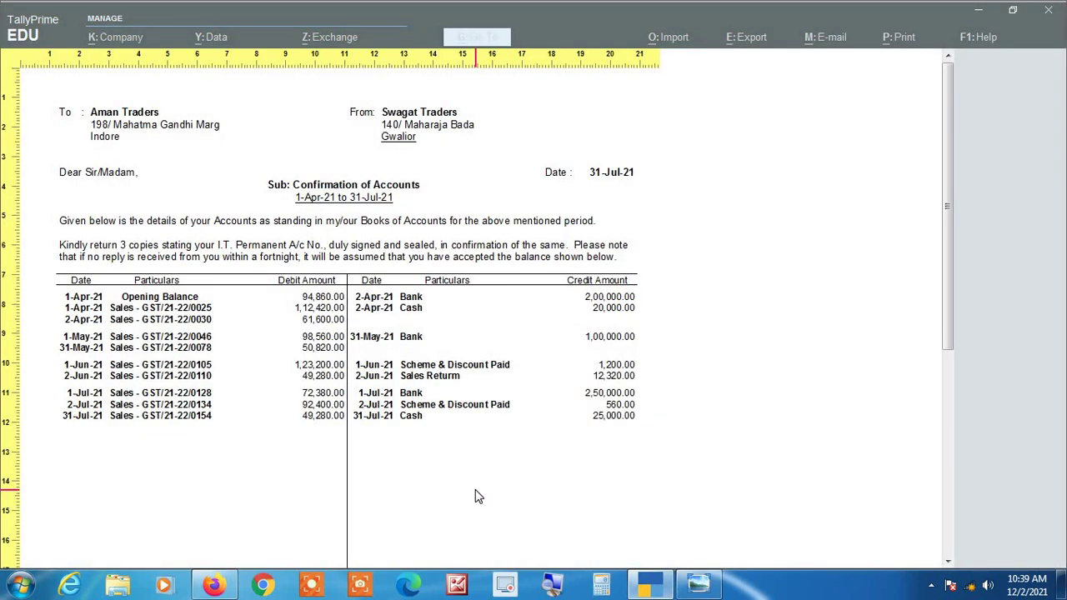
scroll(442, 498, "down", 1)
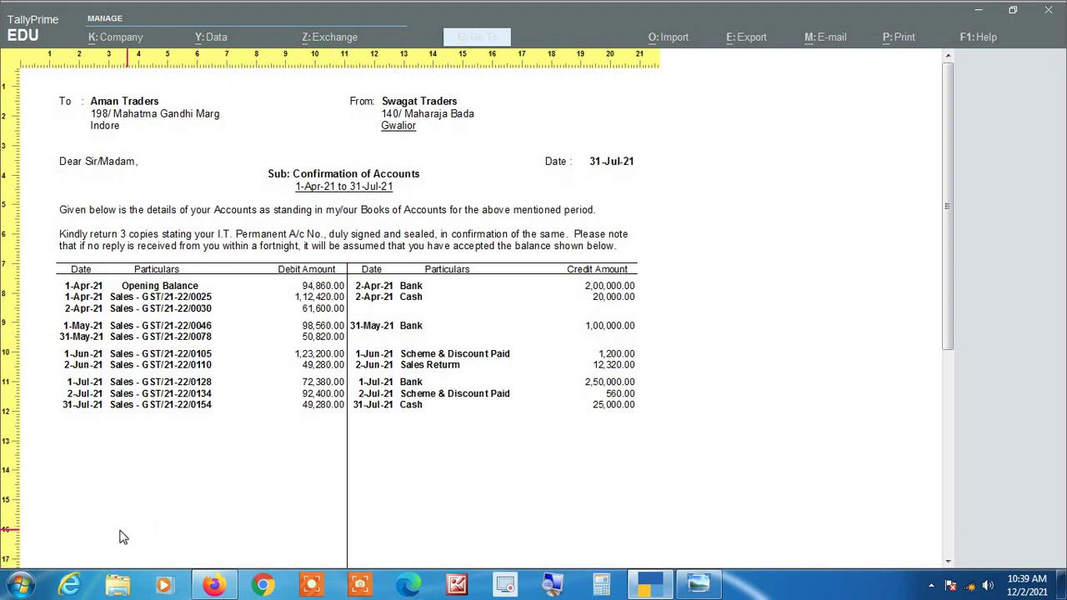
scroll(104, 537, "up", 1)
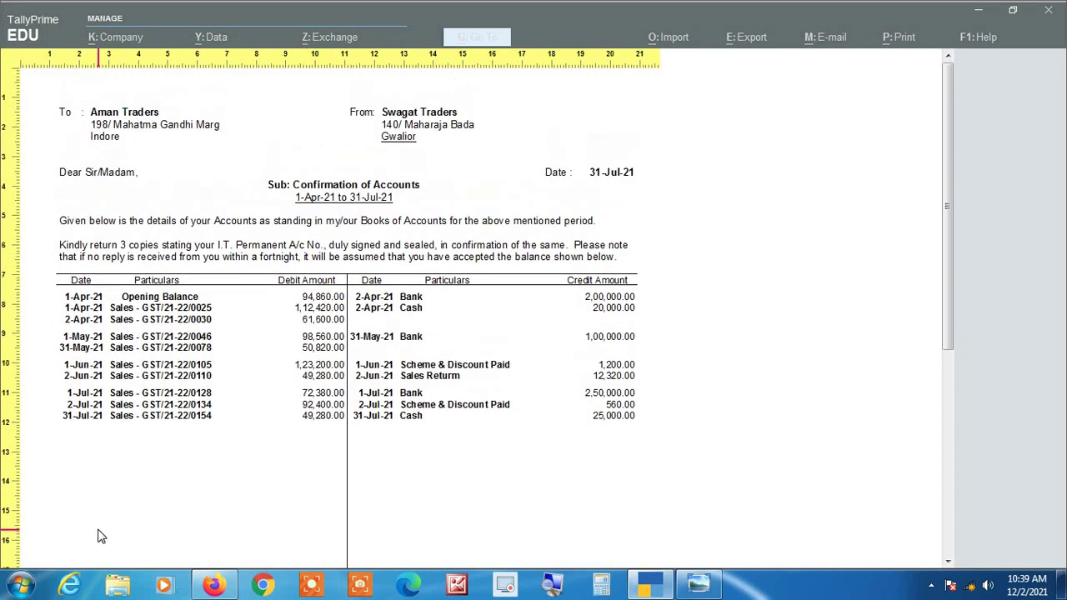
left_click(550, 587)
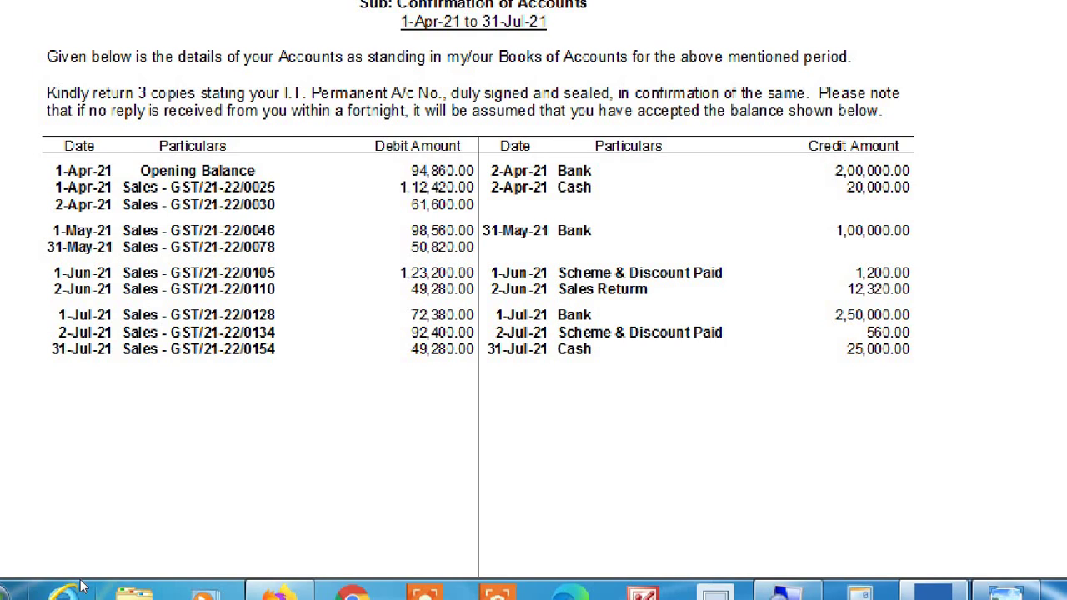
scroll(275, 510, "down", 2)
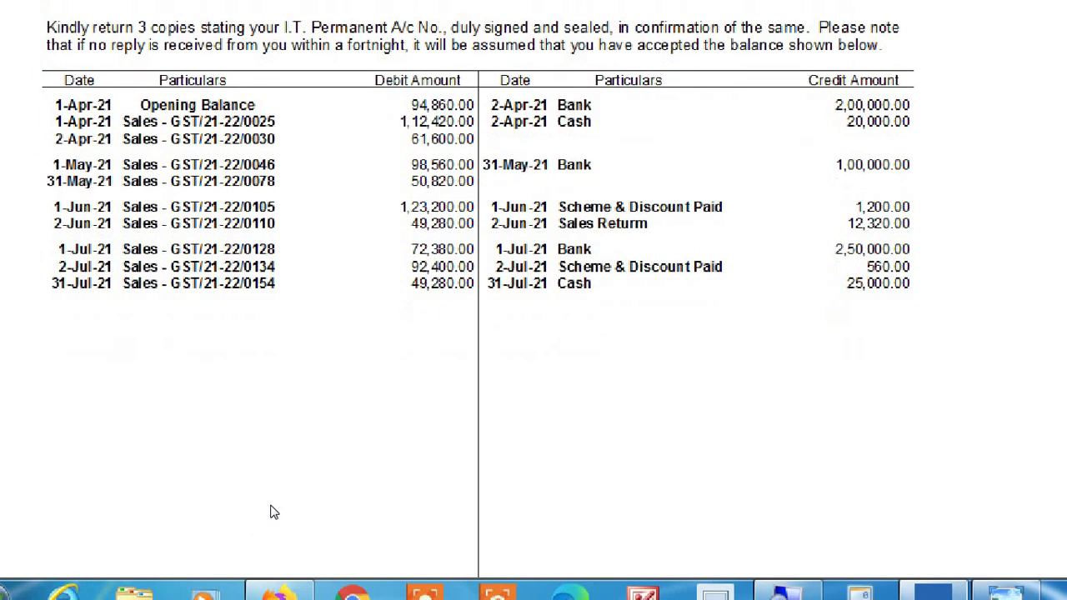
scroll(275, 512, "down", 8)
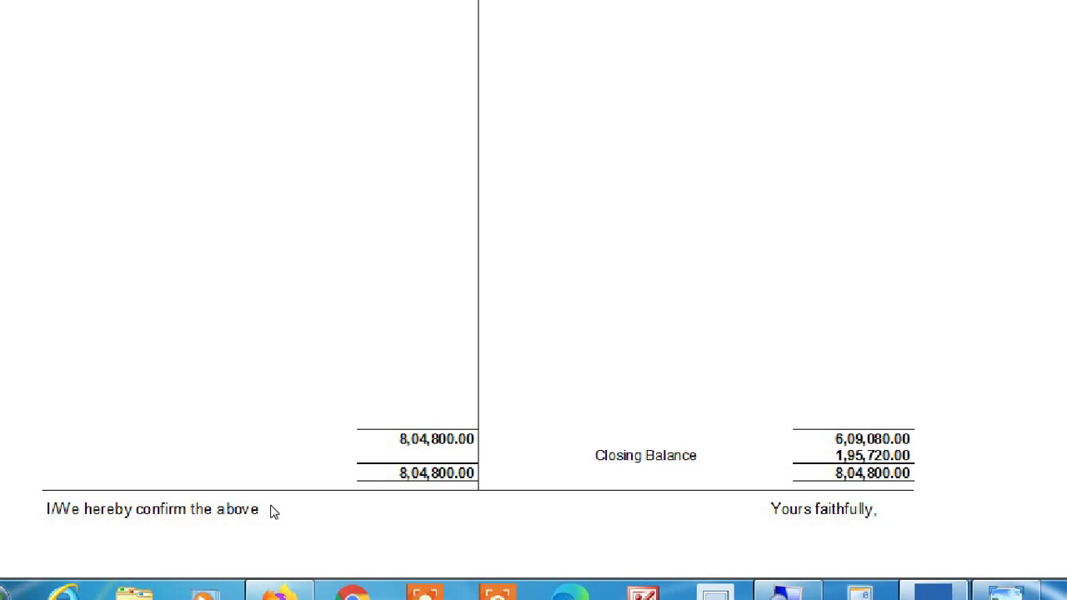
scroll(273, 512, "up", 10)
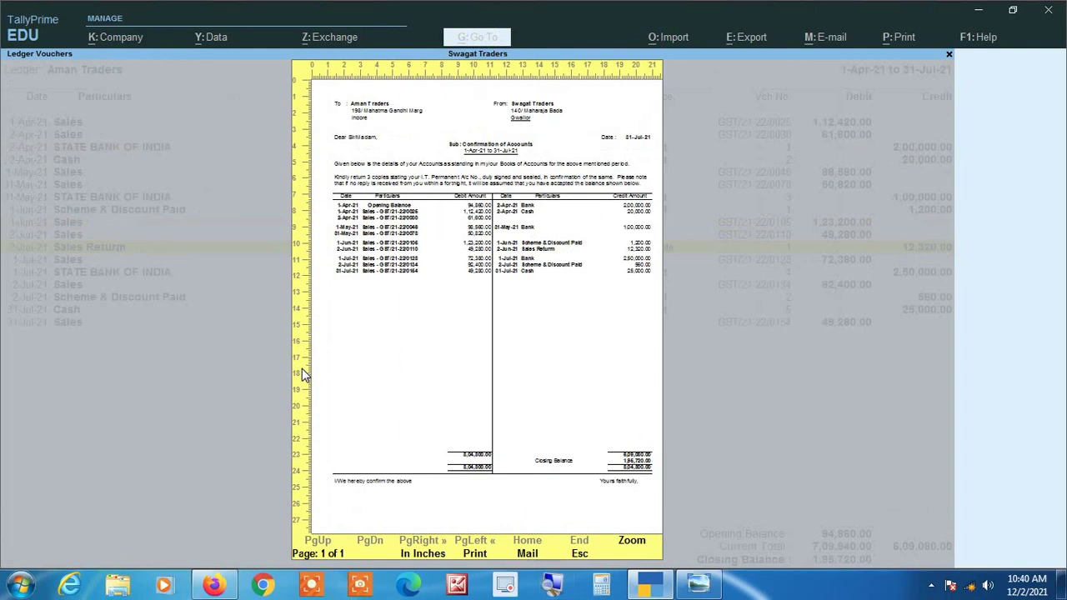
key("Escape")
key("Escape")
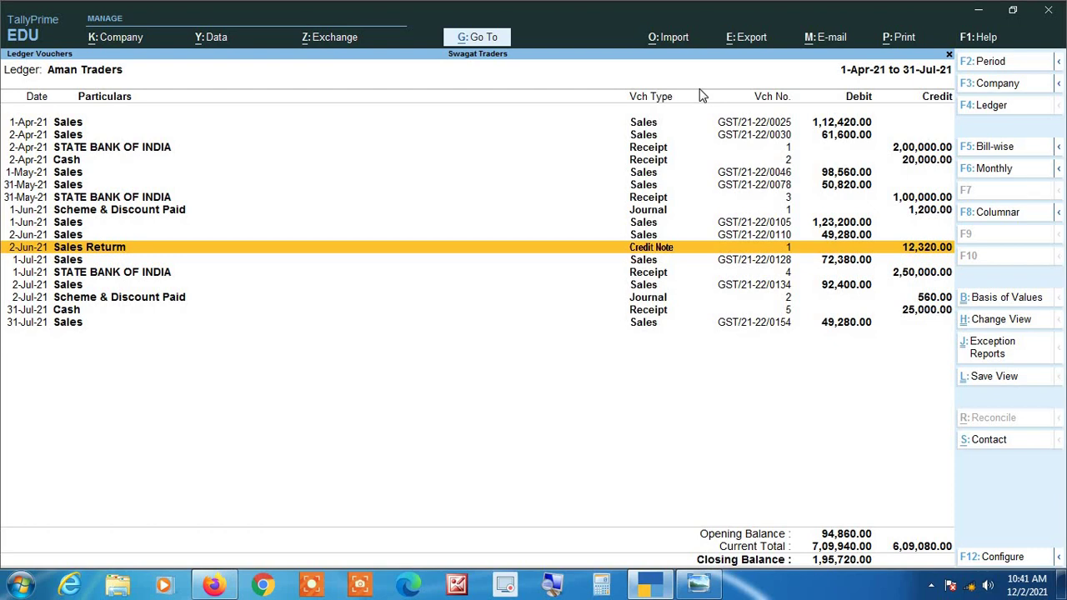
- Configure the ledger vouchers report to show bill-wise details, keeping the Condensed format and the other options
left_click(998, 564)
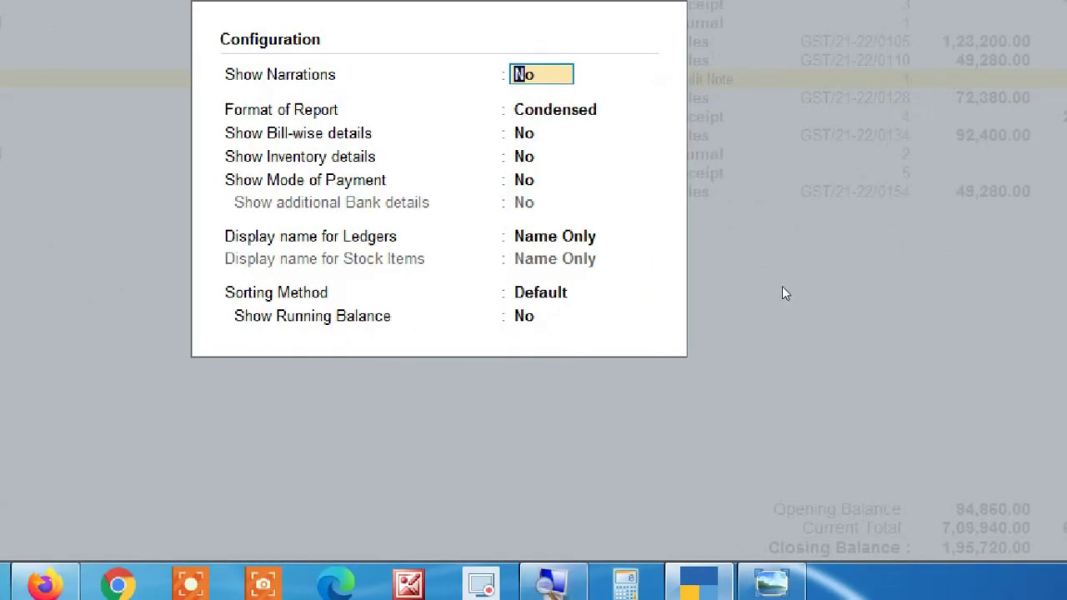
key("Return")
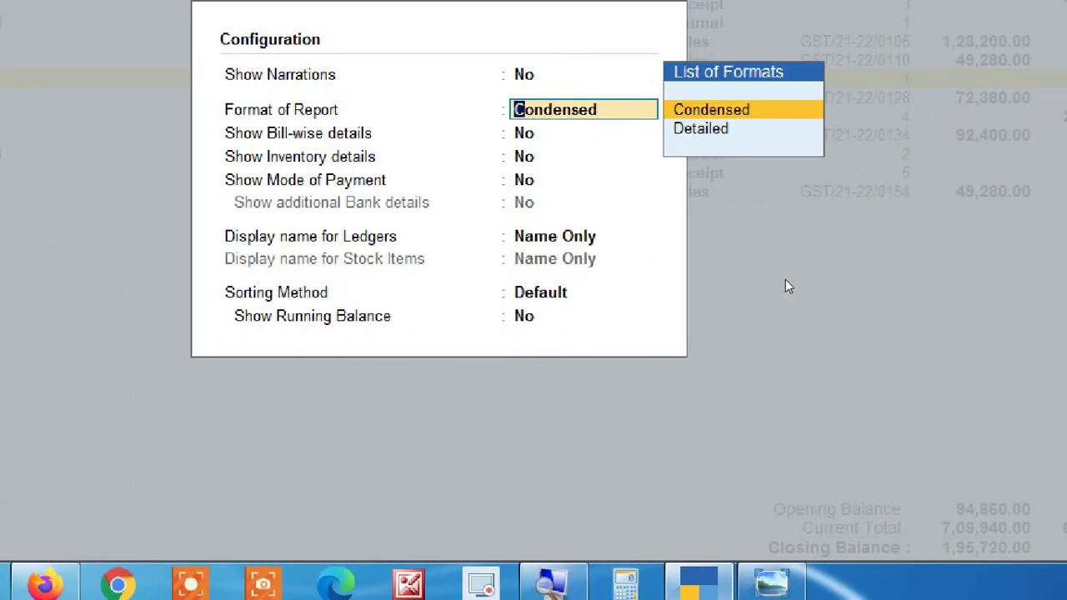
key("Return")
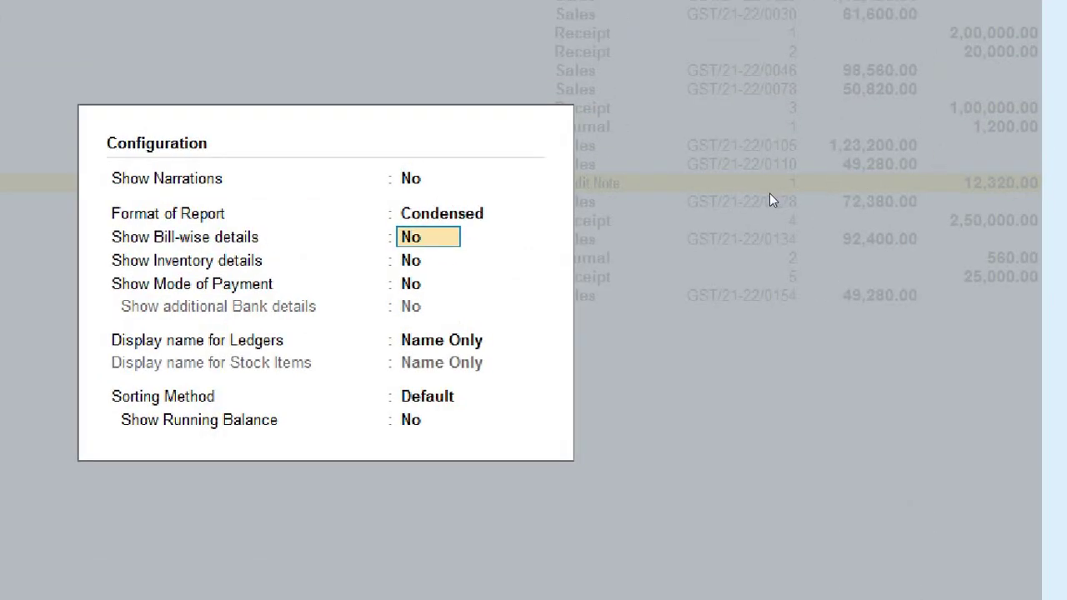
type("yes")
key("Return")
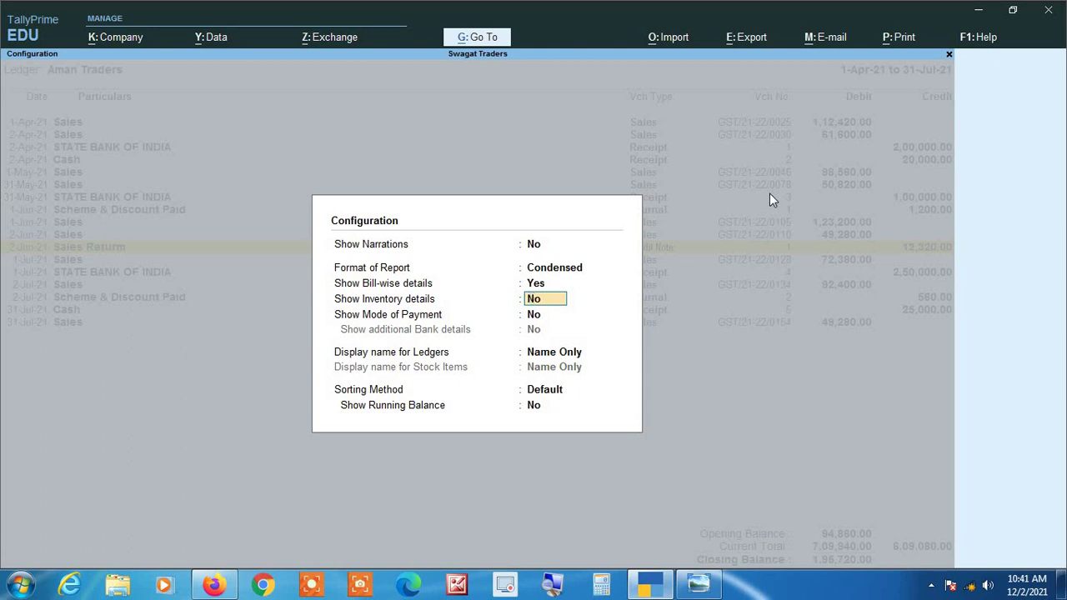
key("Return")
key("Return")
key("Return")
key("Return")
key("Return")
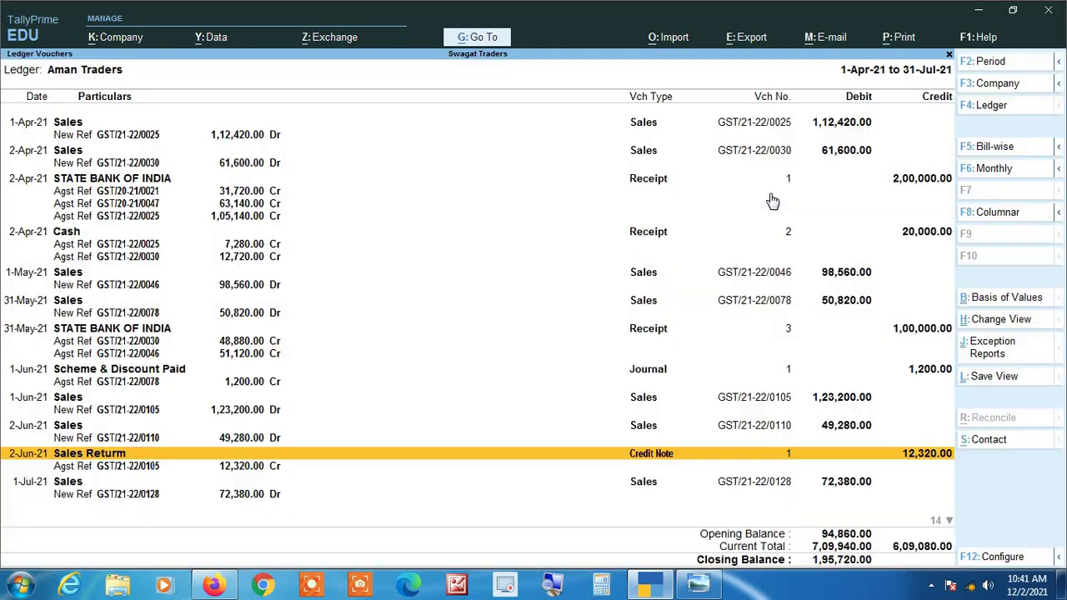
- Examine the bill references under the ledger's April entries, from the first sale through the State Bank of India receipt's three allocations
key("Up")
key("Up")
key("Up")
key("Up")
key("Up")
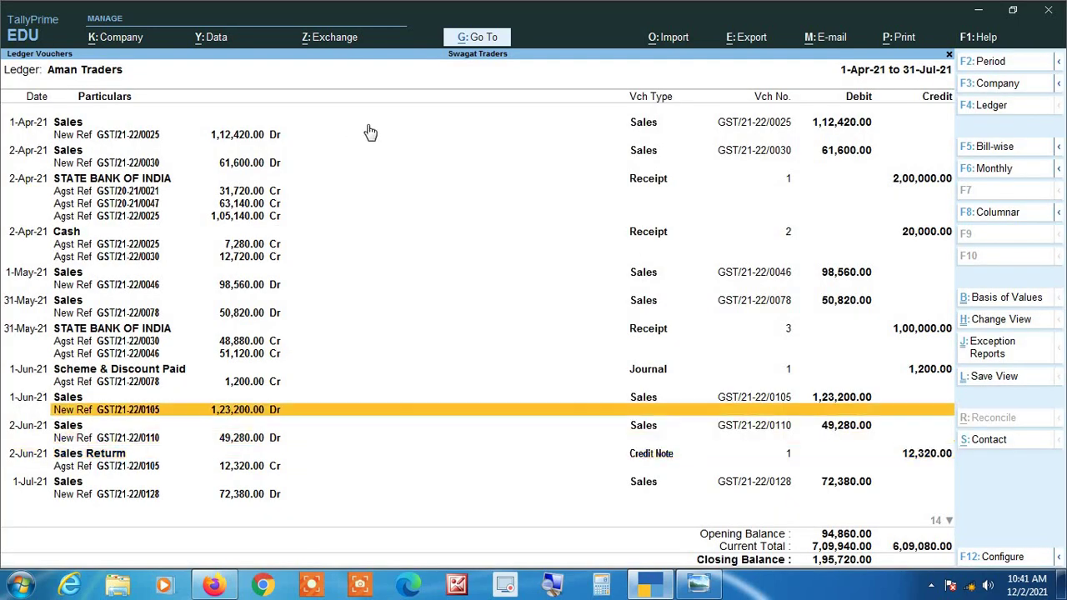
key("Up")
key("Up")
key("Up")
key("Up")
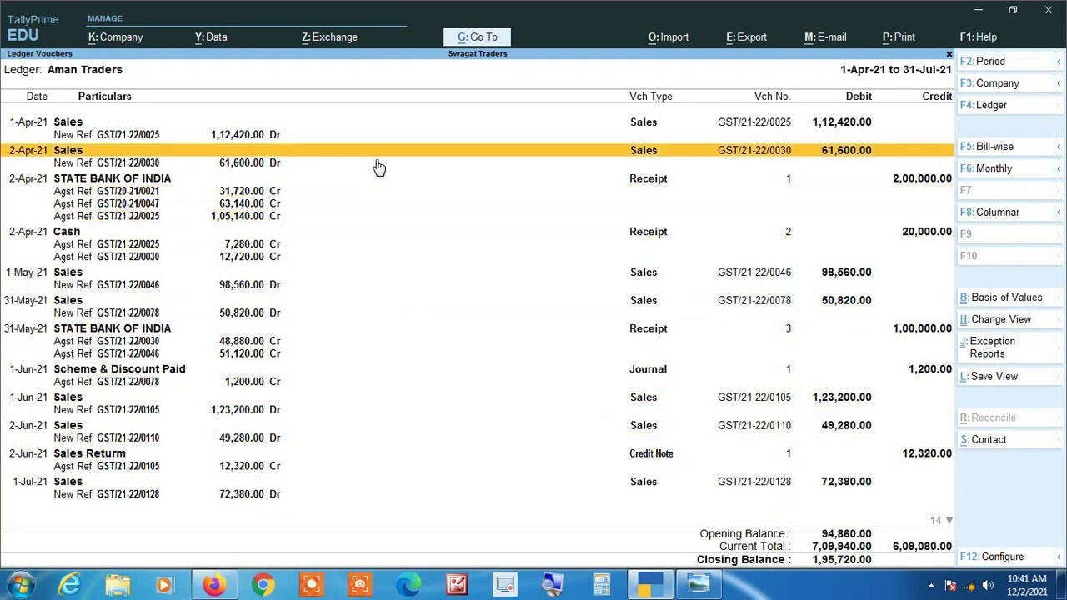
key("Down")
key("Down")
key("Down")
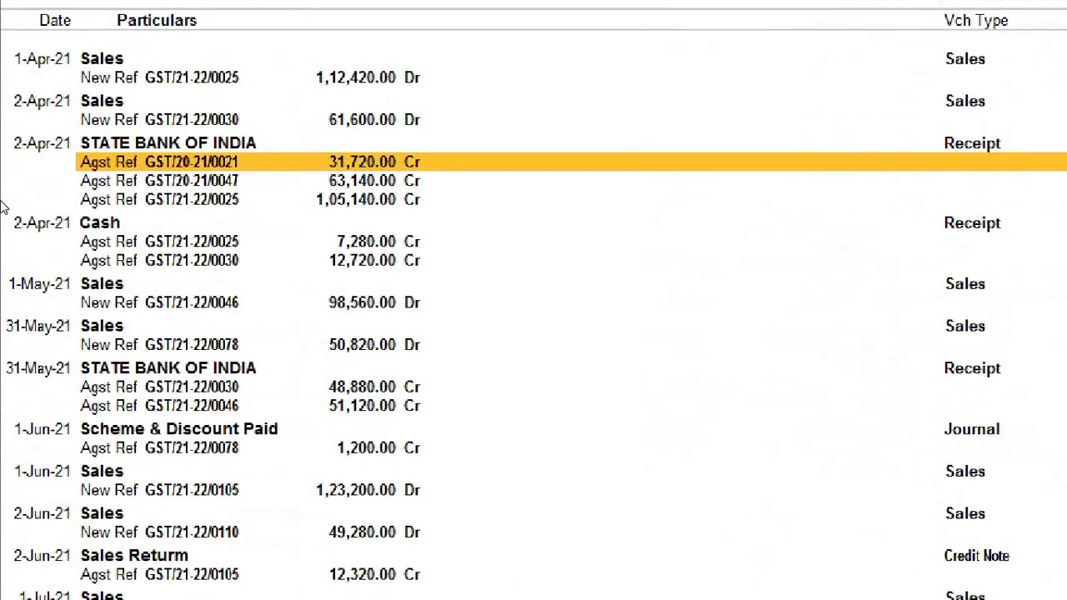
key("Up")
key("Up")
key("Up")
key("Up")
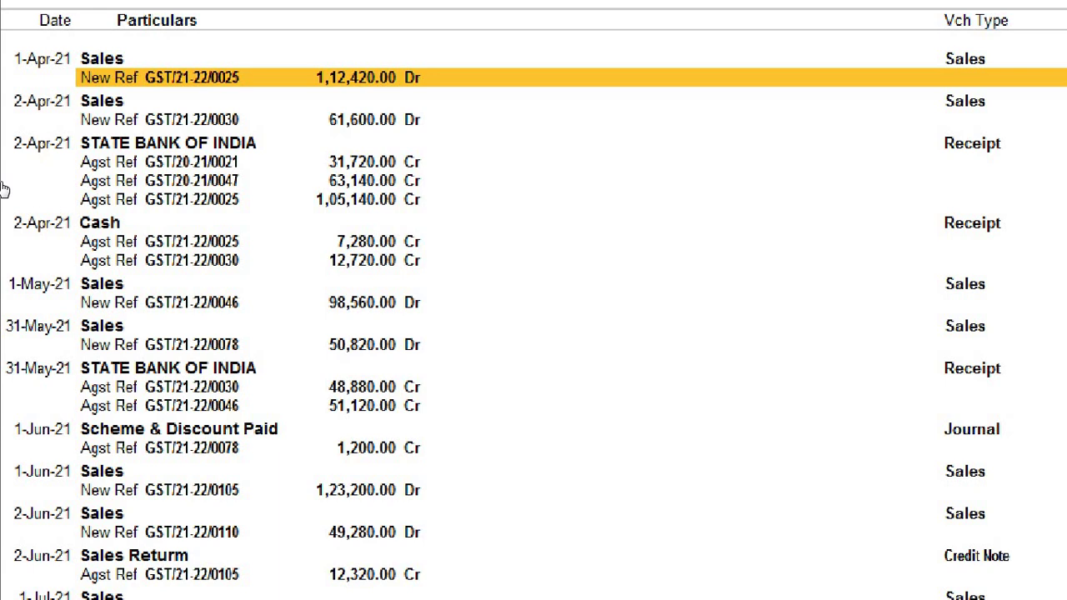
key("Down")
key("Down")
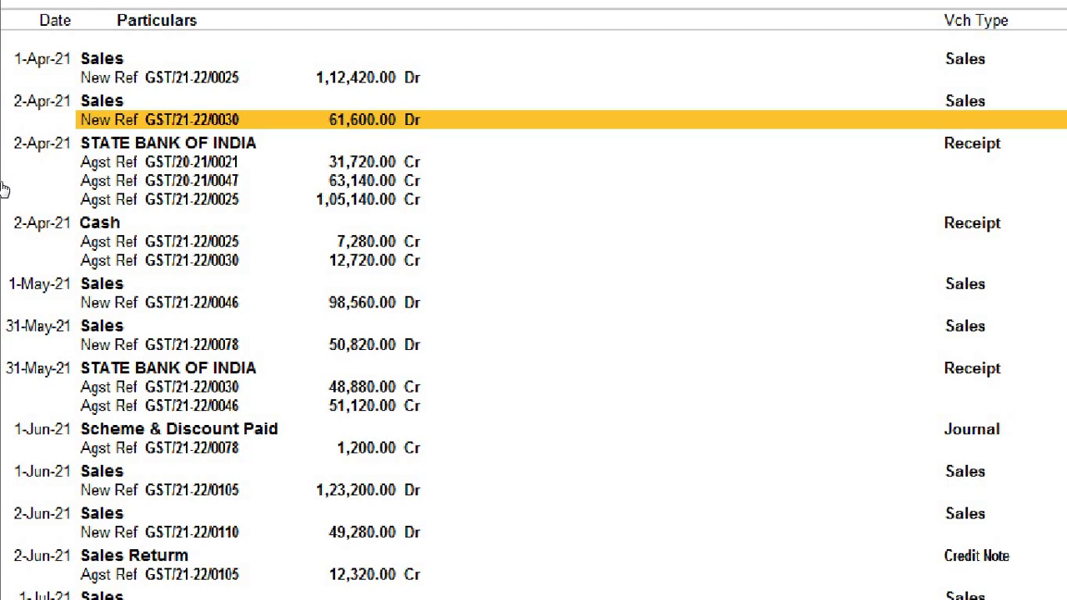
key("Down")
key("Down")
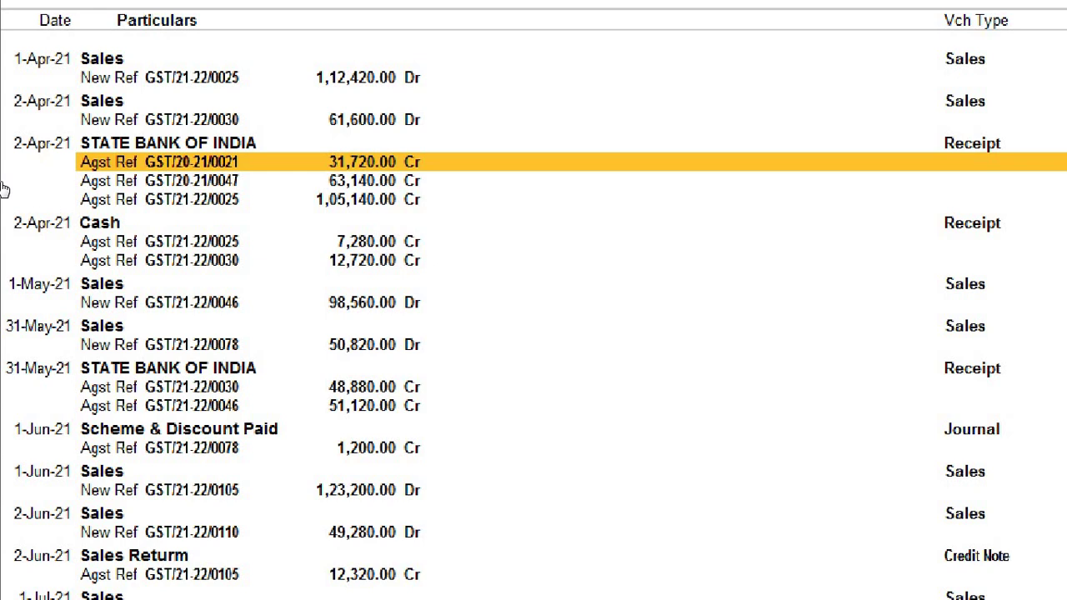
key("Down")
key("Down")
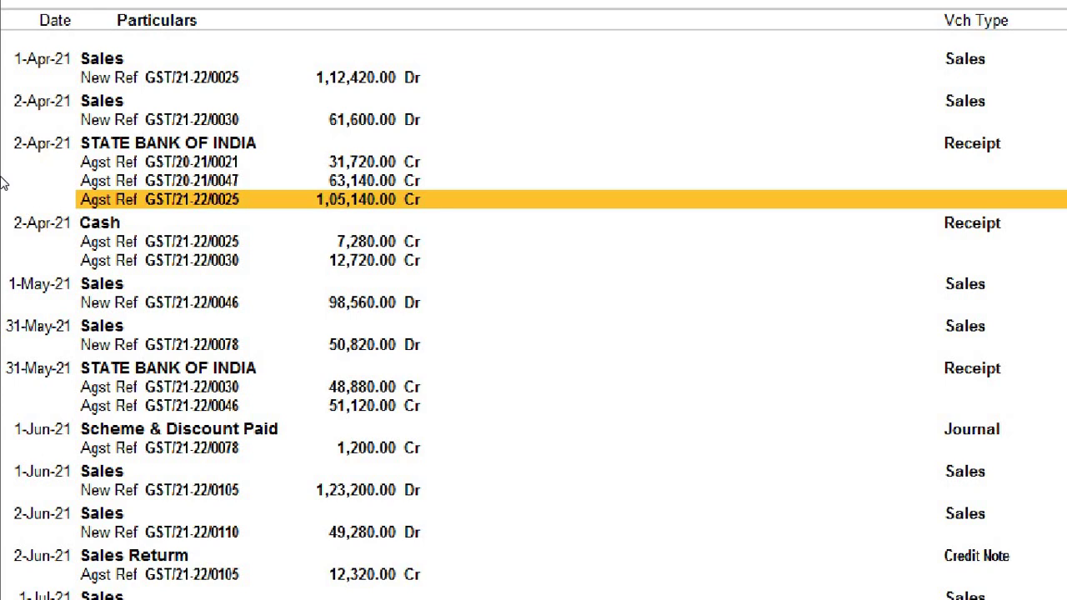
- Open the print preview of the Aman Traders ledger with bill-wise details and enlarge it
key("Up")
key("Up")
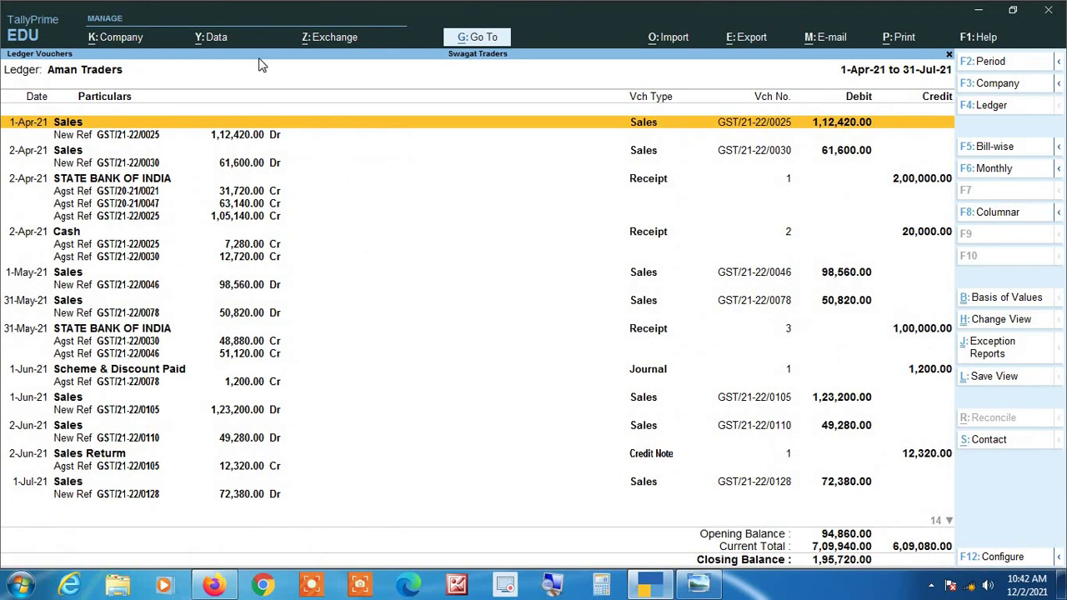
key("alt+p")
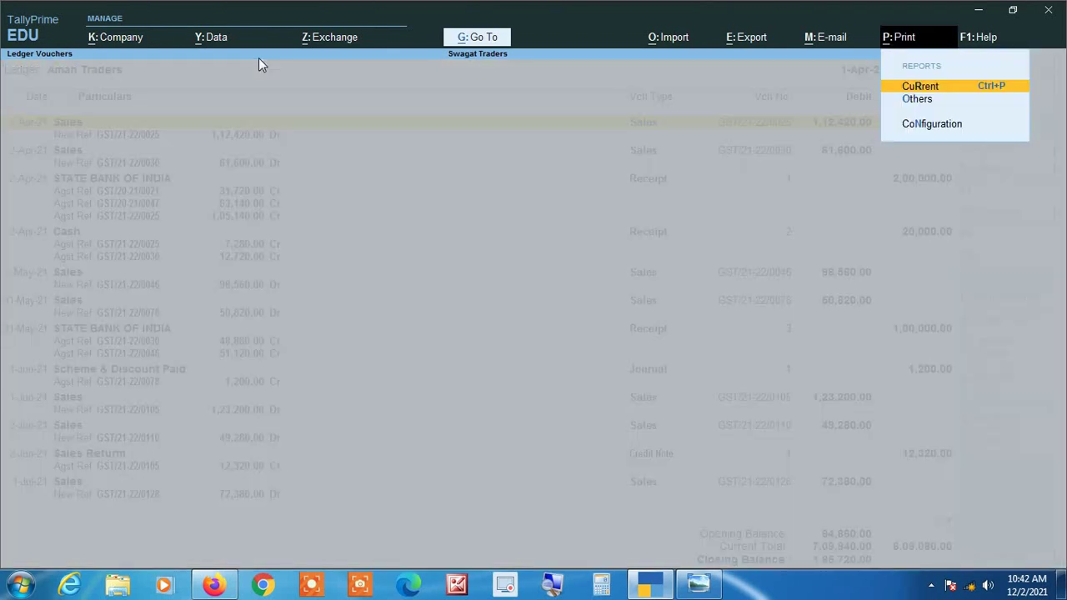
key("Return")
key("i")
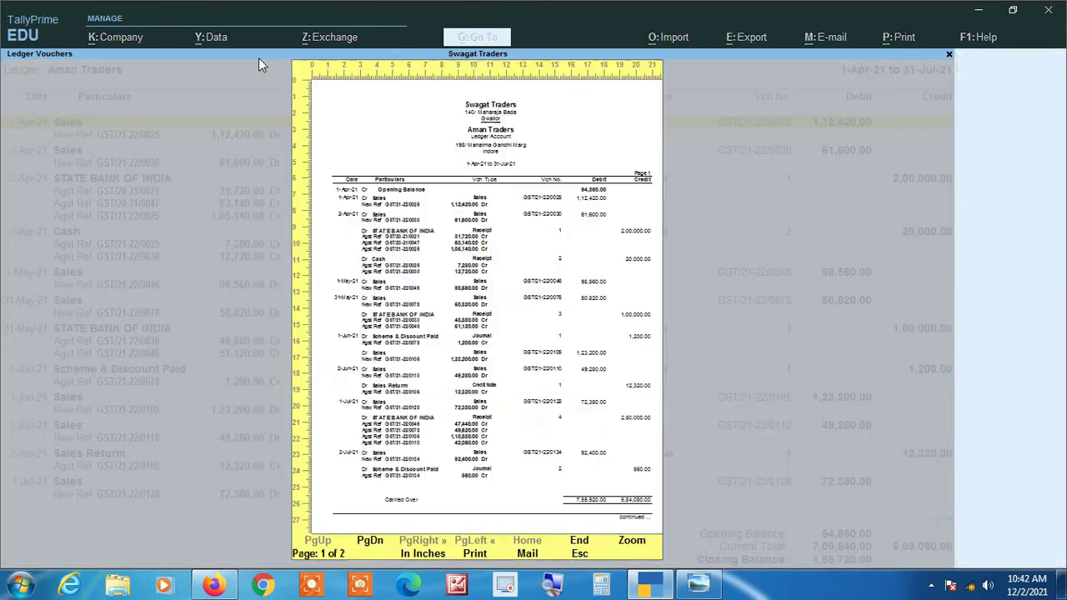
key("Return")
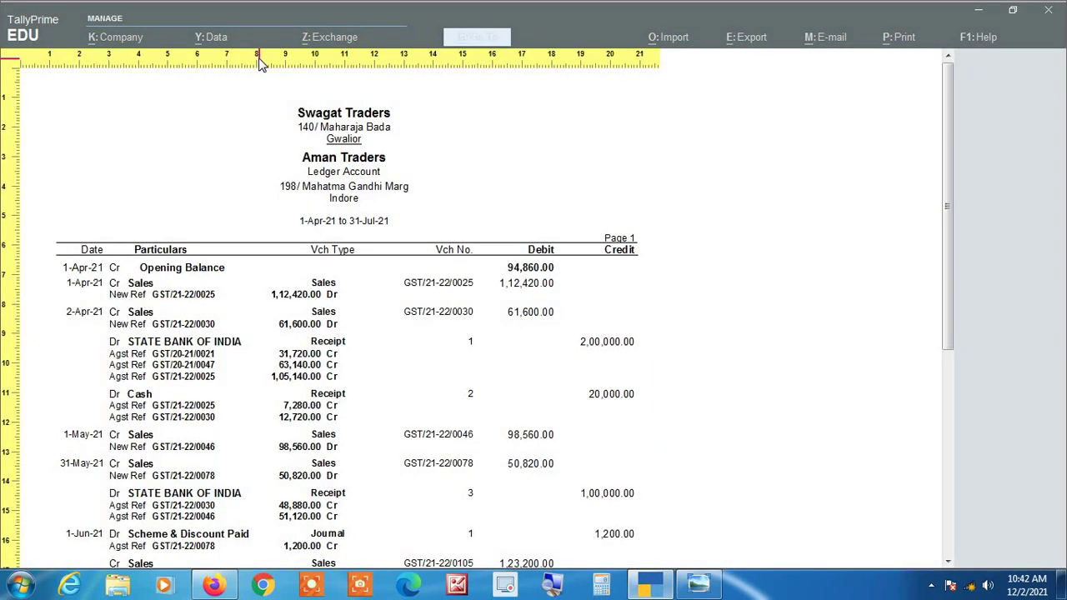
- Check the bill references on both pages of the ledger preview down to the closing balance, and return to the ledger vouchers report
scroll(348, 252, "down", 3)
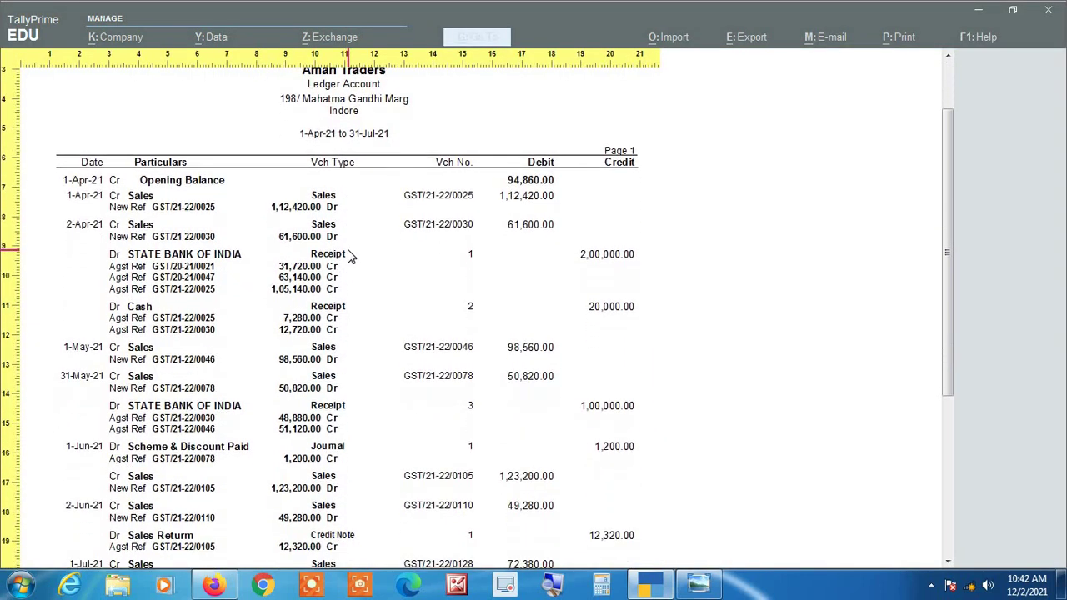
scroll(349, 253, "down", 5)
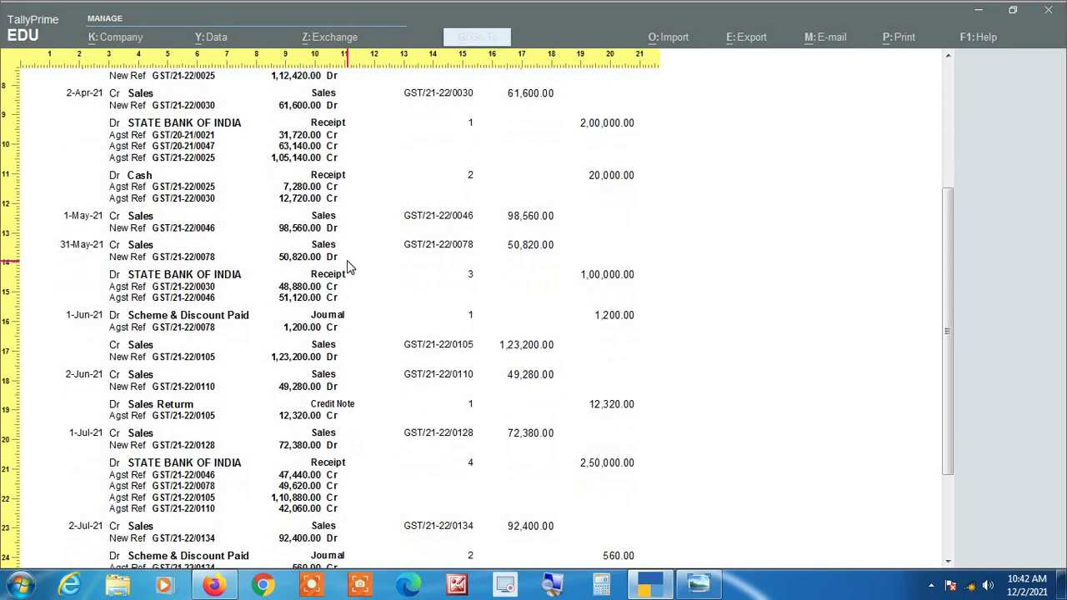
scroll(348, 267, "down", 10)
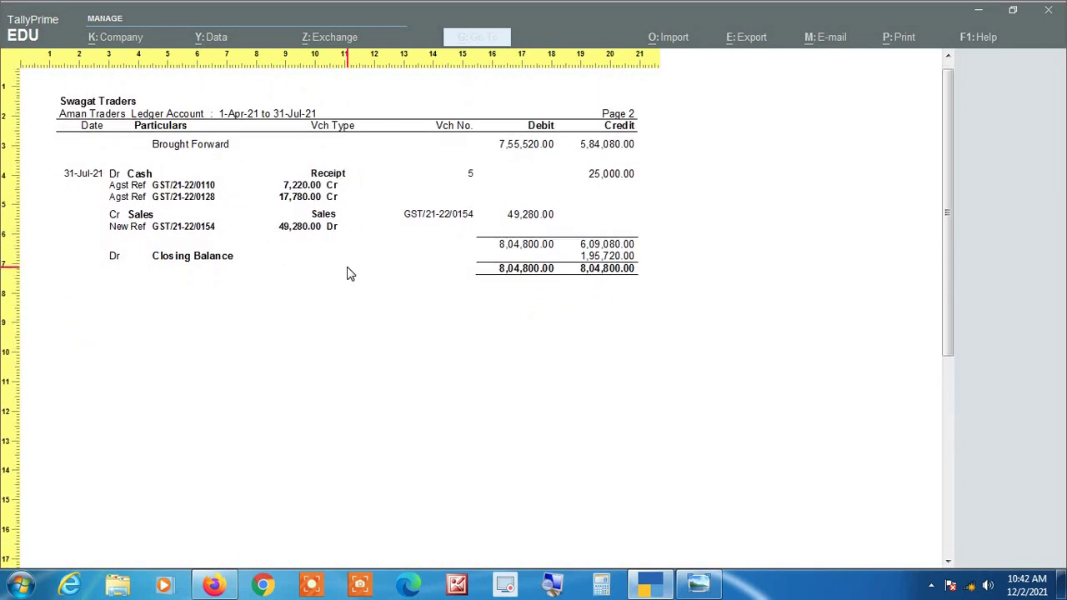
scroll(350, 274, "up", 15)
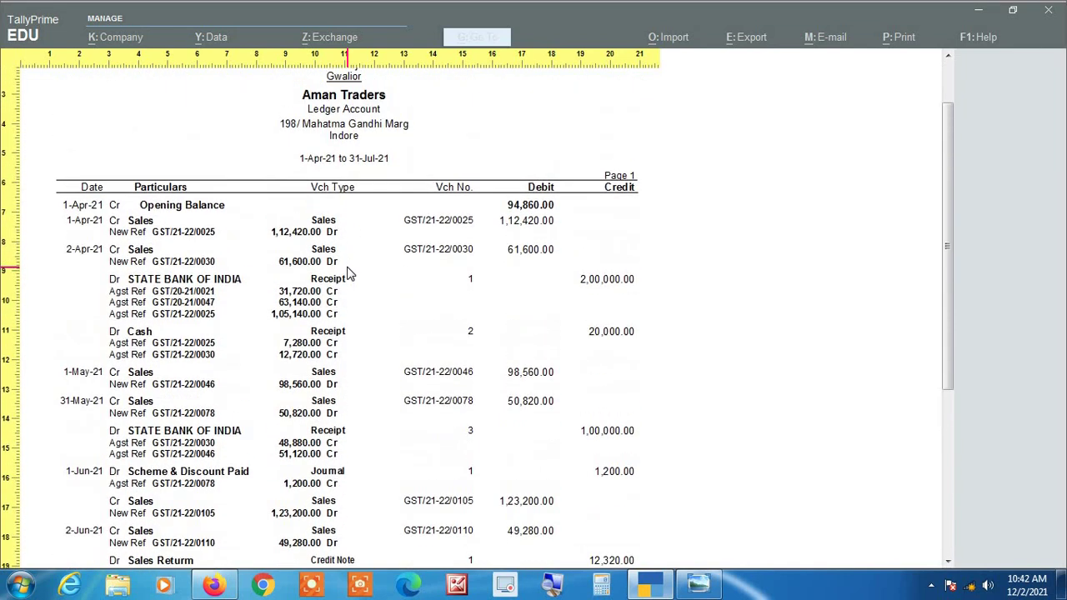
scroll(349, 275, "up", 3)
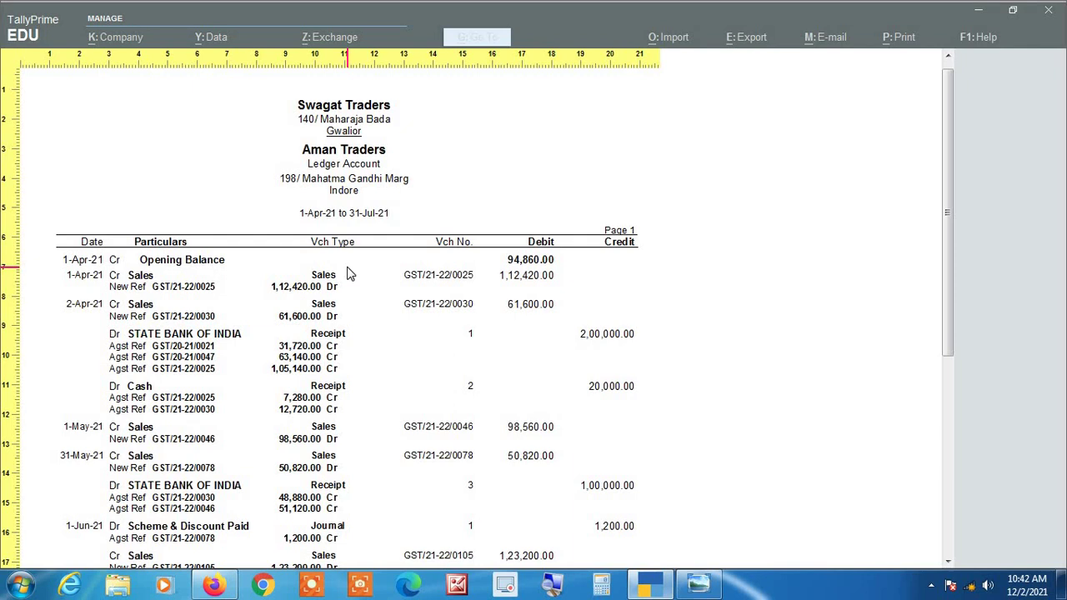
scroll(346, 280, "down", 3)
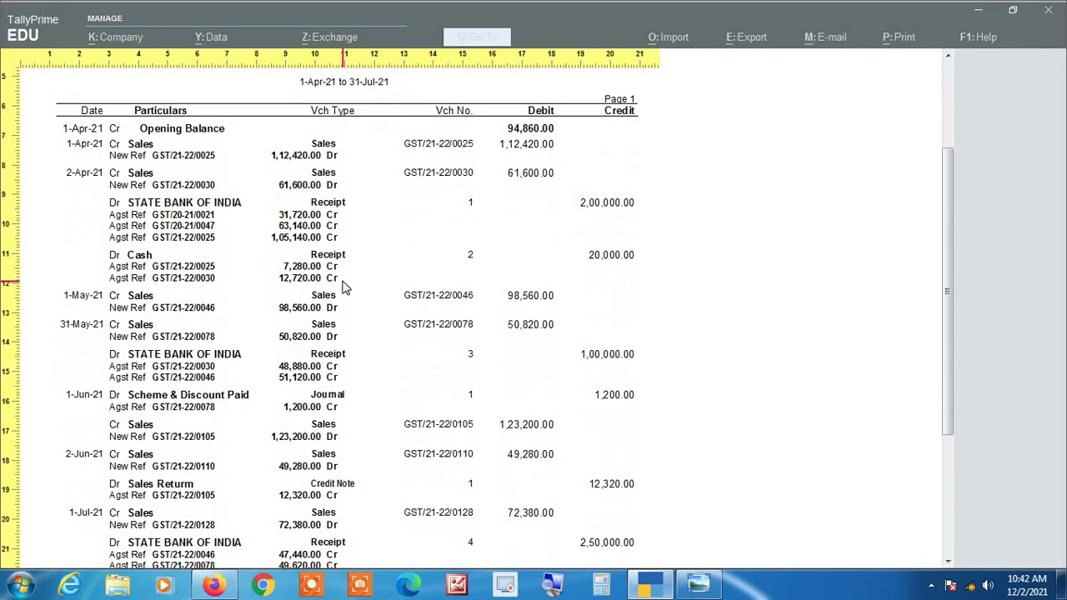
scroll(345, 287, "down", 5)
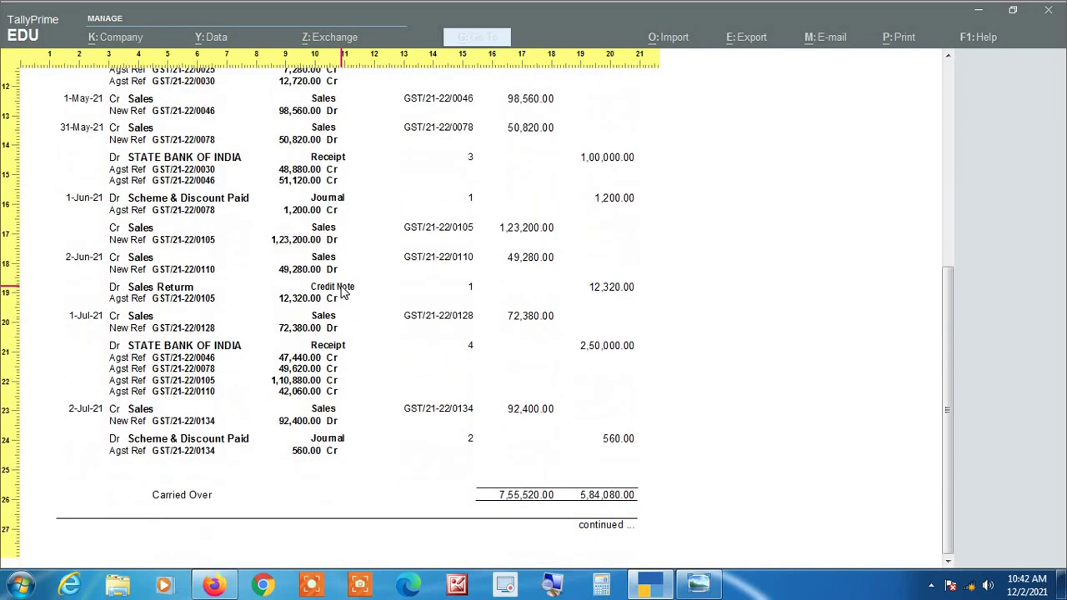
scroll(344, 290, "down", 3)
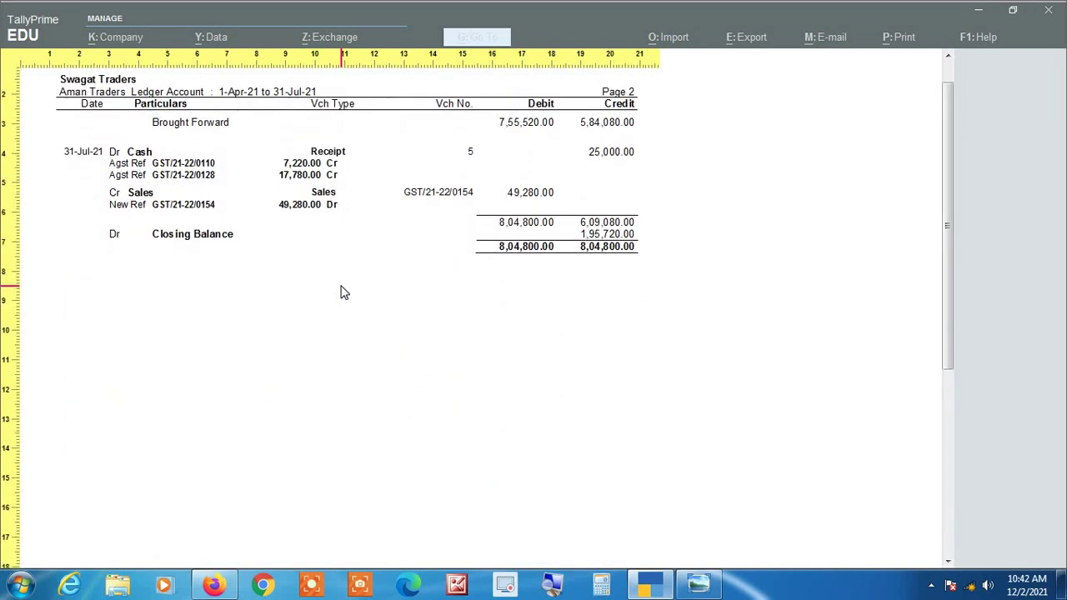
key("alt+z")
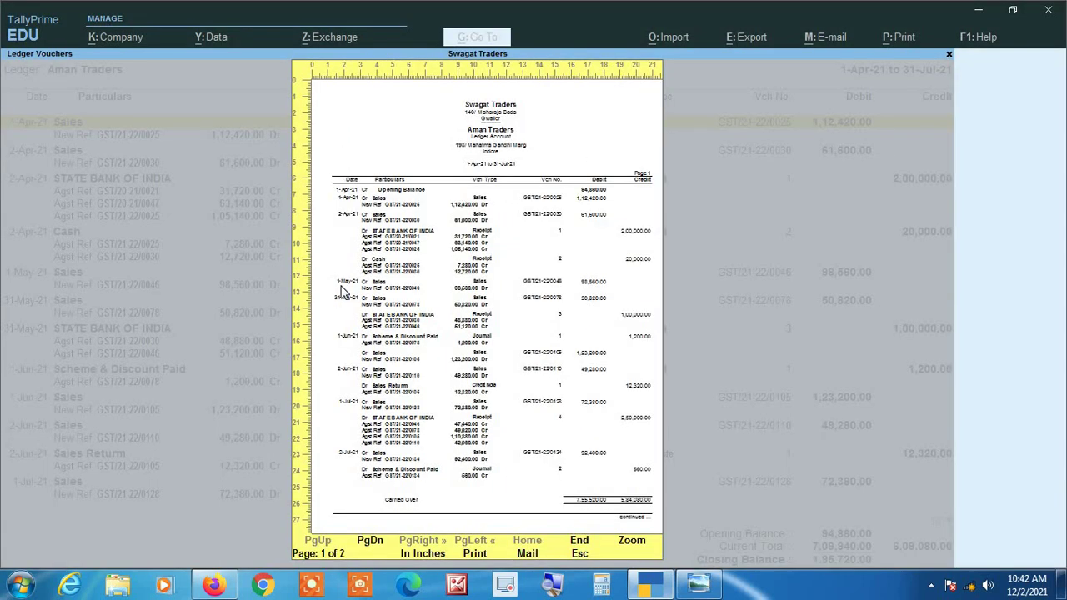
key("Escape")
key("Escape")
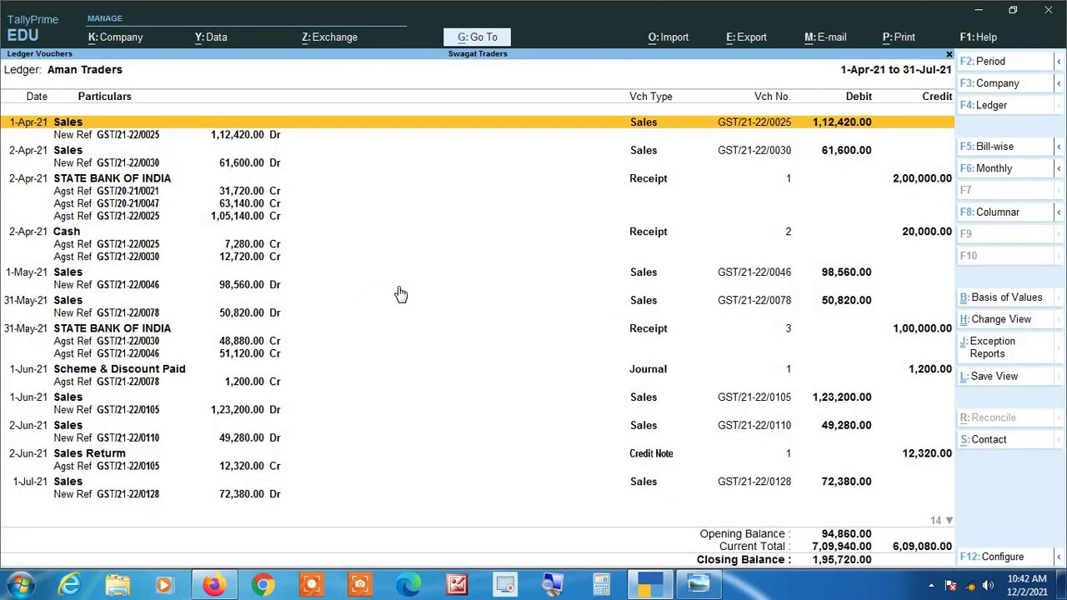
- Configure the ledger vouchers report to hide bill-wise details, keeping the Condensed format and the other options
key("F12")
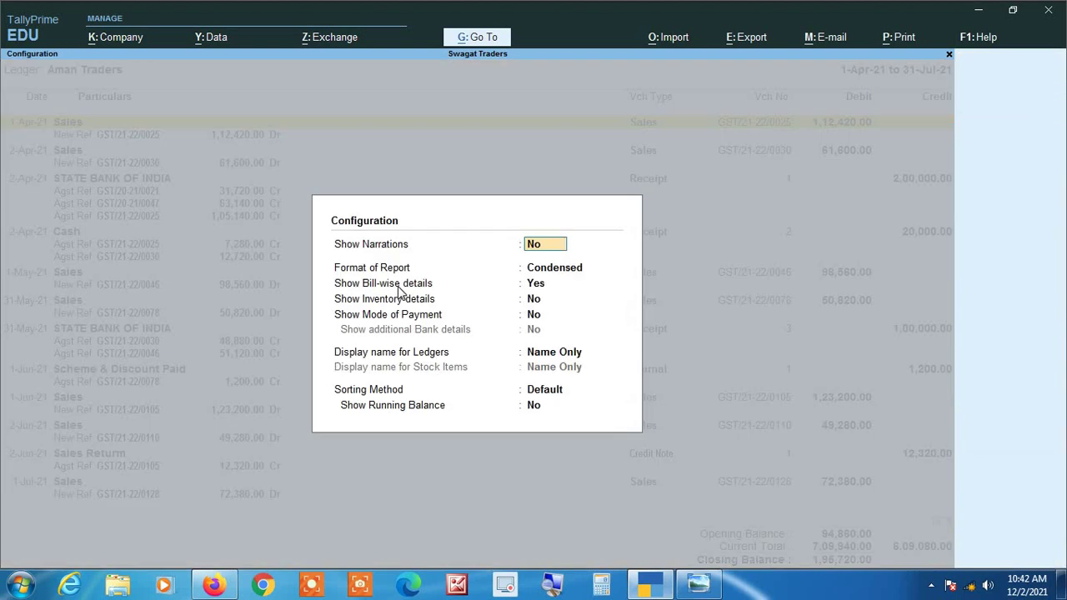
key("Return")
key("Return")
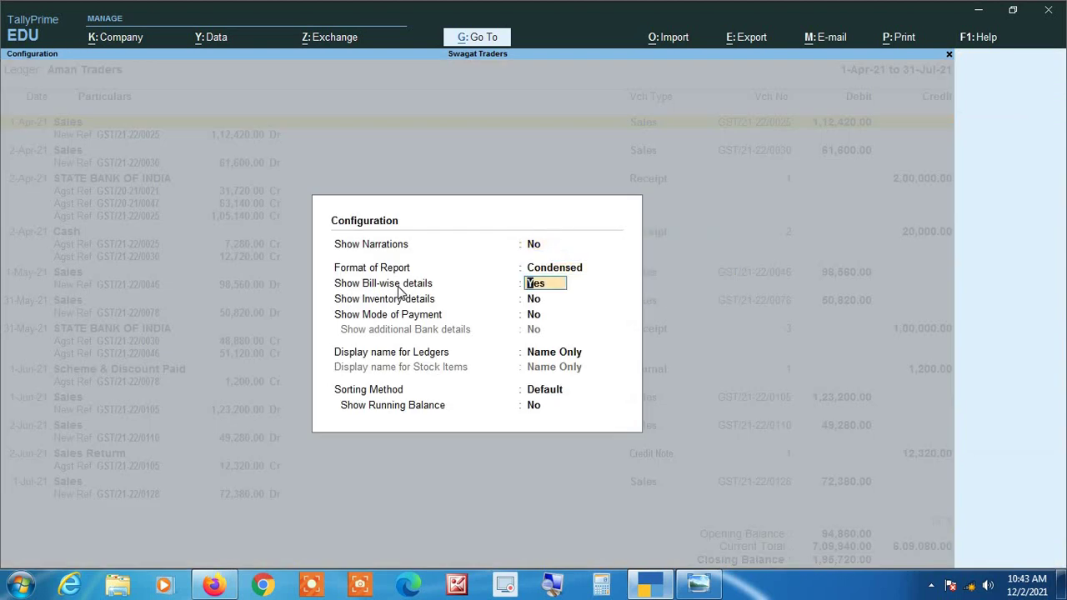
type("n")
key("Return")
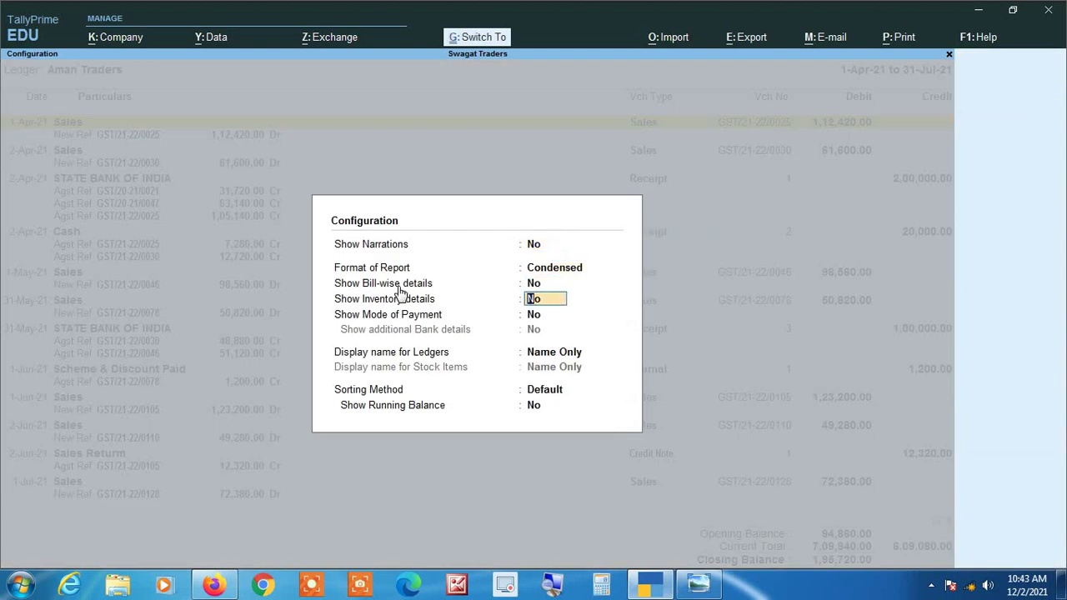
key("ctrl+a")
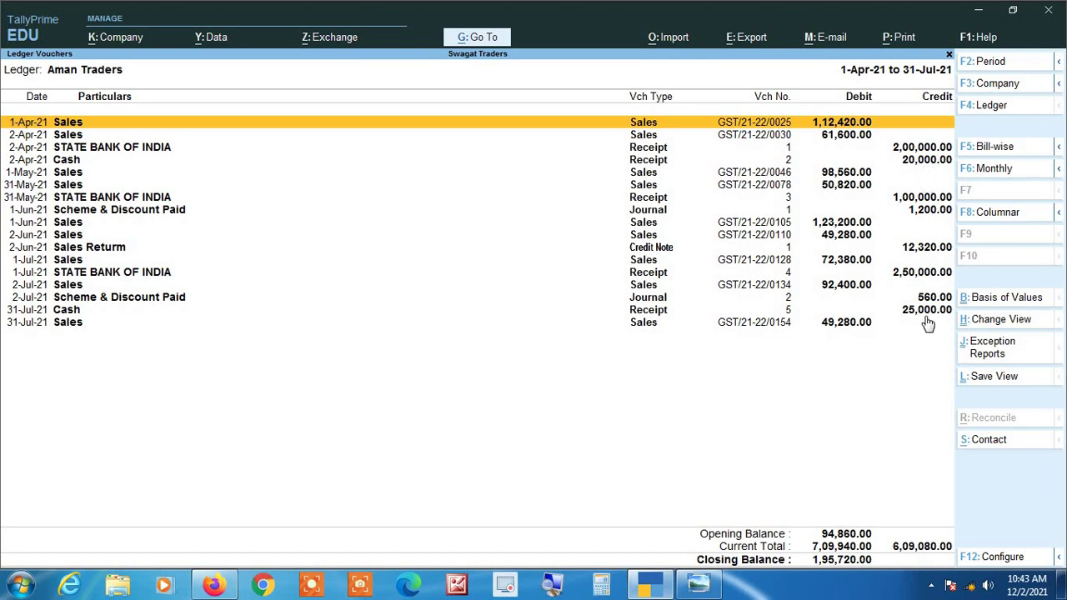
left_click(981, 555)
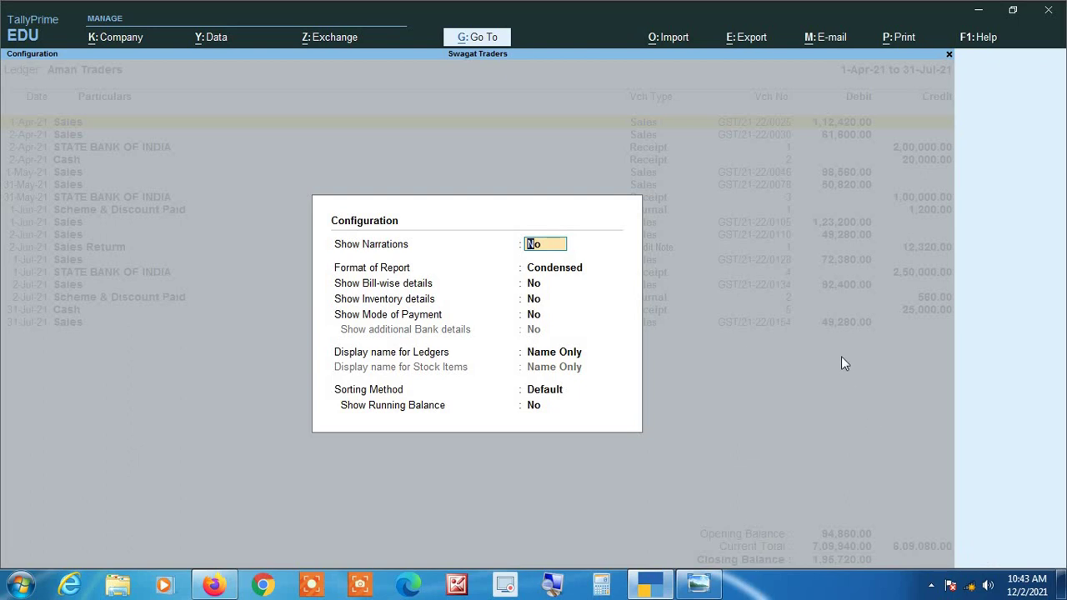
key("Escape")
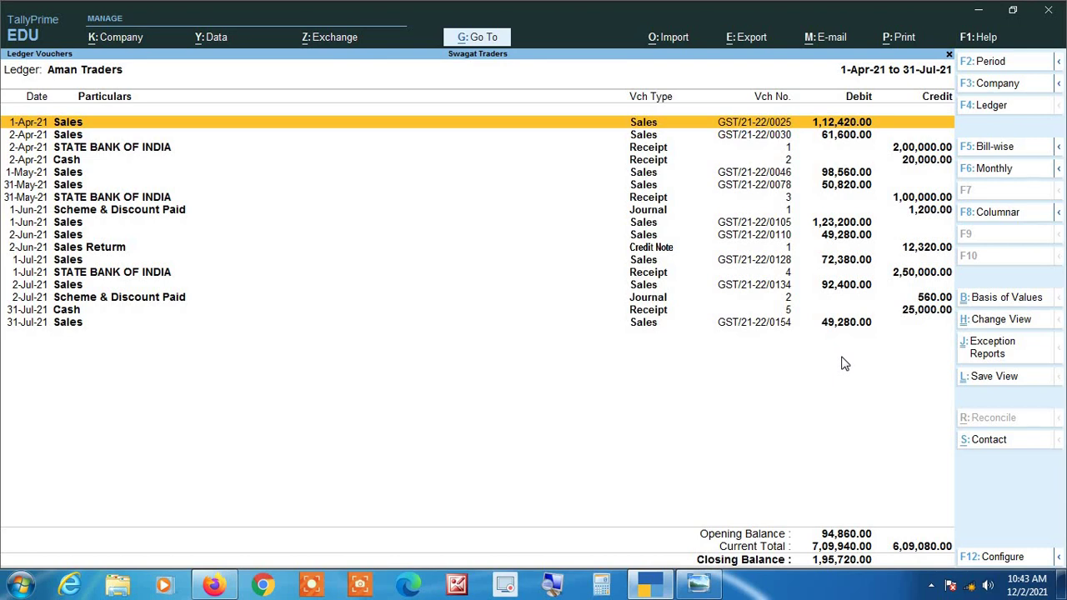
- Switch the Aman Traders ledger to its bill-wise outstanding report and show it in detailed format
left_click(994, 153)
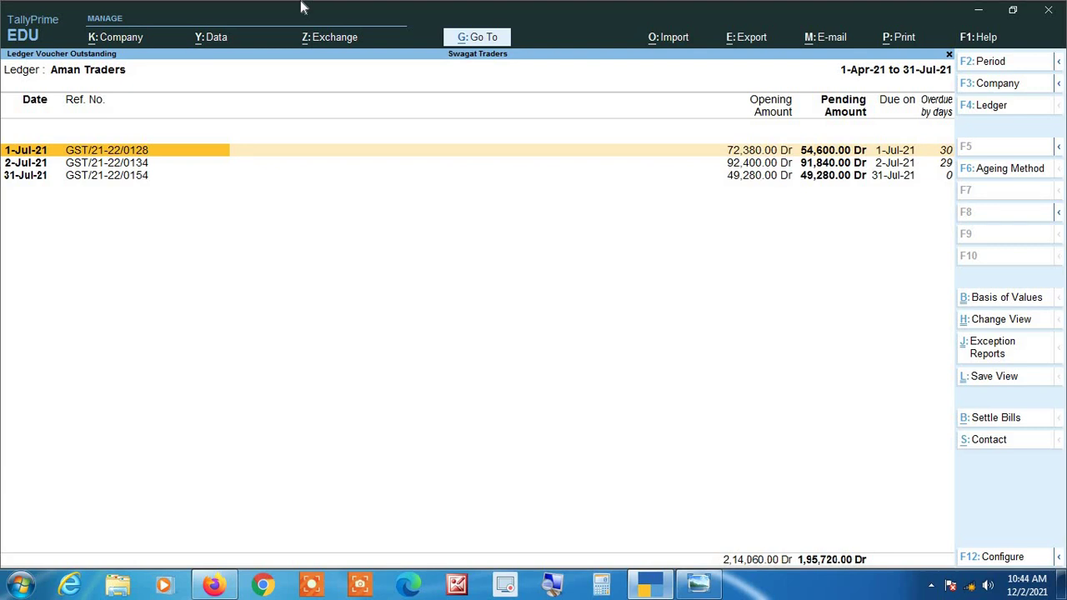
key("alt")
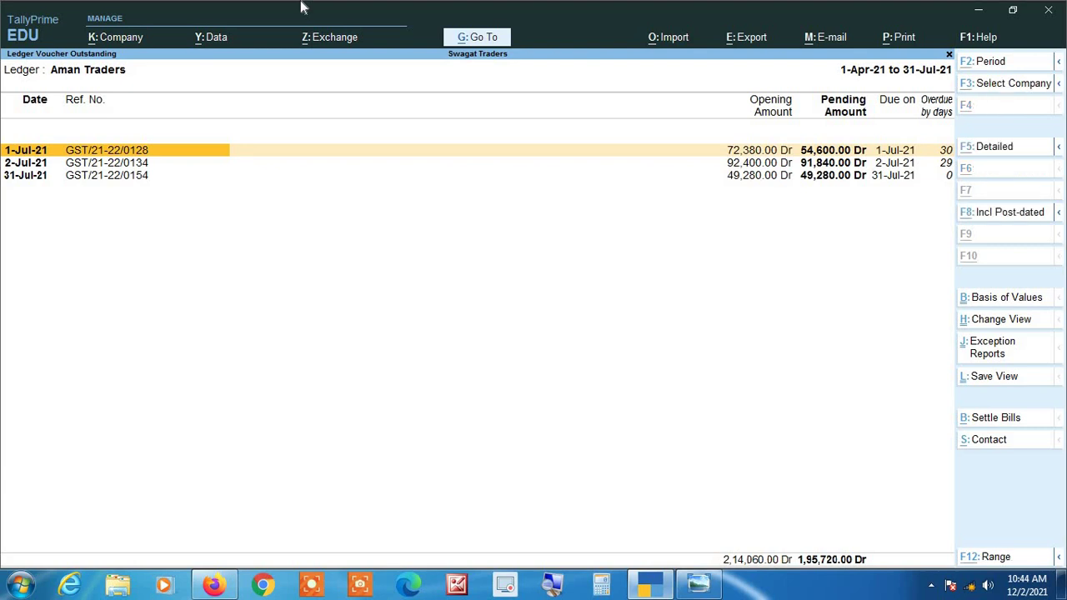
key("alt+F5")
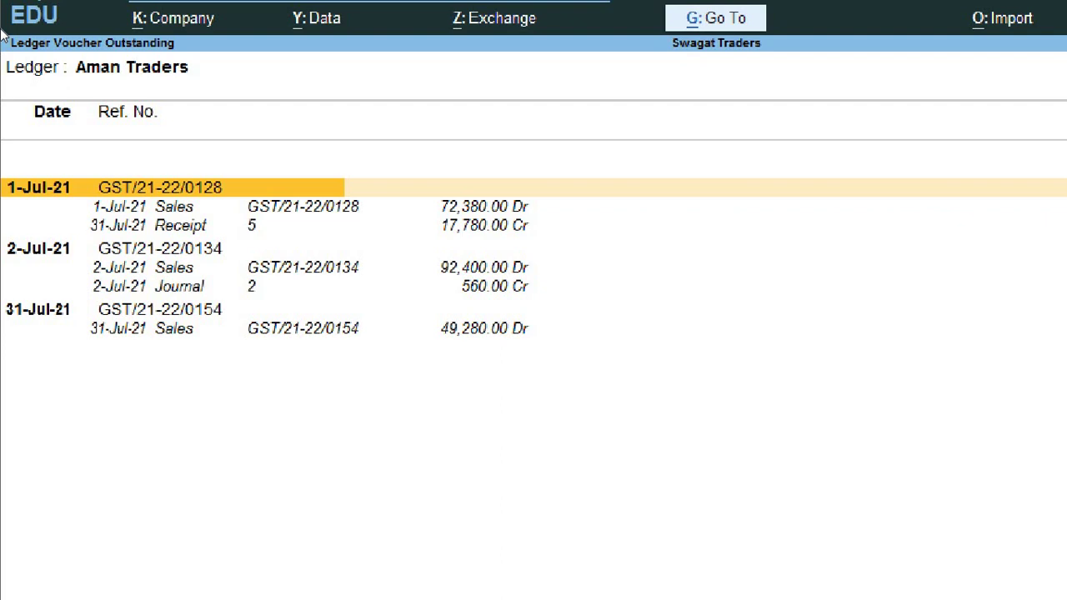
- Examine the vouchers, opening amounts and pending amounts of the three outstanding July bills, from GST/21-22/0128 to GST/21-22/0154
key("Down")
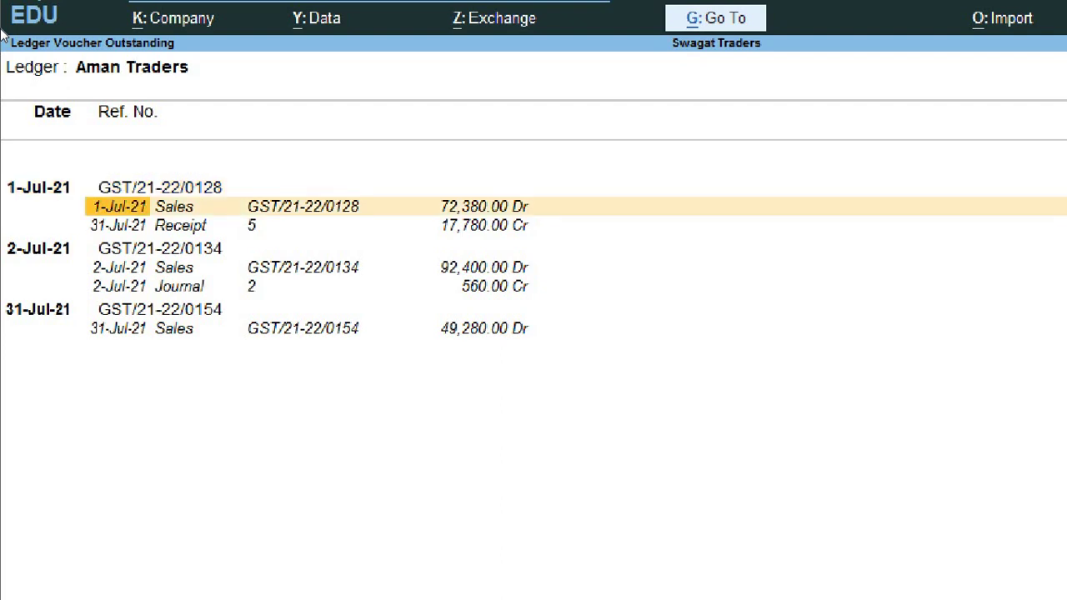
key("Up")
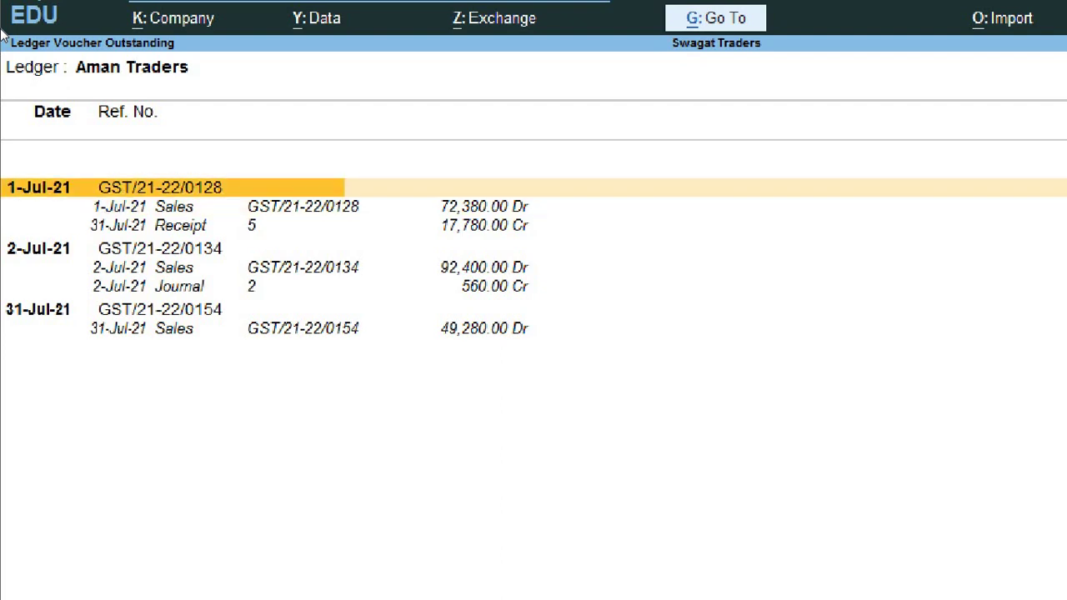
key("Down")
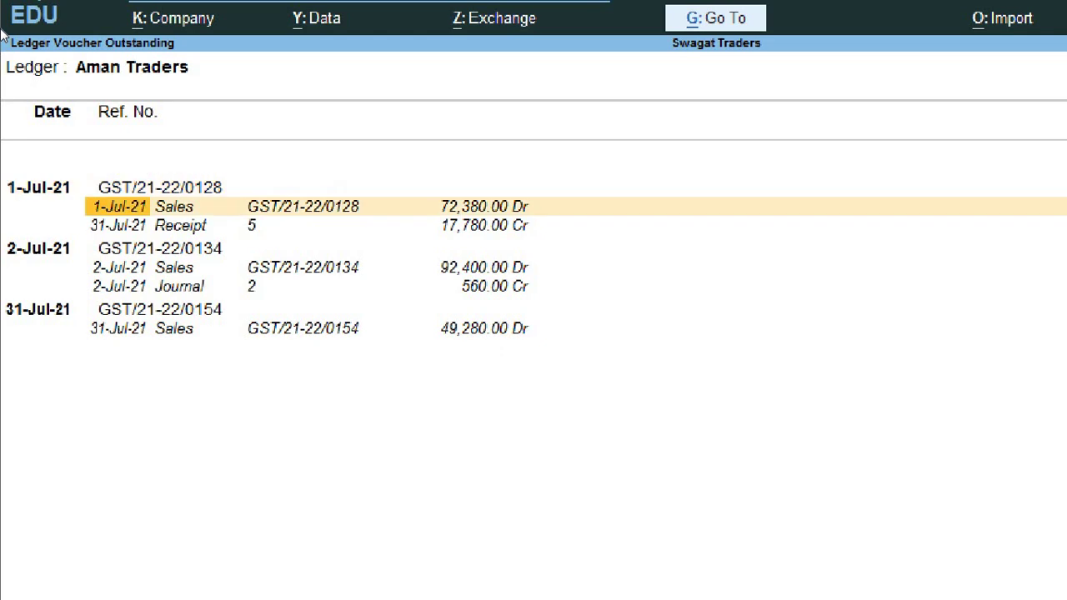
key("Down")
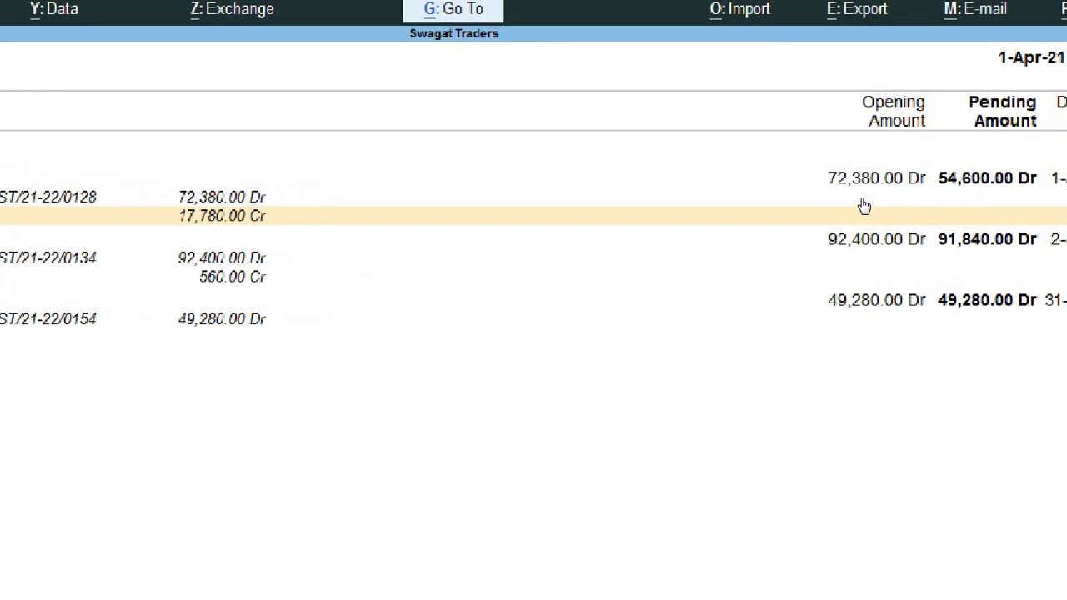
key("Up")
key("Up")
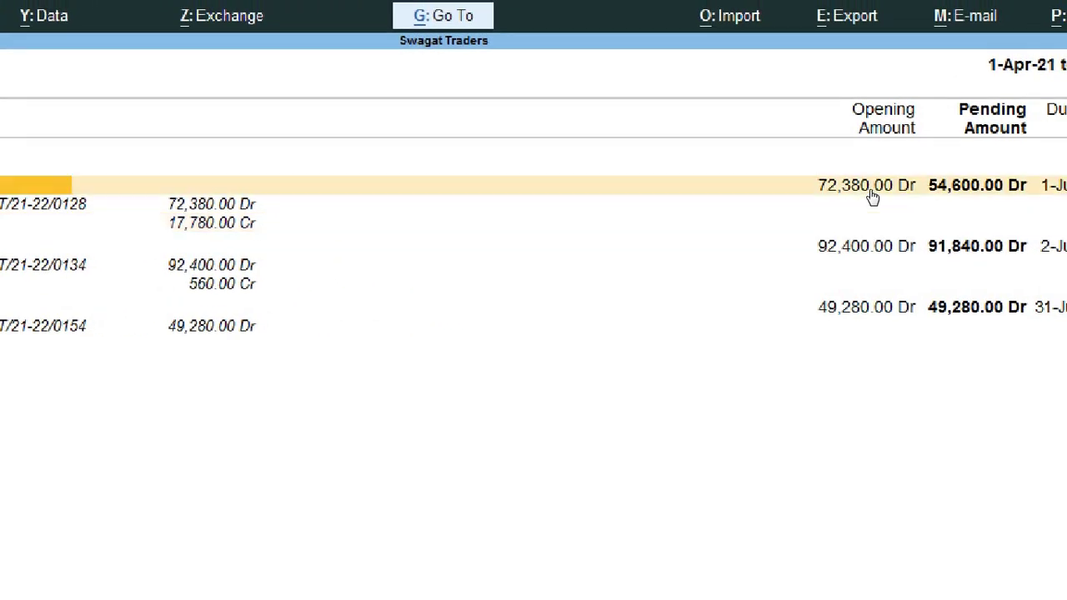
key("Down")
key("Down")
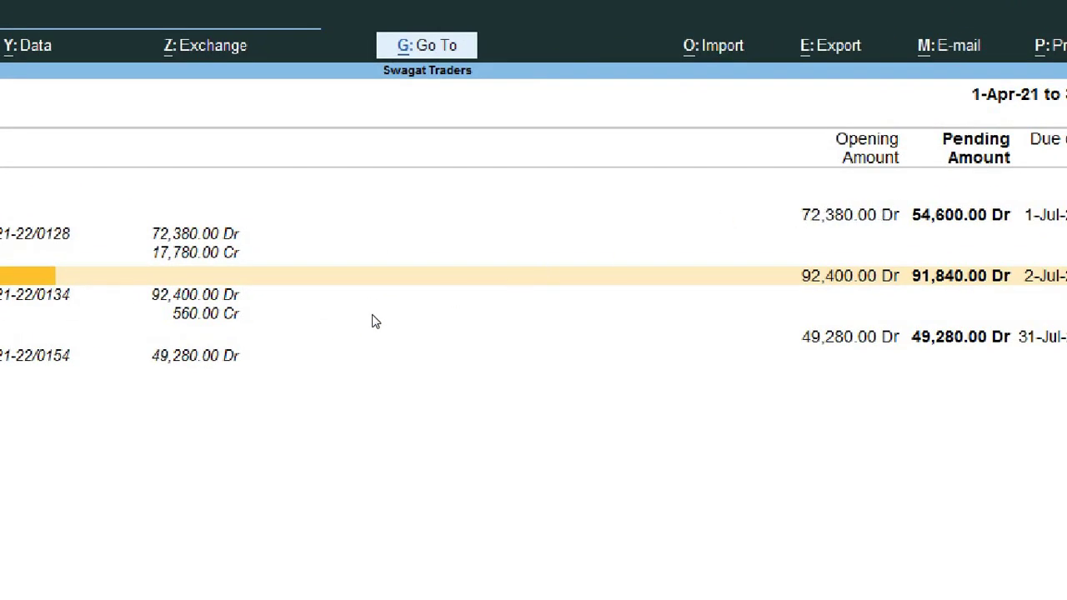
key("Down")
key("Down")
key("Down")
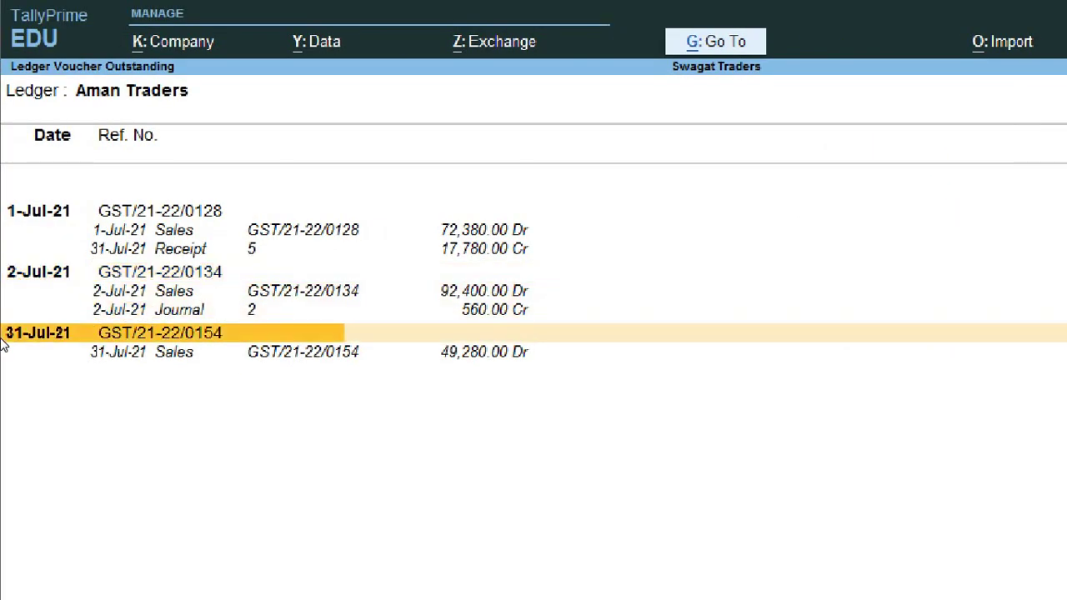
key("Down")
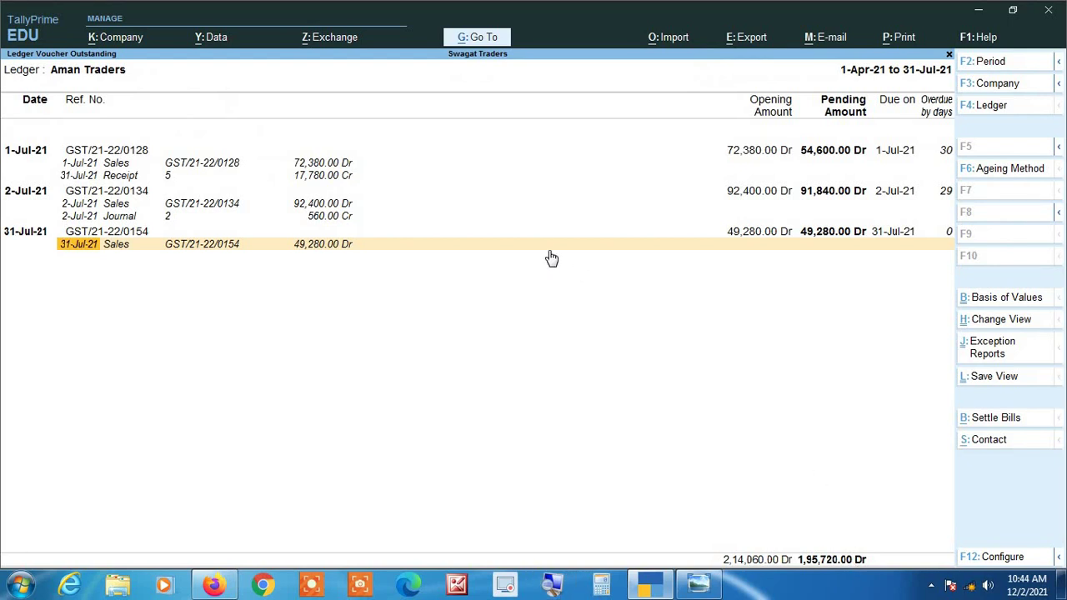
- Preview the Ledger Outstanding printout of pending bills at enlarged size, and return to the outstanding report
key("alt+p")
key("Return")
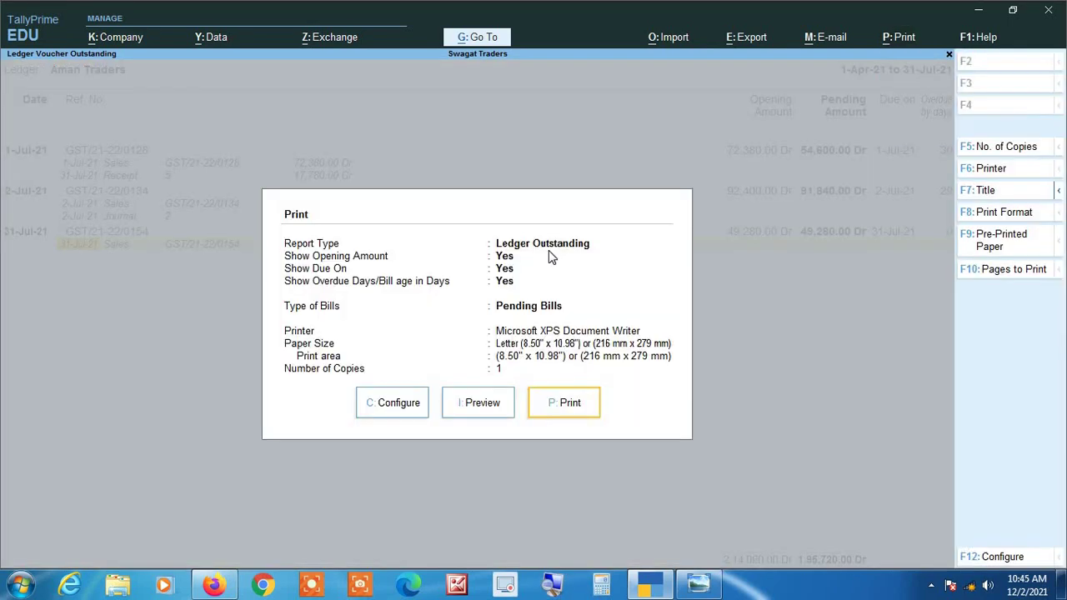
key("i")
left_click(548, 257)
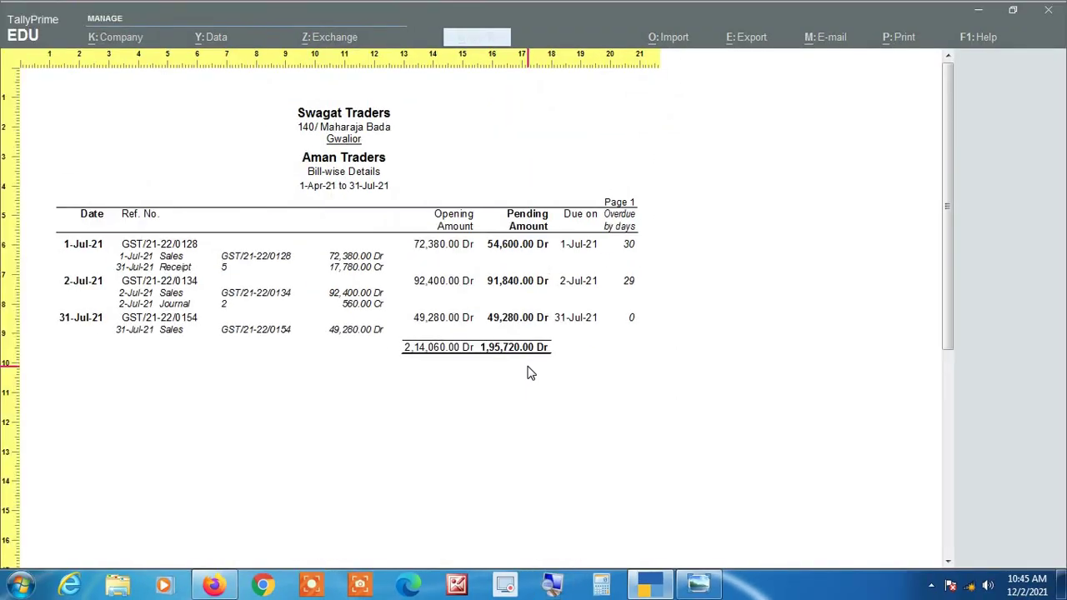
key("Escape")
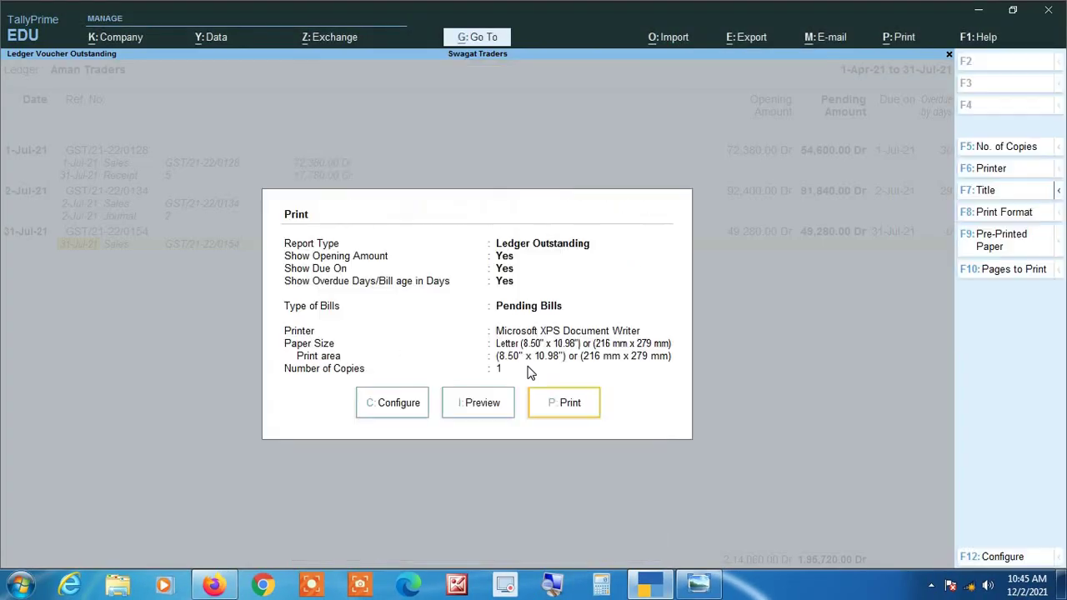
key("Escape")
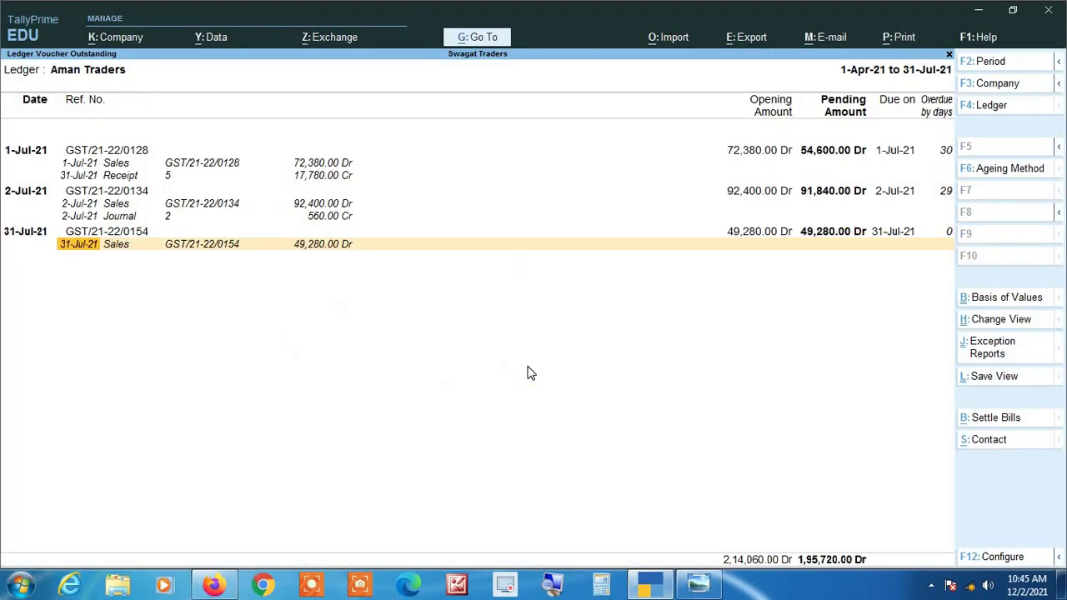
- Return to the Aman Traders ledger vouchers and configure the report to show narrations, keeping the Condensed format
key("Escape")
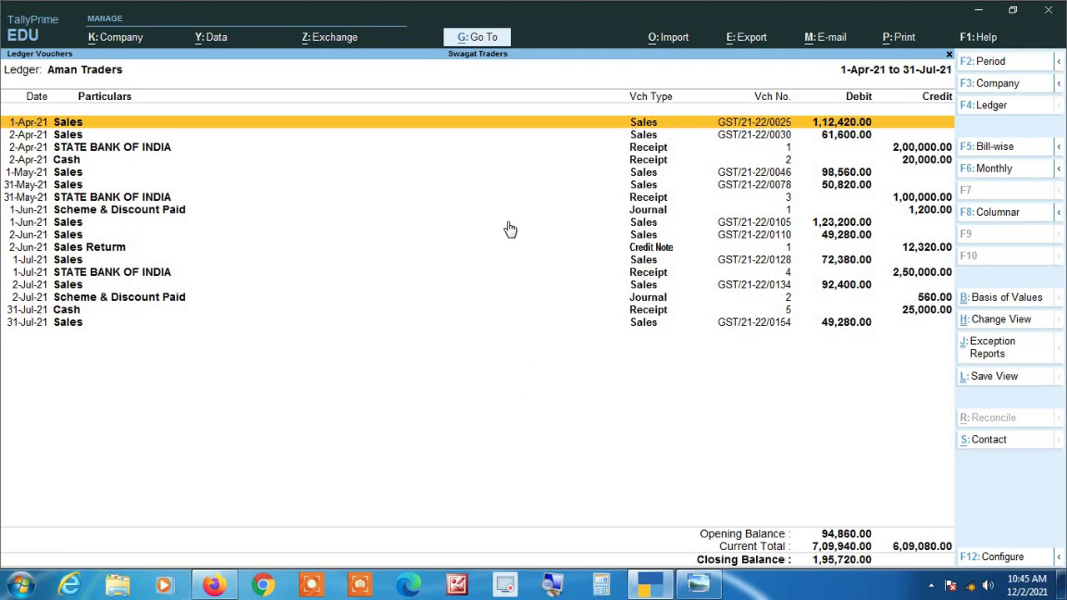
key("F12")
key("Return")
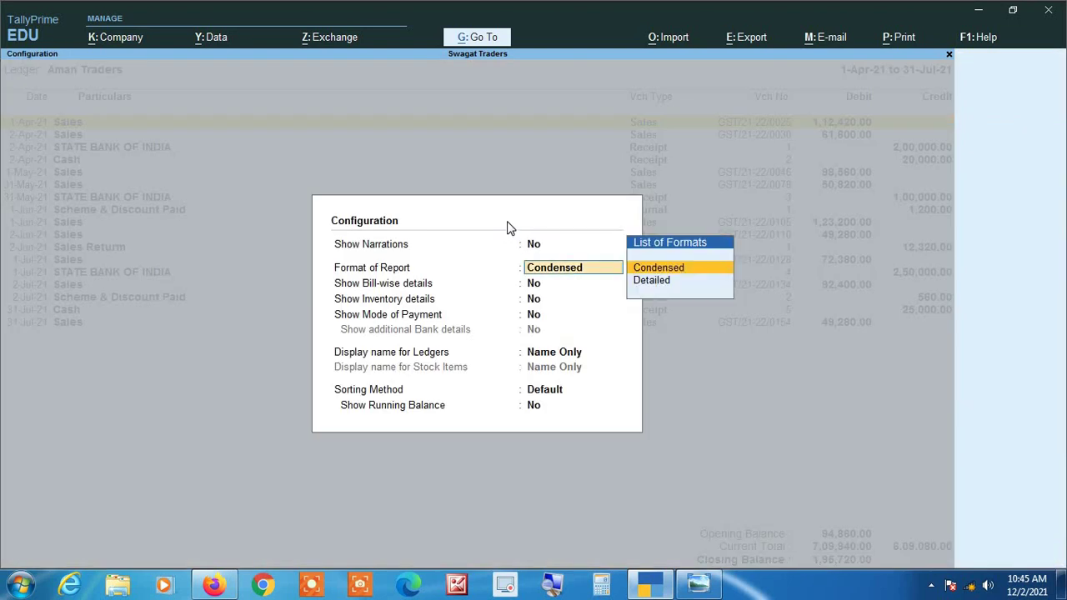
key("Return")
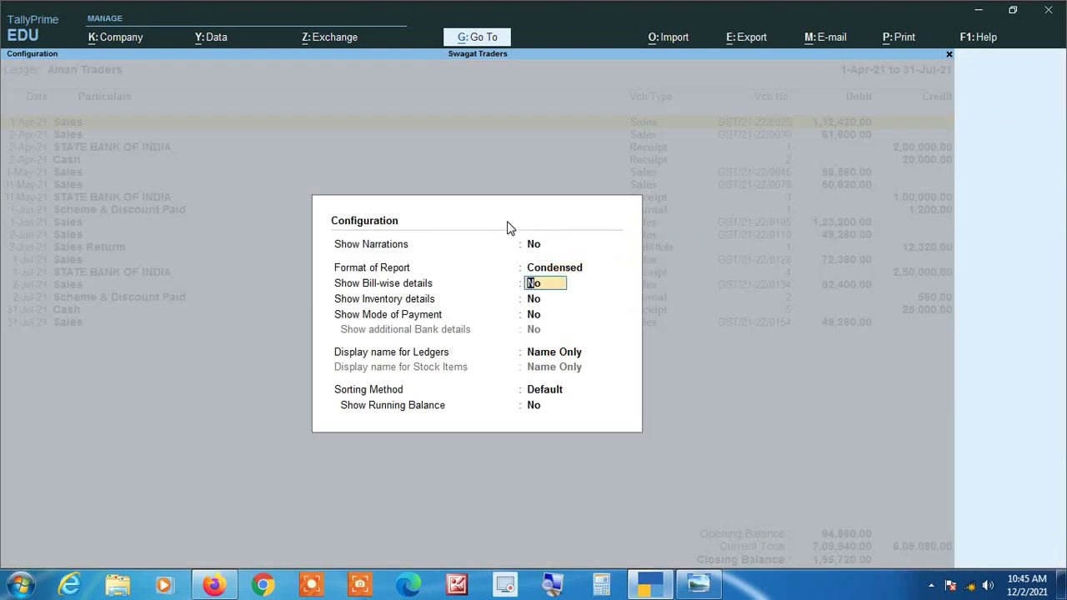
key("Up")
key("Up")
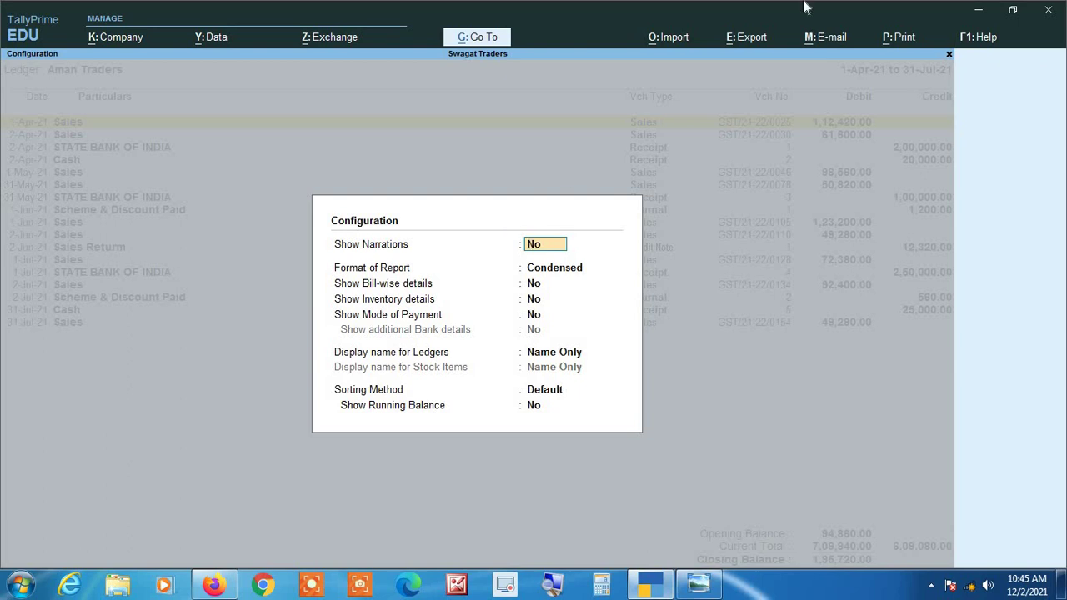
type("yes")
key("Return")
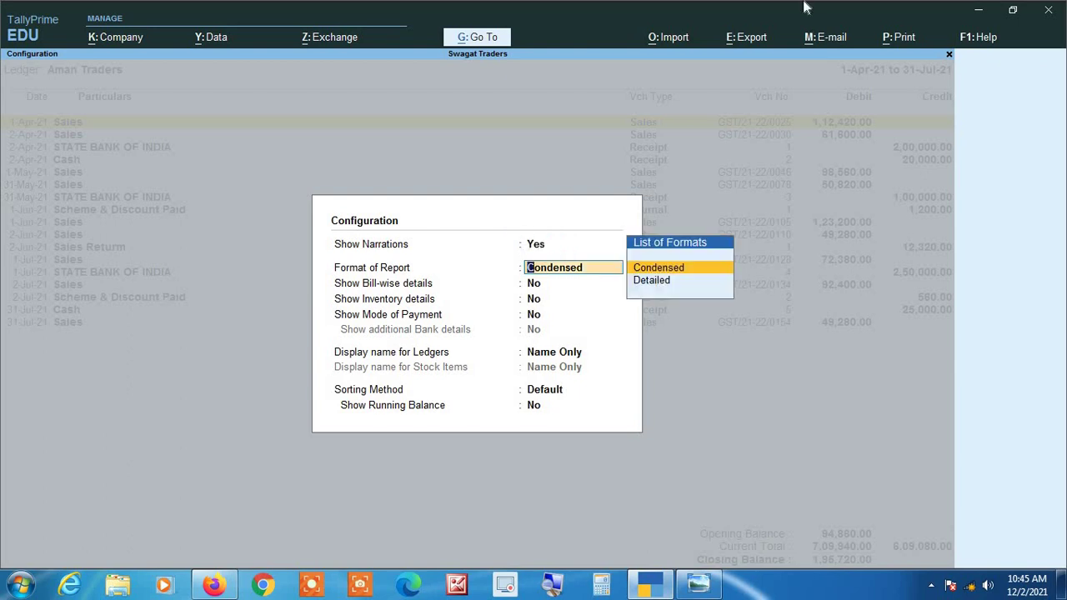
key("ctrl+a")
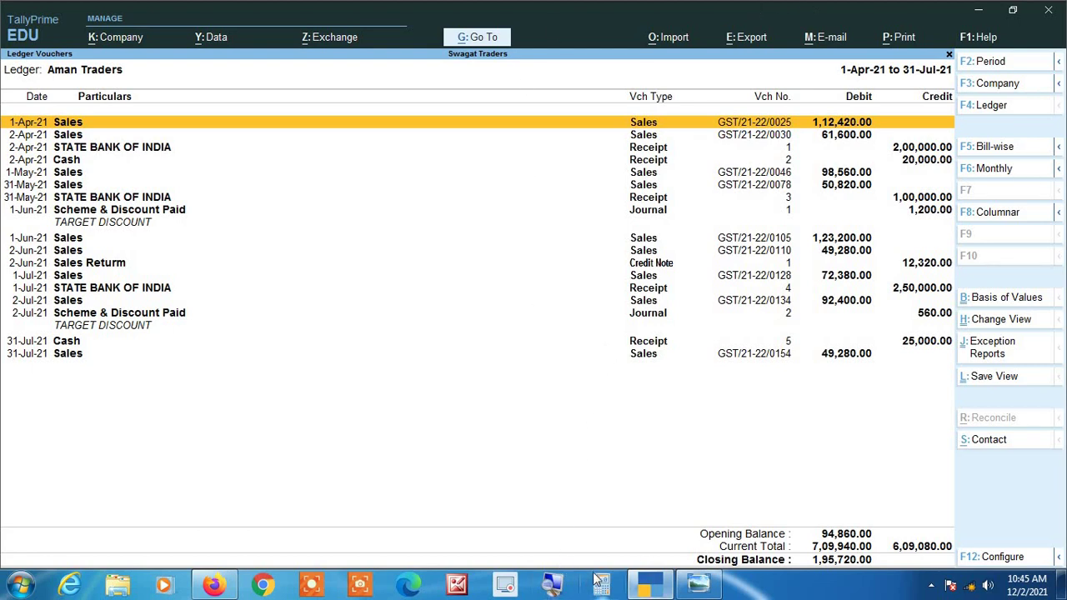
- Preview the current ledger account printout with narrations at enlarged size, and return to the ledger vouchers
key("alt+p")
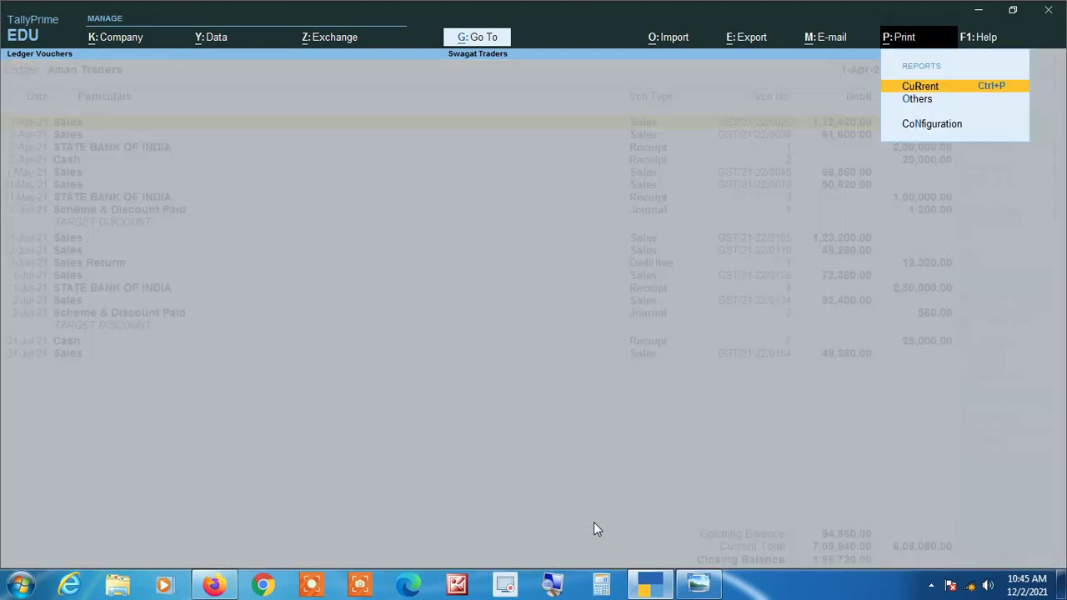
key("Return")
key("i")
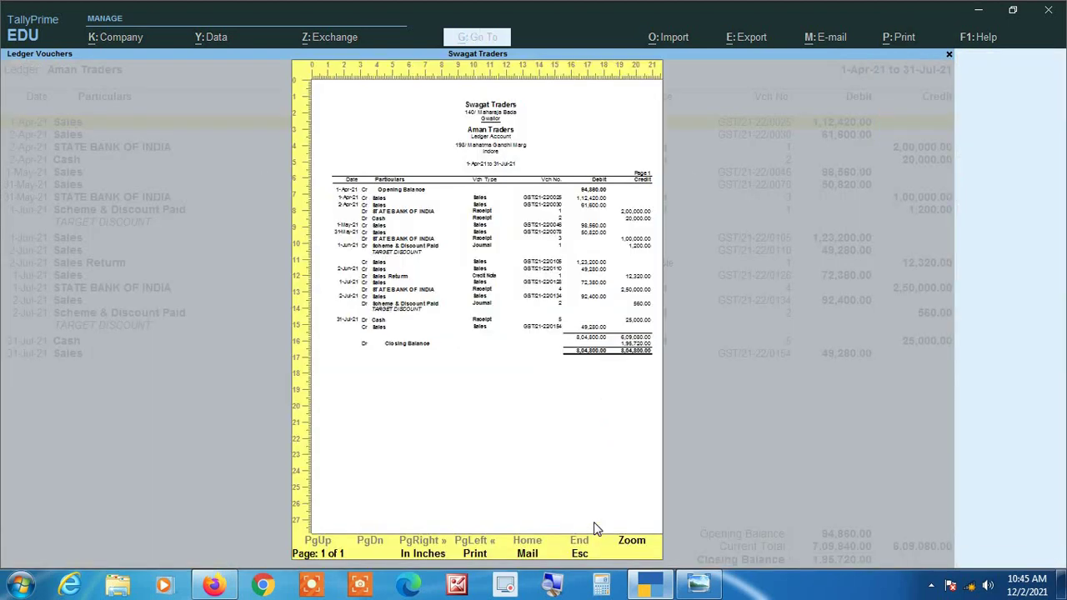
key("Return")
scroll(650, 466, "down", 3)
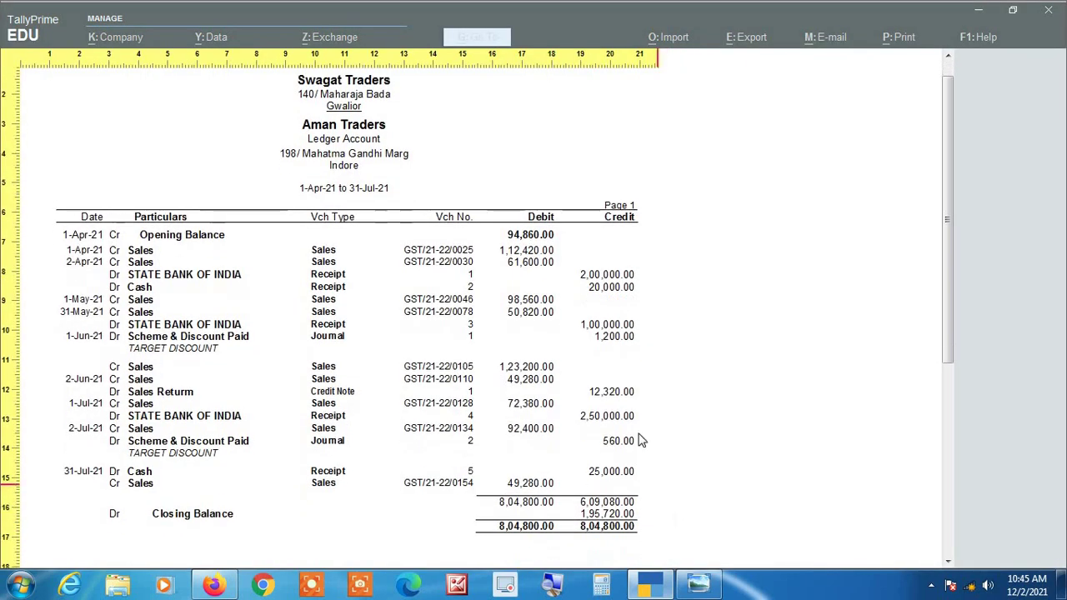
scroll(631, 404, "down", 3)
scroll(631, 404, "up", 1)
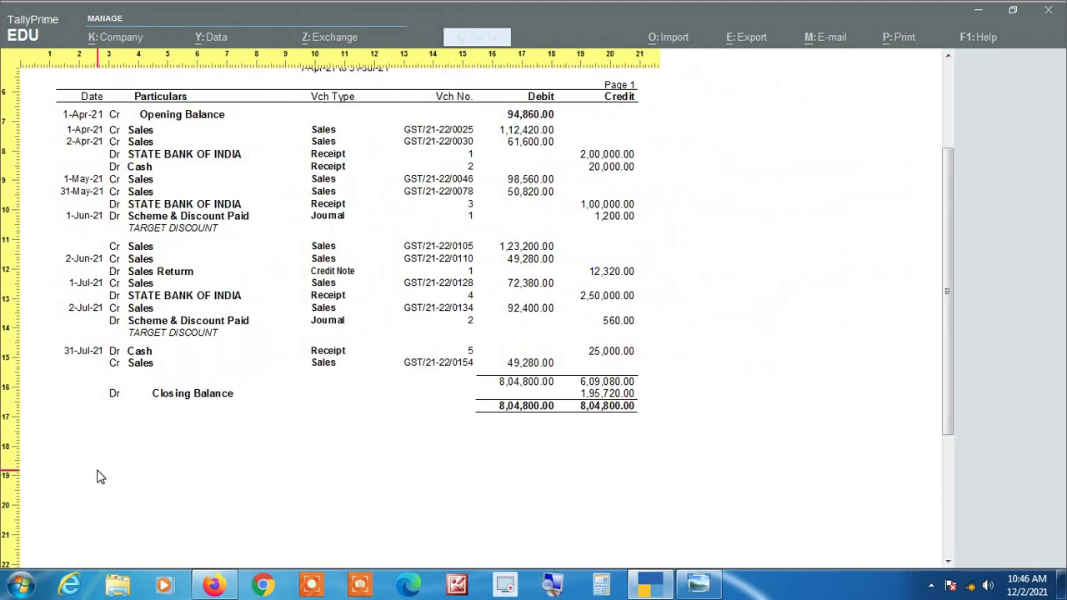
key("alt+z")
key("Escape")
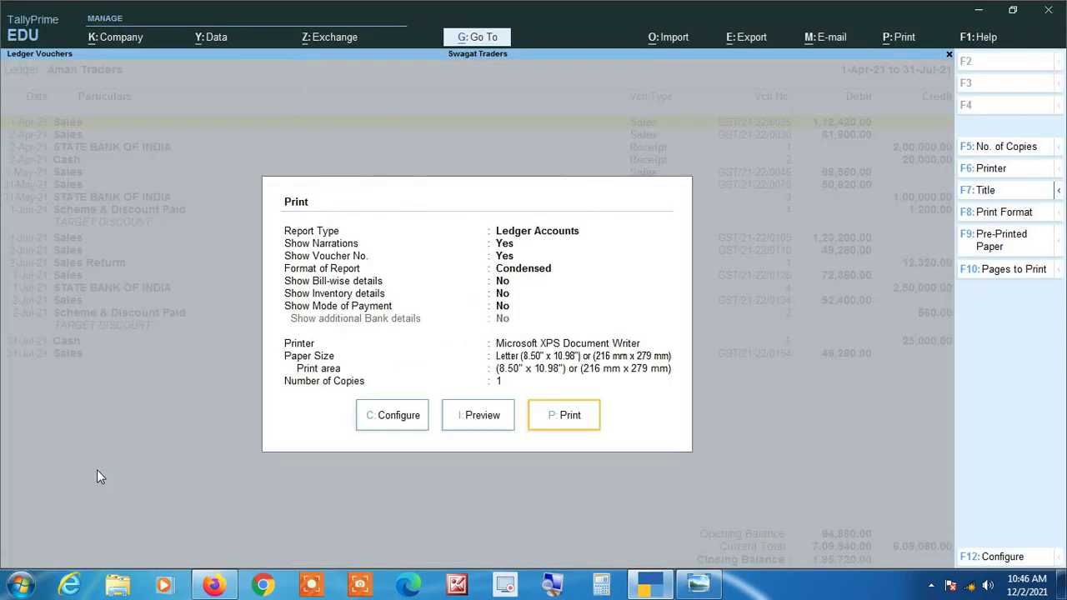
key("Escape")
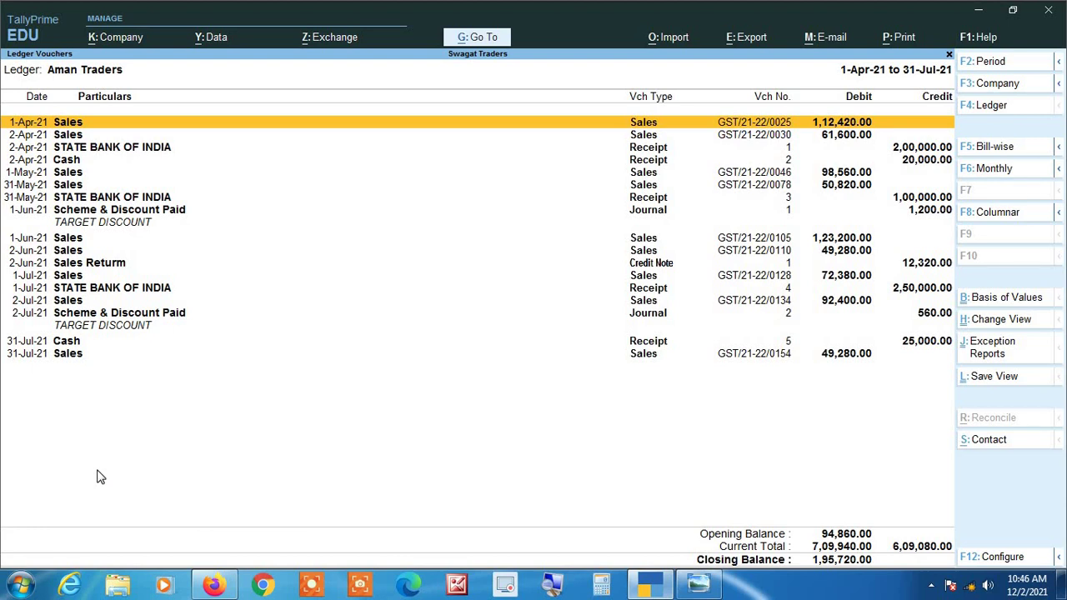
- Configure the ledger vouchers report to hide narrations and show inventory details, keeping bill-wise details off
key("F12")
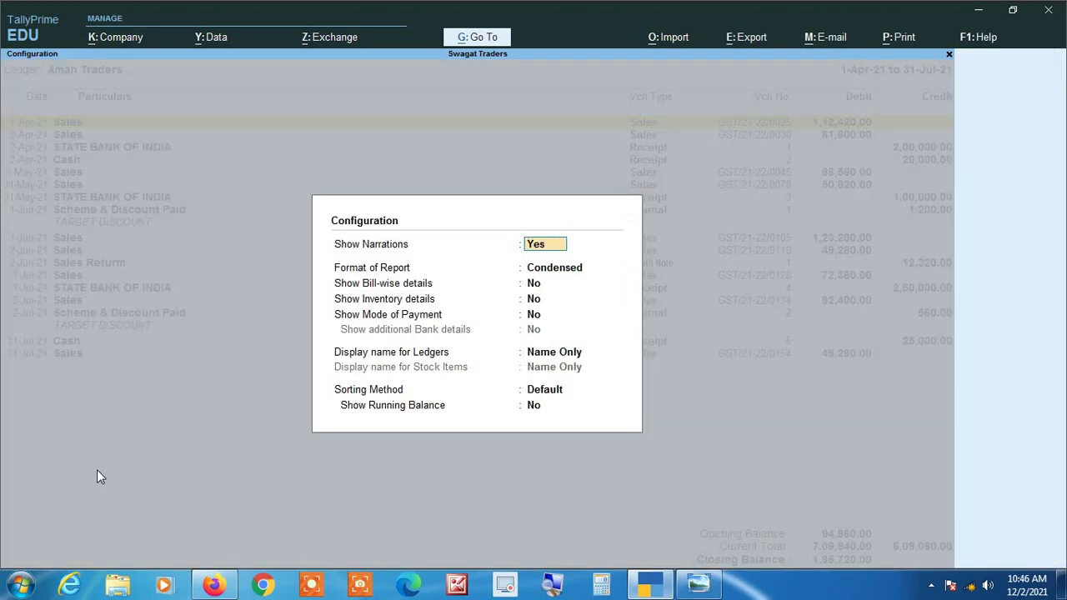
key("Escape")
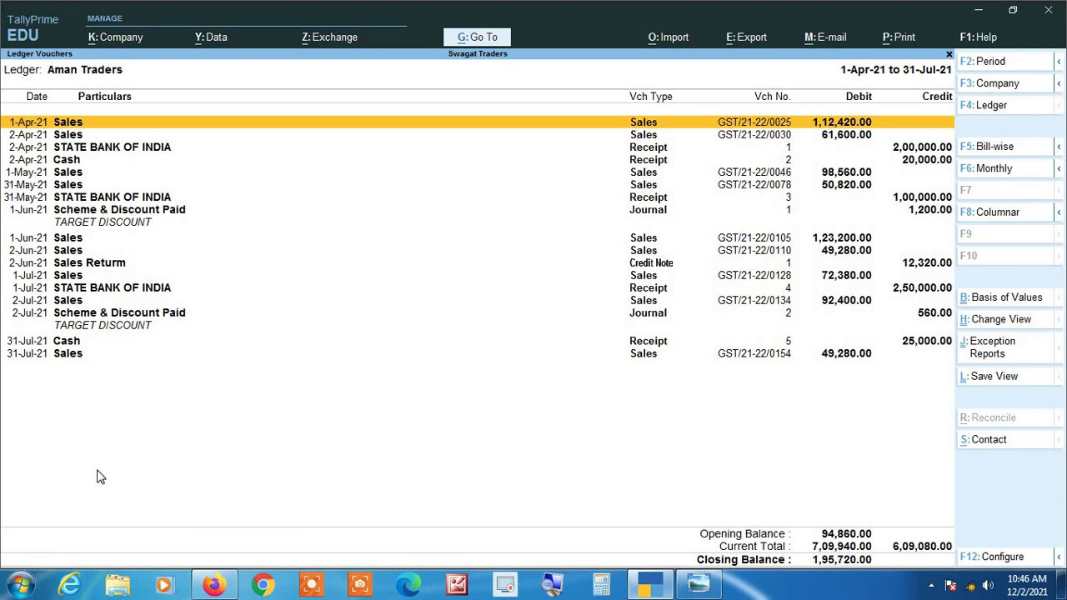
key("F12")
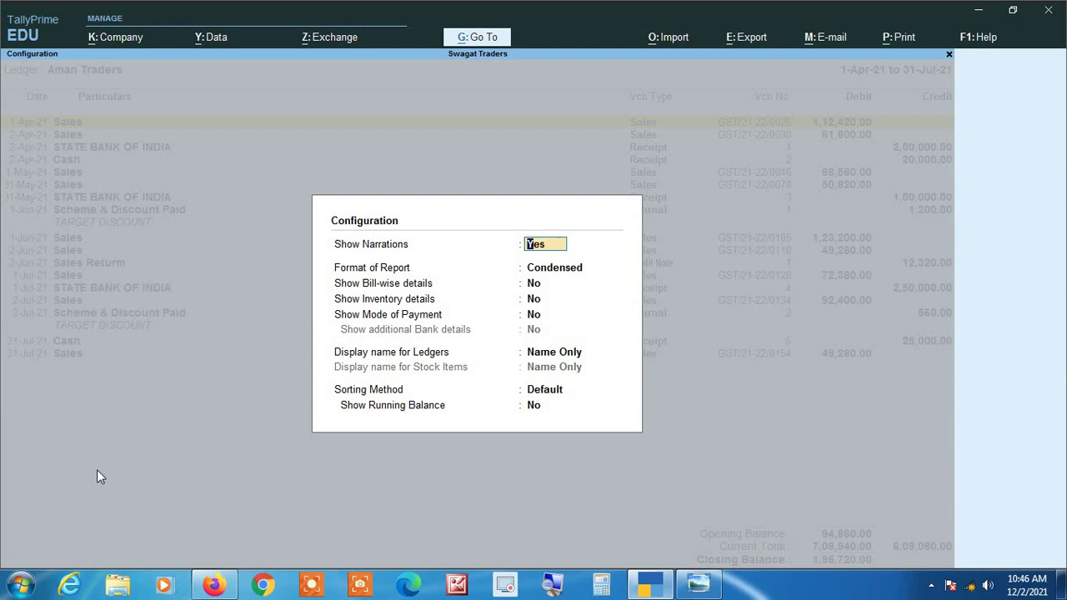
type("n")
key("Return")
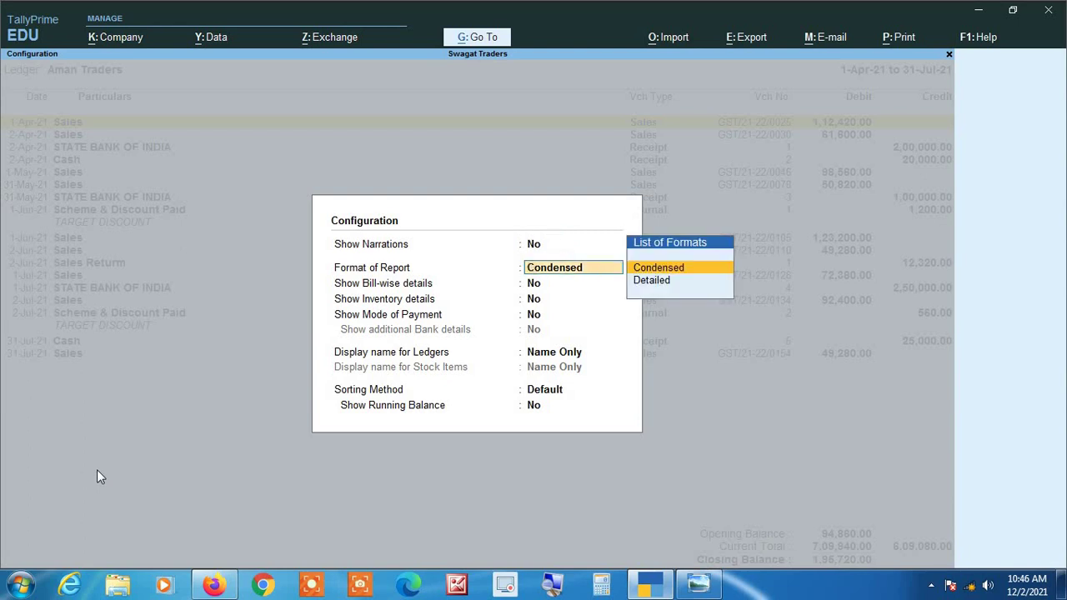
key("Return")
key("Return")
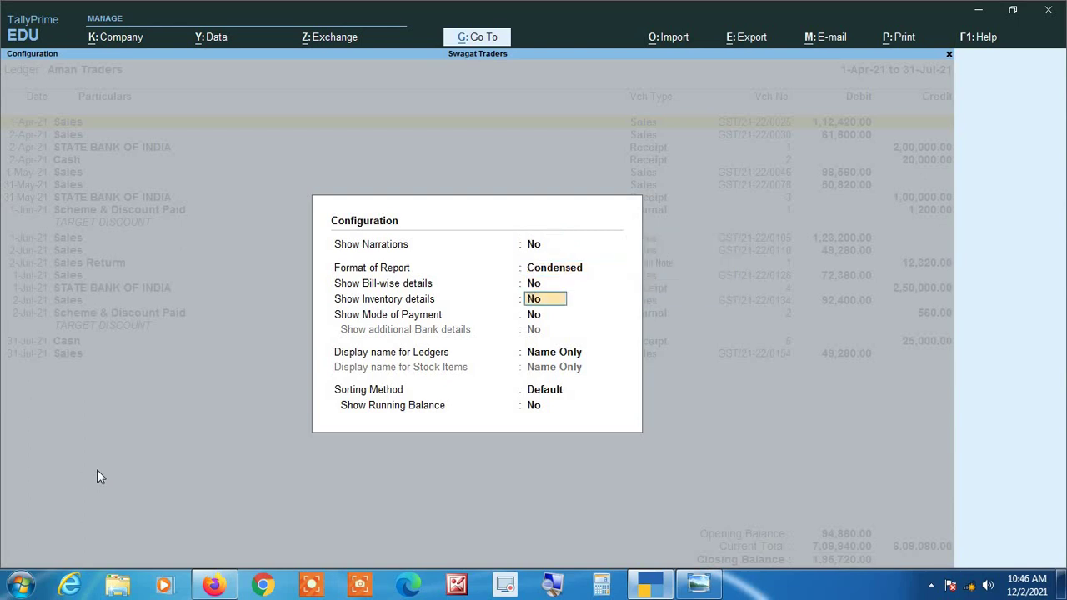
type("yes")
key("Return")
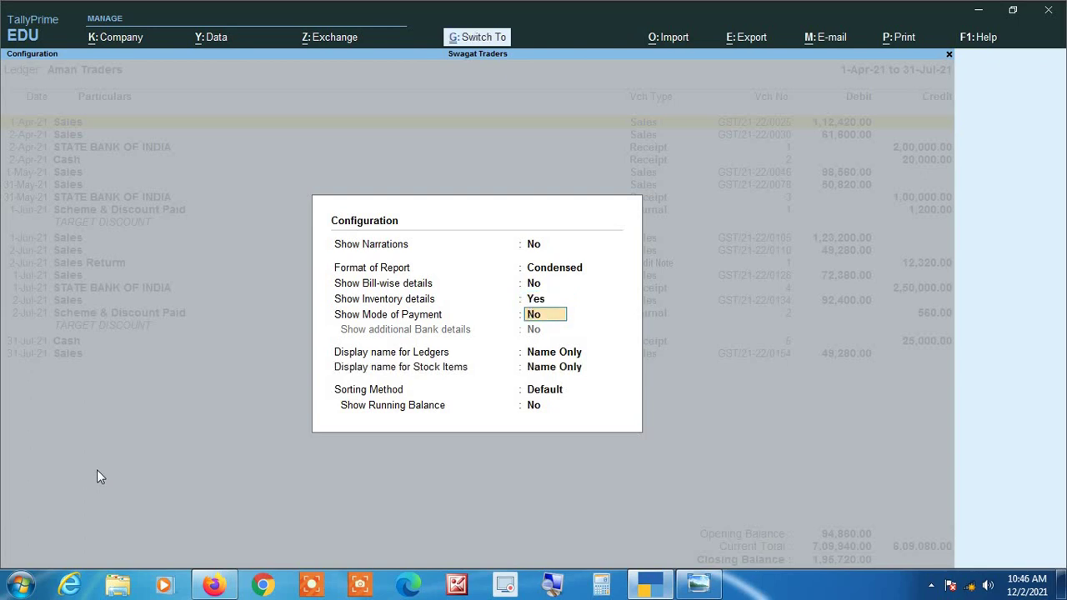
key("ctrl+a")
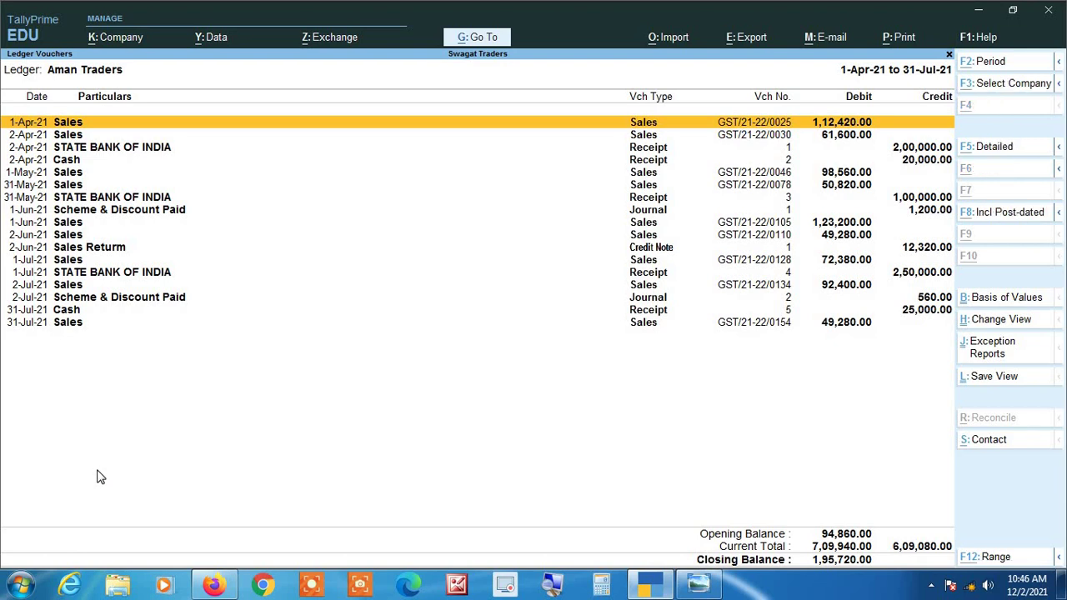
- Show the ledger vouchers in detailed format and examine the item and tax lines of the 1-Apr-21 sale
key("alt+F5")
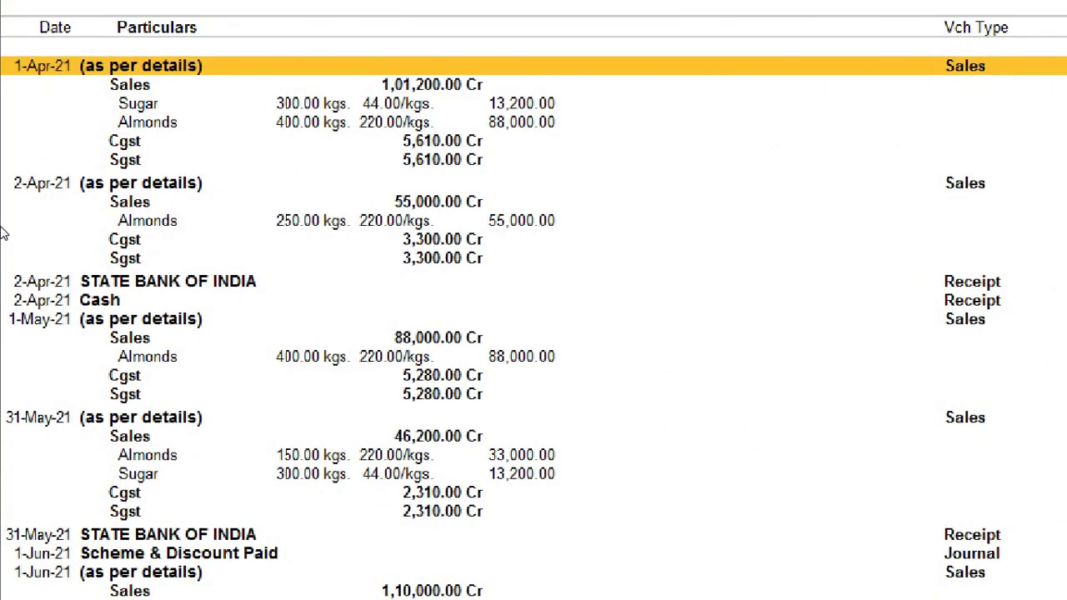
key("Down")
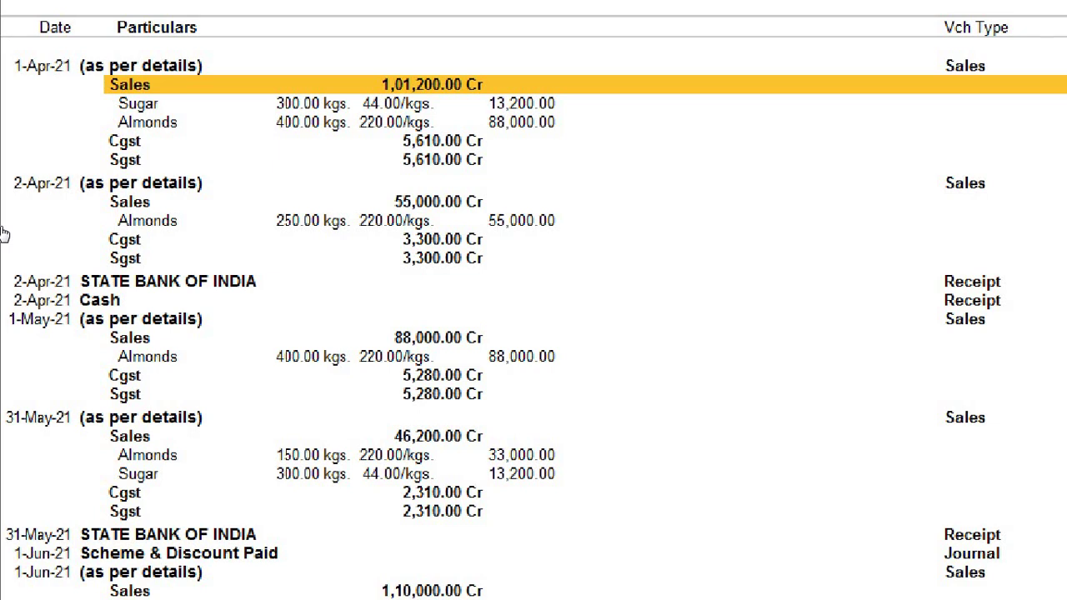
key("Down")
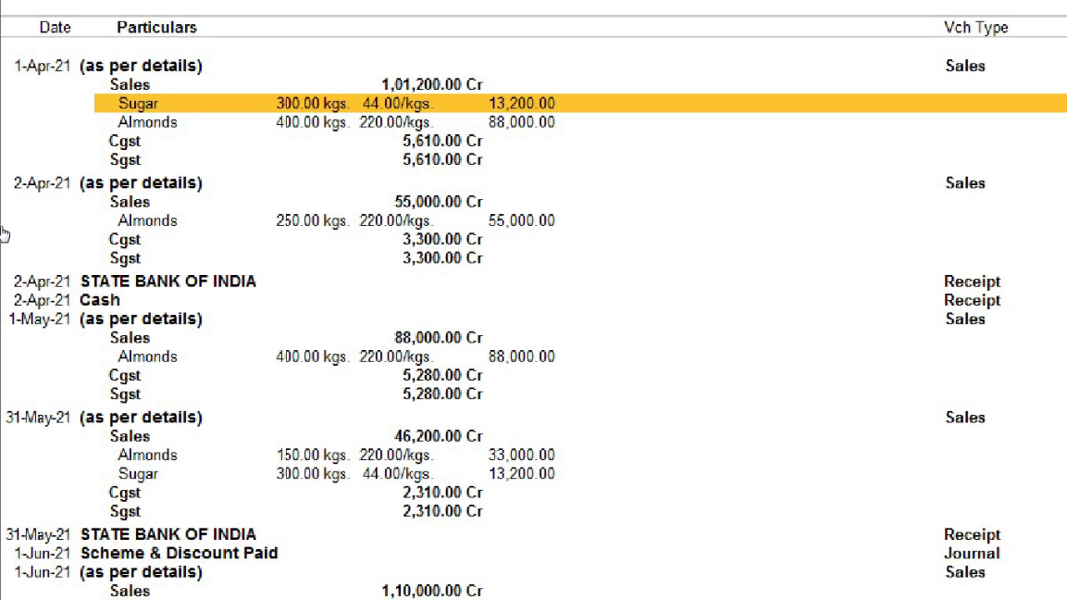
key("Down")
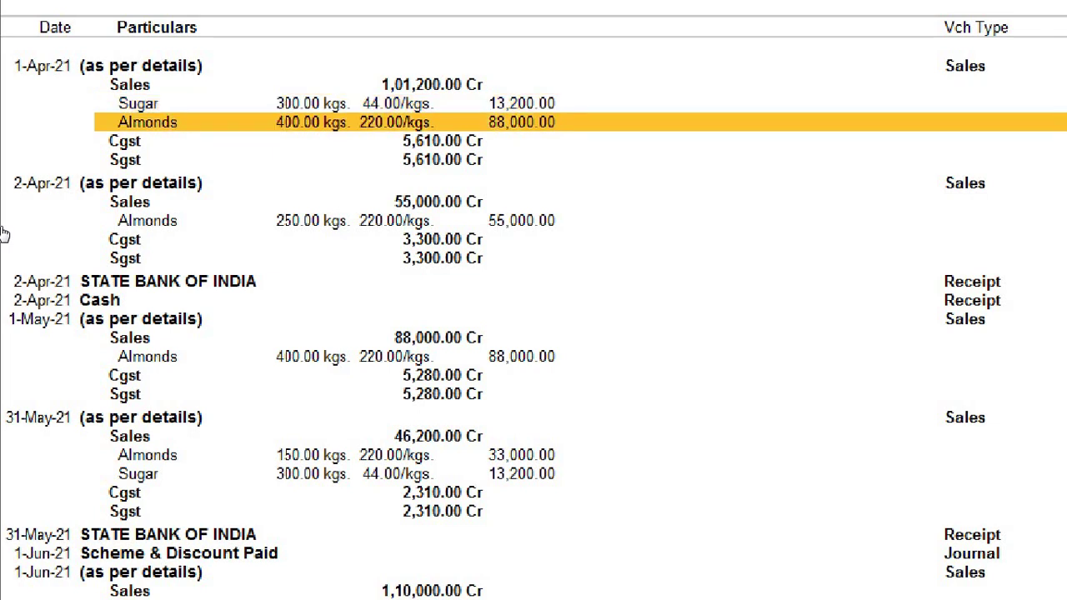
key("Down")
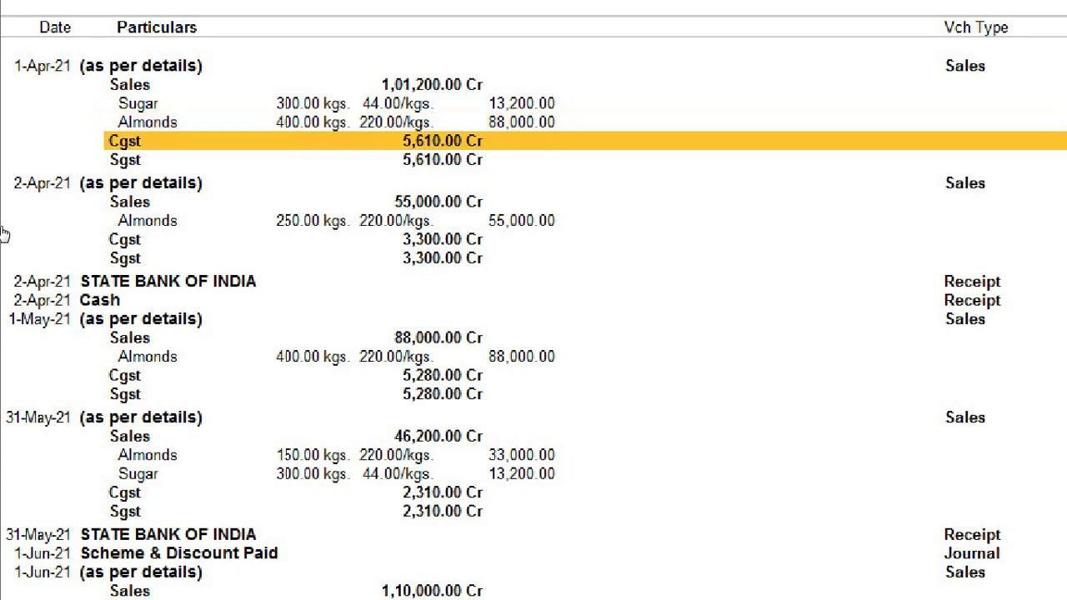
key("Down")
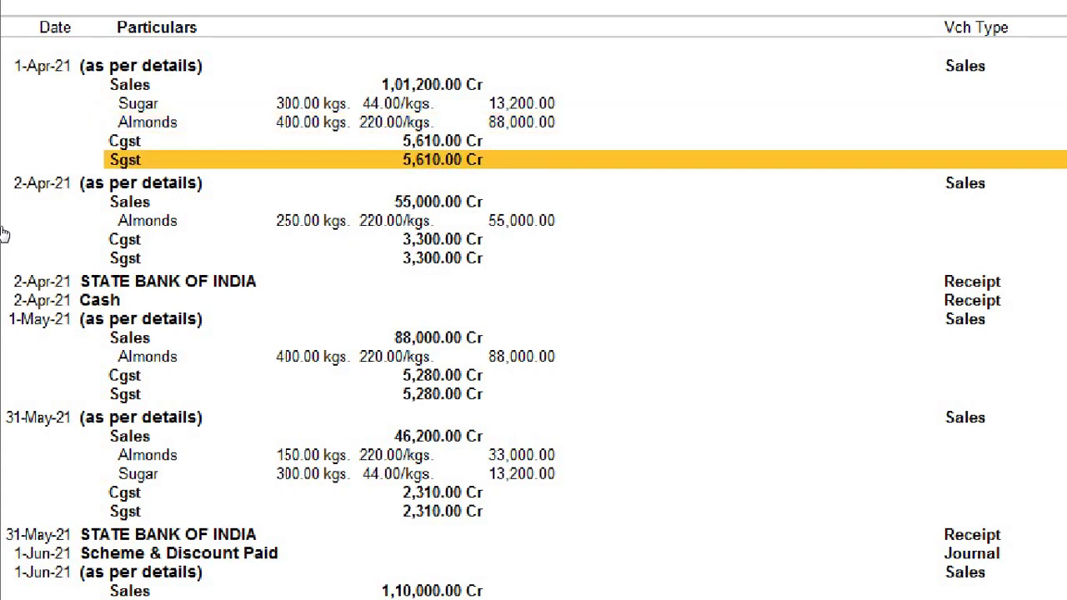
key("Up")
key("Up")
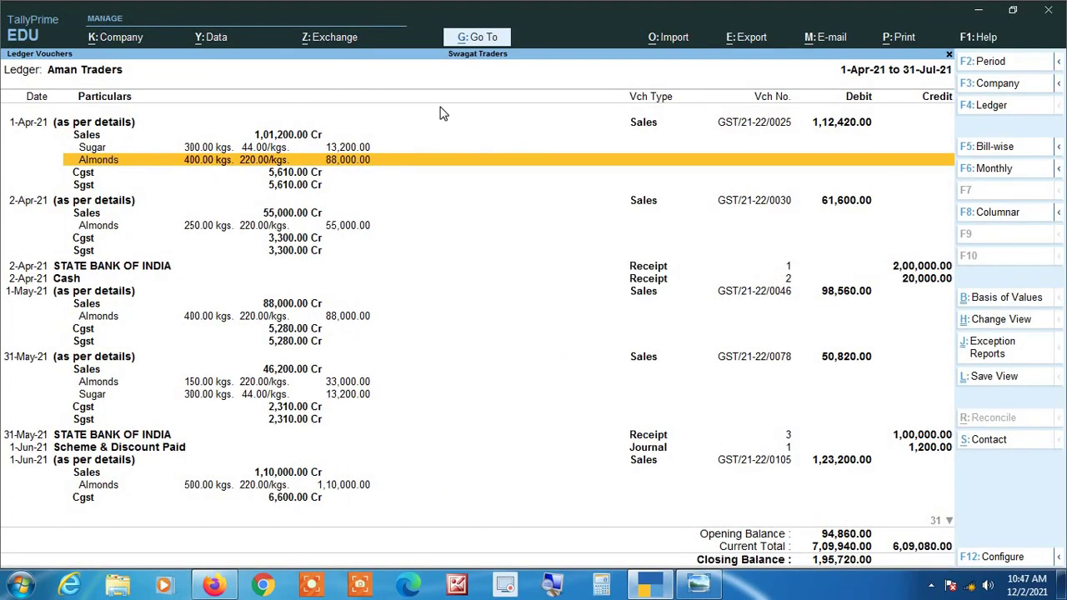
- Preview the detailed ledger account printout with inventory details at enlarged size, and return to the ledger vouchers
key("alt+p")
key("Return")
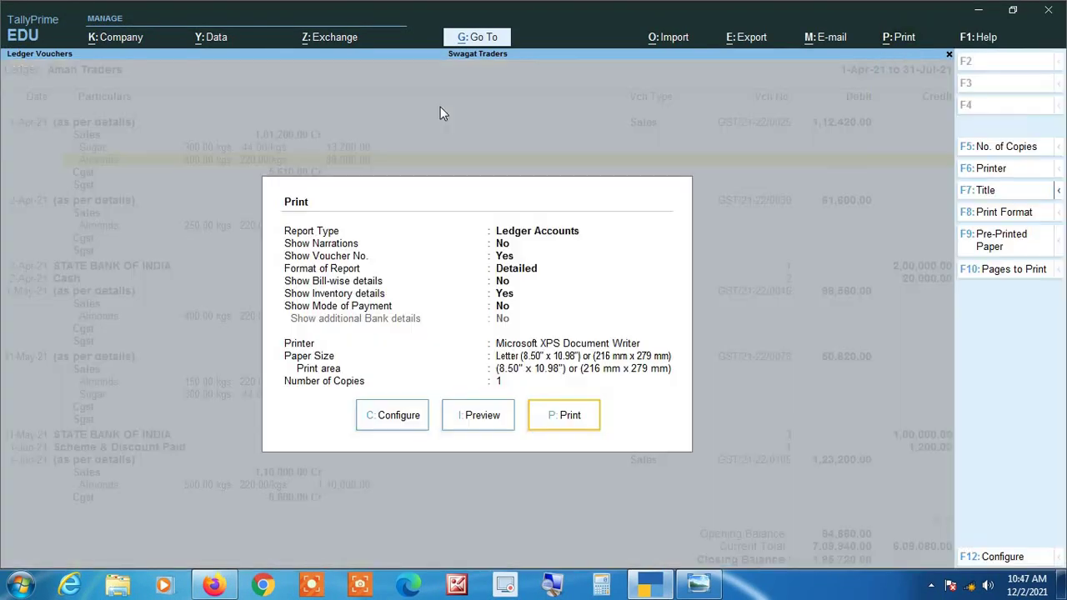
key("i")
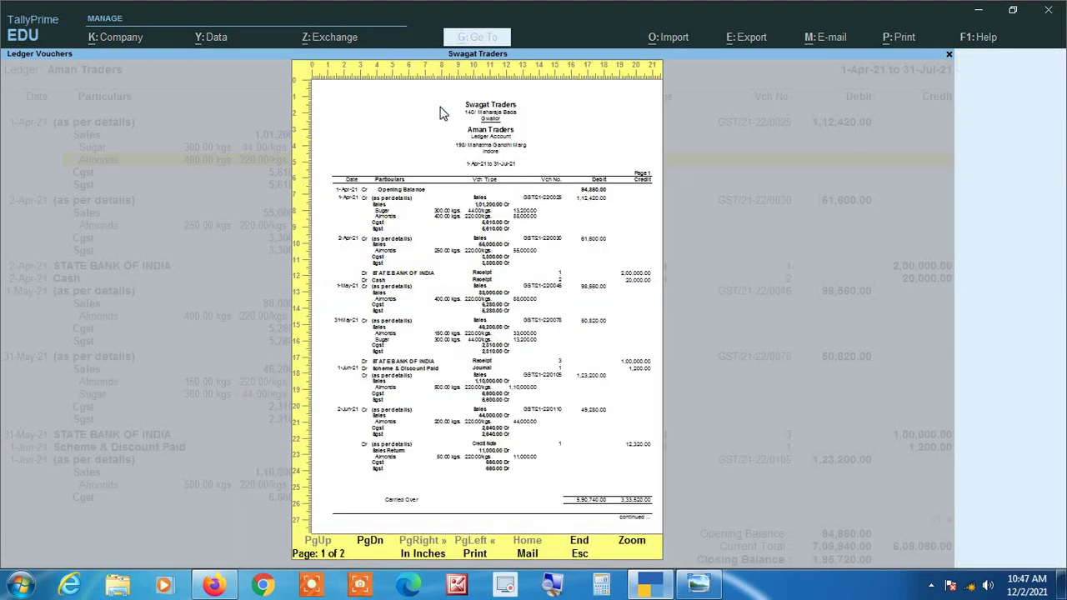
key("alt+z")
scroll(473, 197, "down", 5)
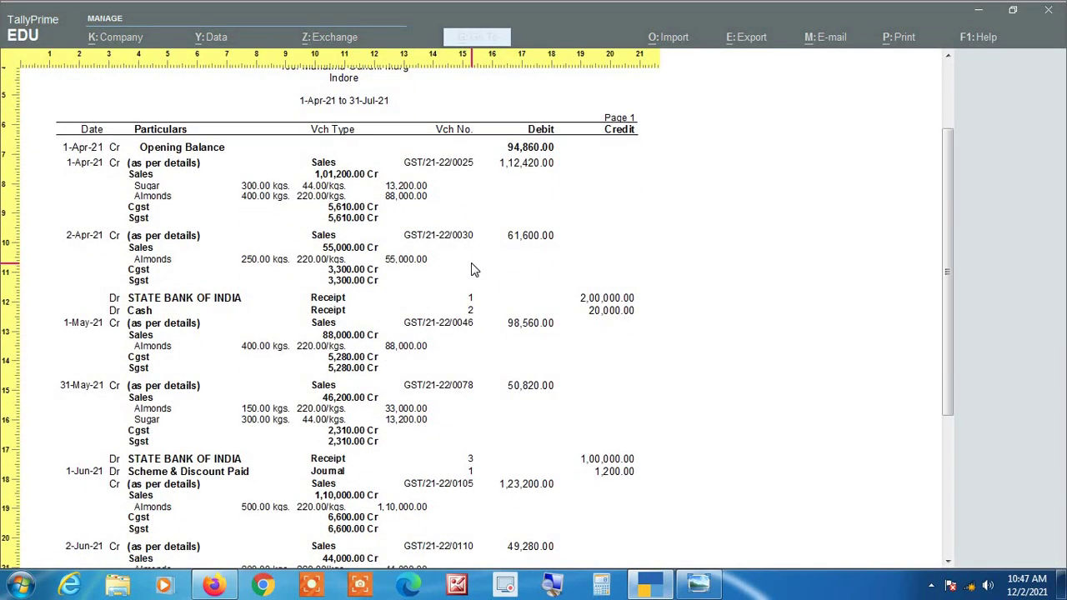
key("alt+z")
key("Escape")
key("Escape")
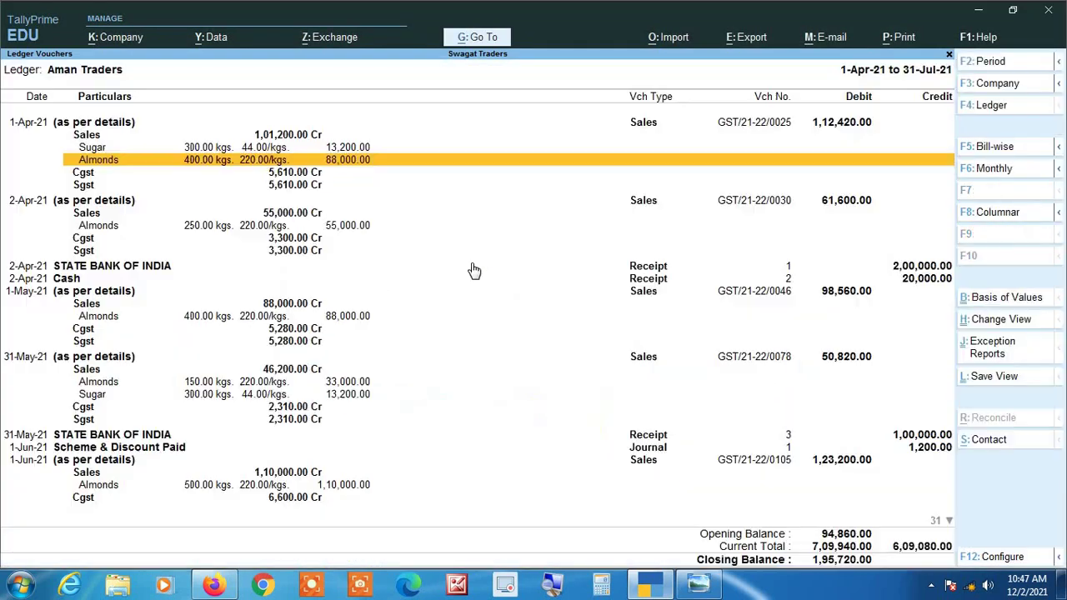
- Switch the ledger vouchers to condensed format and configure the report to hide inventory details
key("alt+F5")
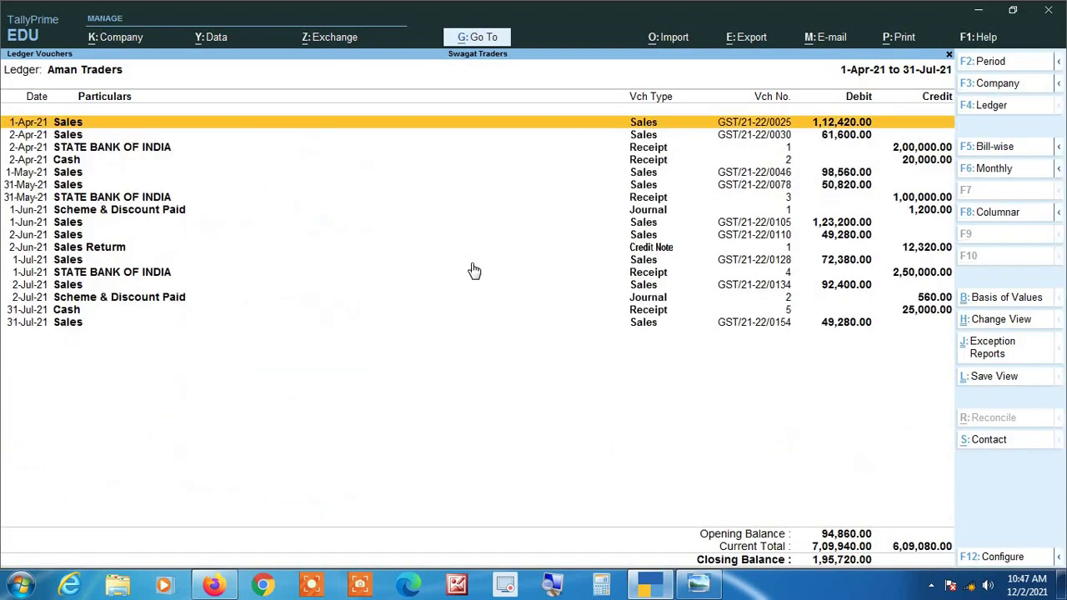
key("F12")
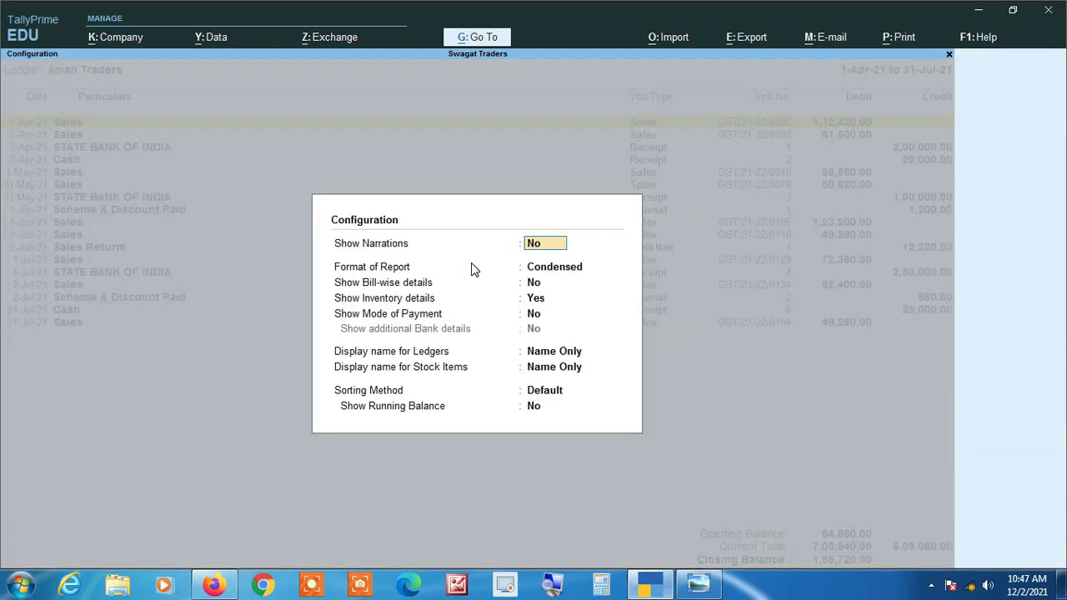
key("Return")
key("Return")
key("Return")
type("n")
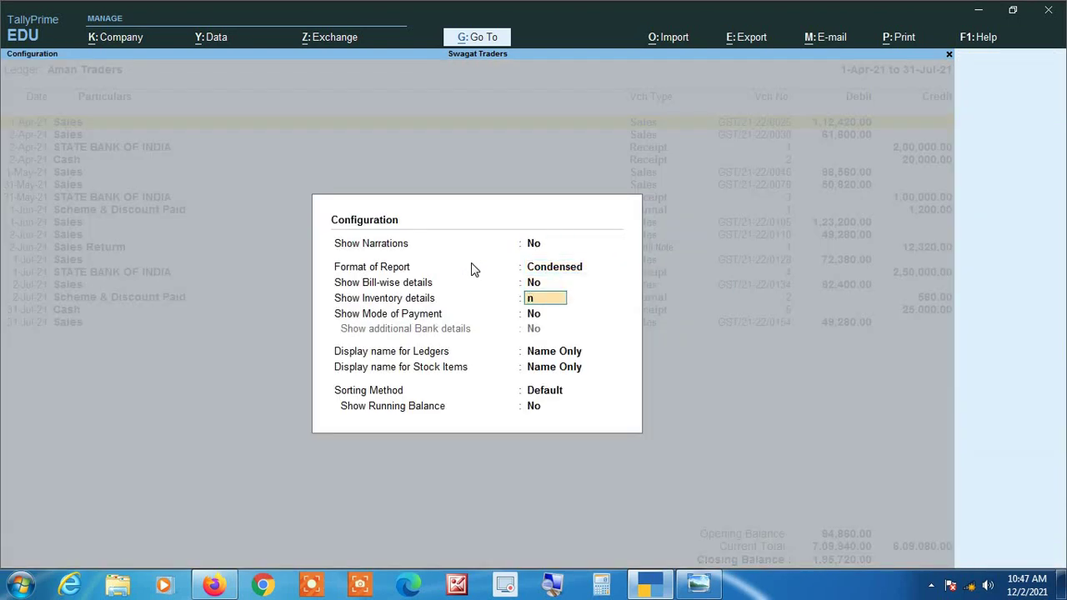
key("Return")
key("ctrl+a")
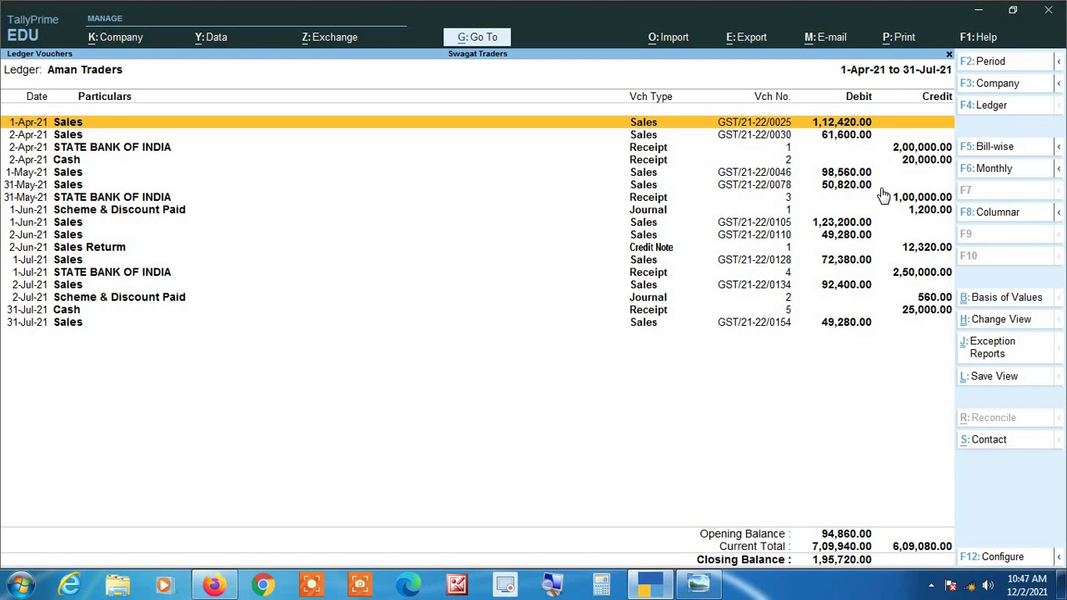
- Exclude the opening balance from the ledger vouchers through the Basis of Values settings
left_click(1007, 298)
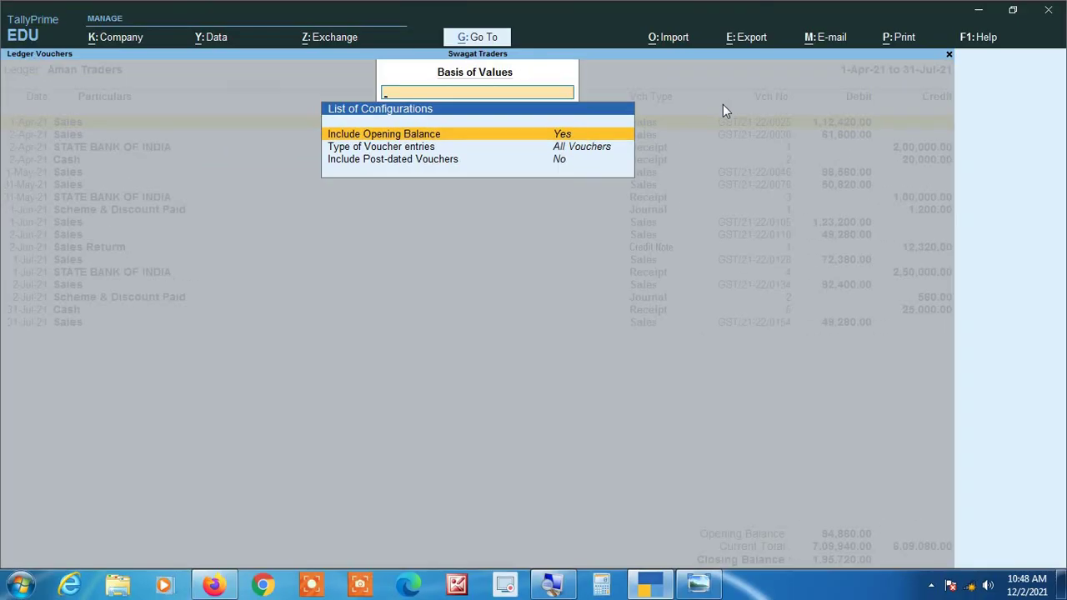
key("Escape")
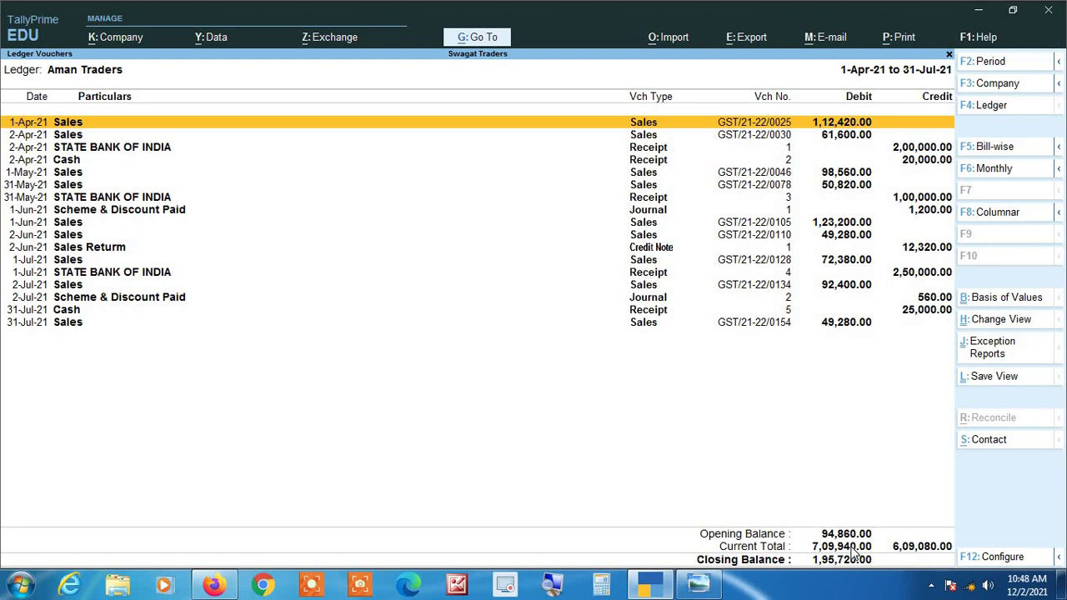
left_click(1000, 300)
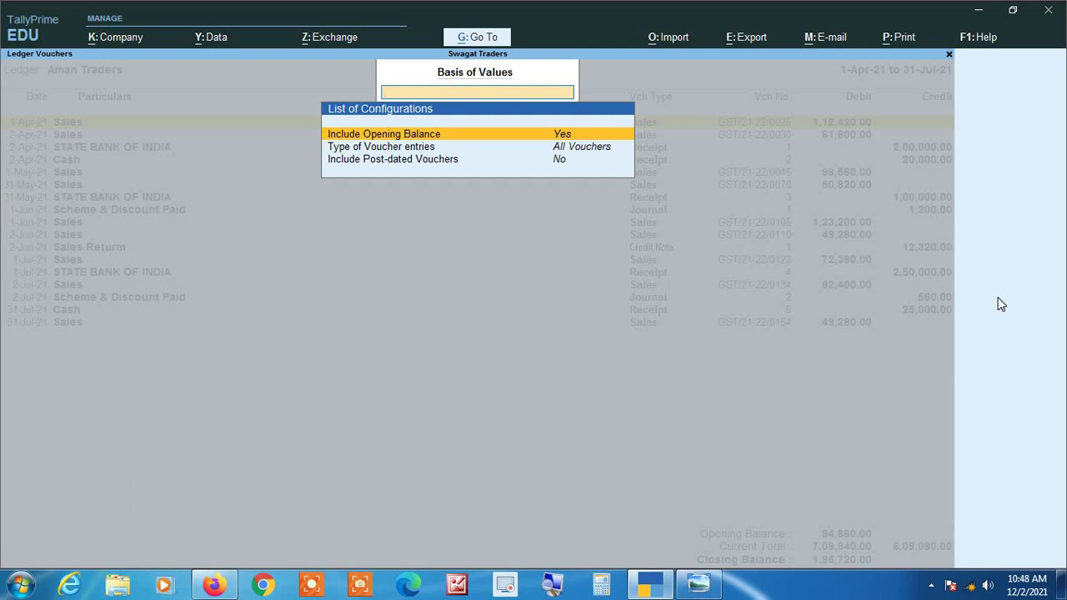
key("Return")
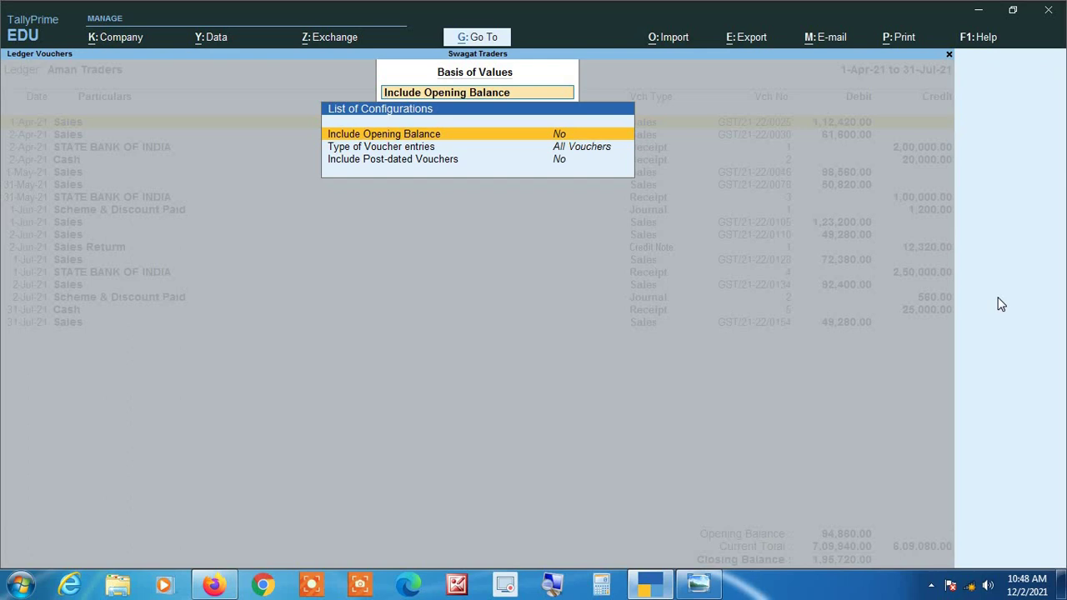
key("Escape")
key("Escape")
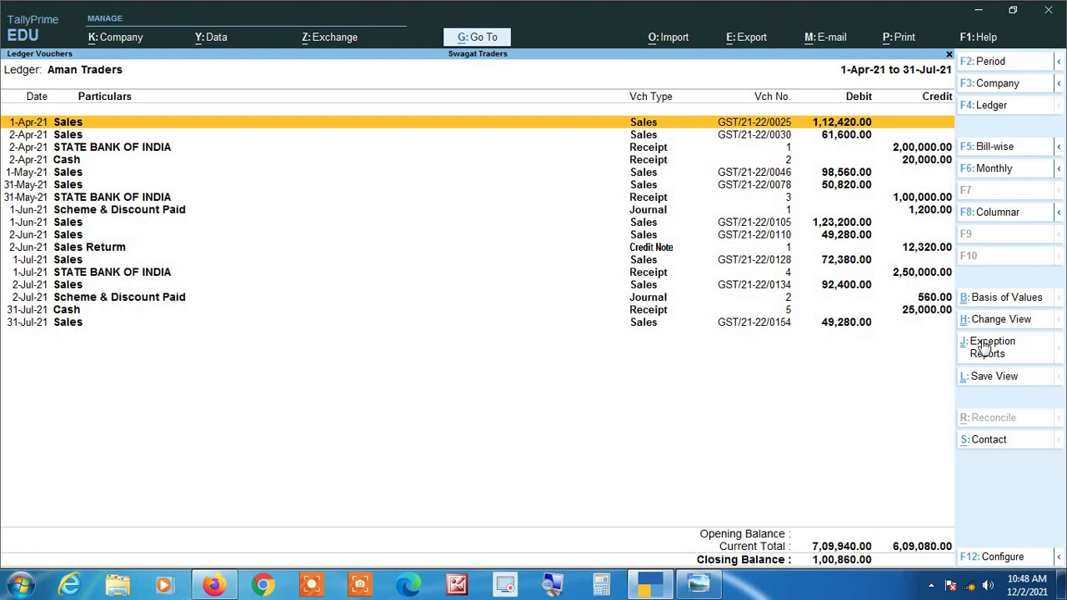
- Include the opening balance again and limit the type of voucher entries to Credit Entries Only
left_click(1003, 302)
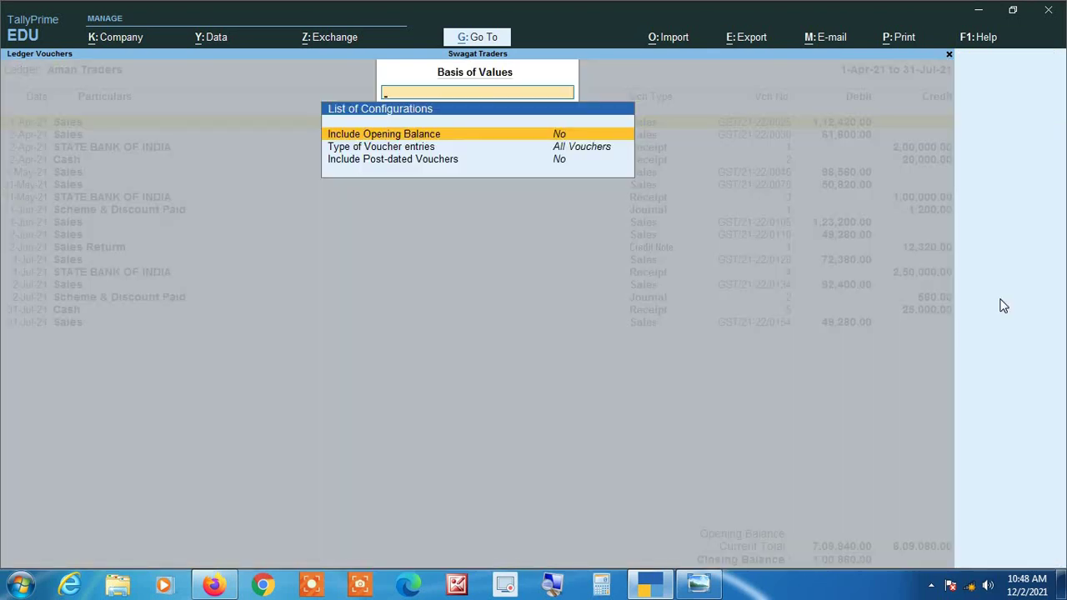
key("Return")
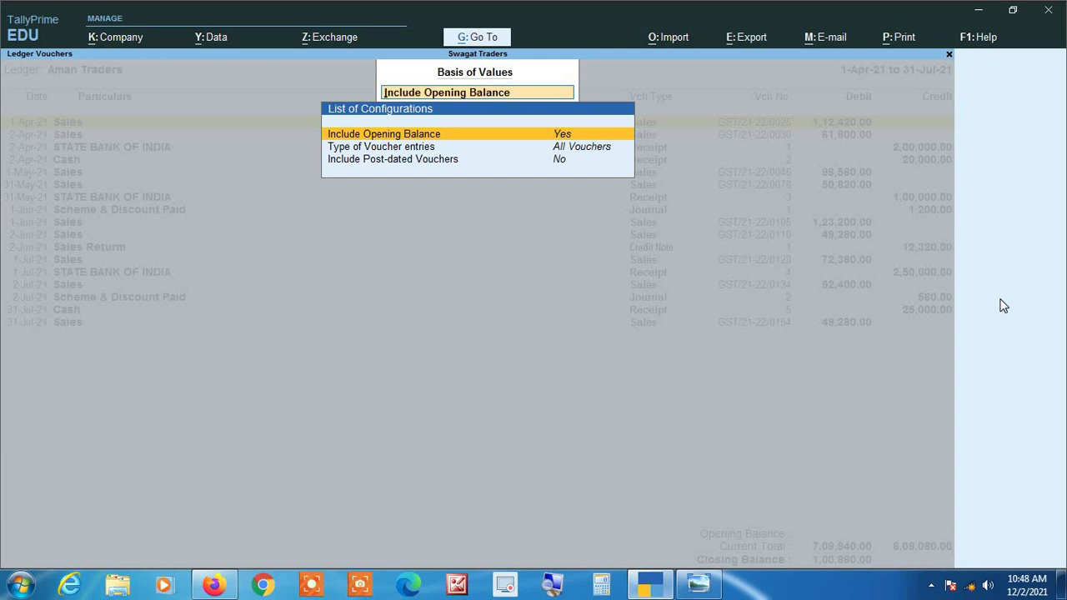
key("Down")
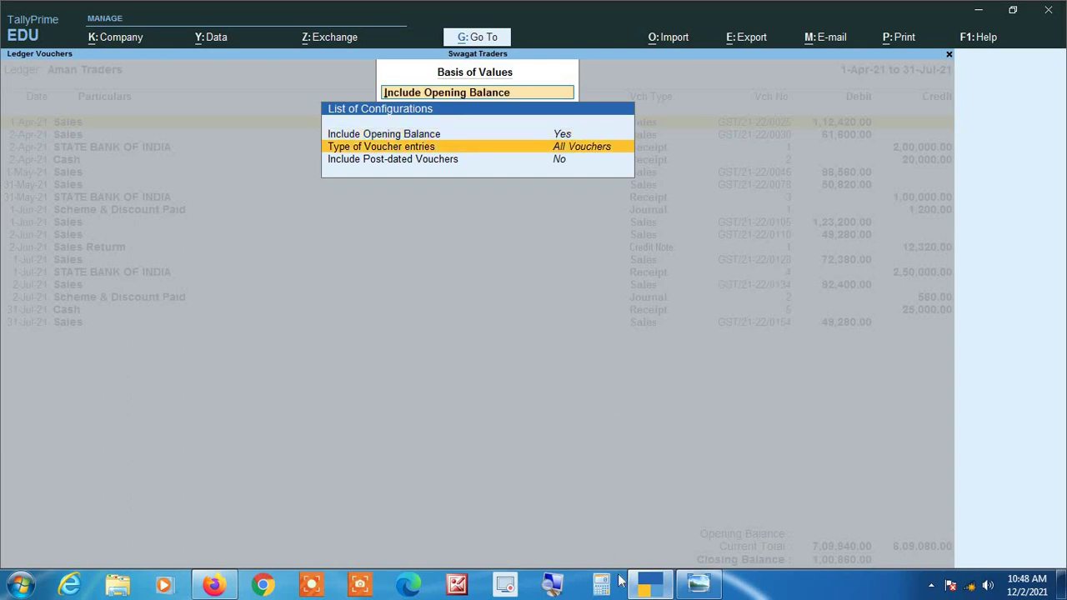
left_click(554, 586)
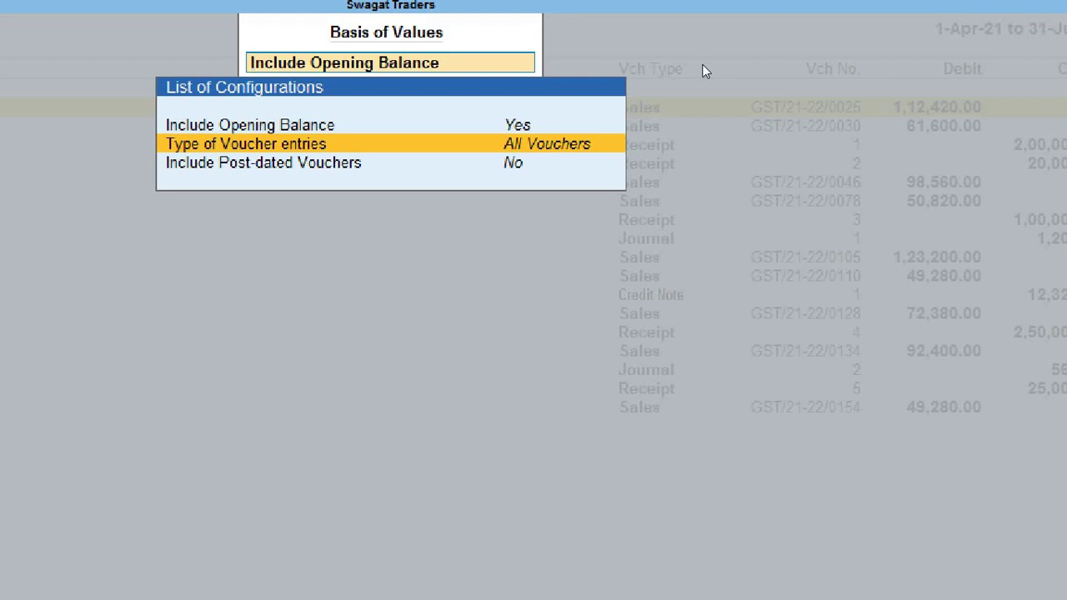
key("Return")
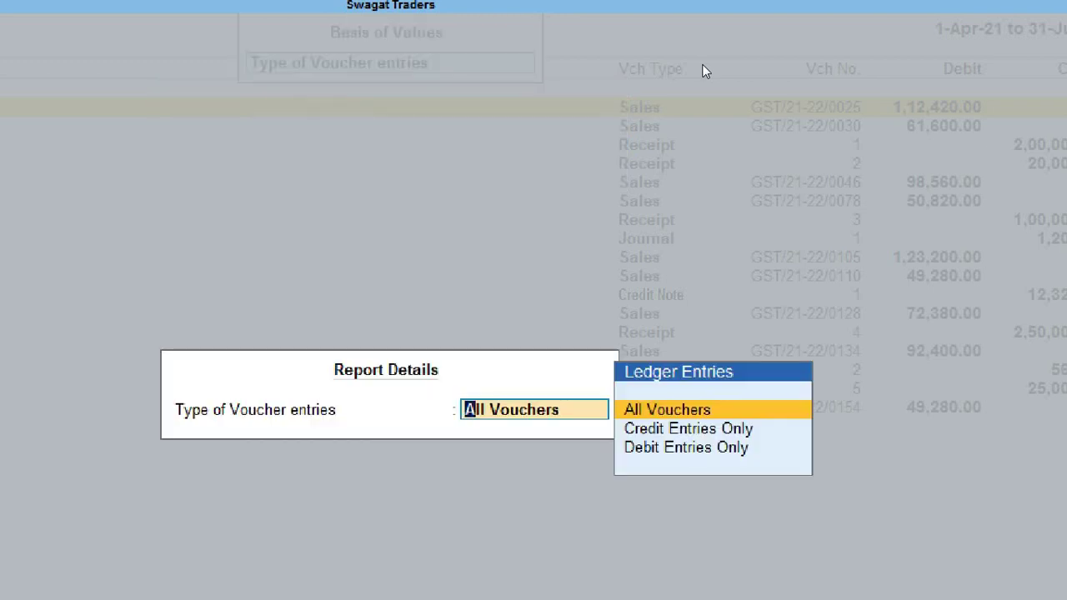
key("Return")
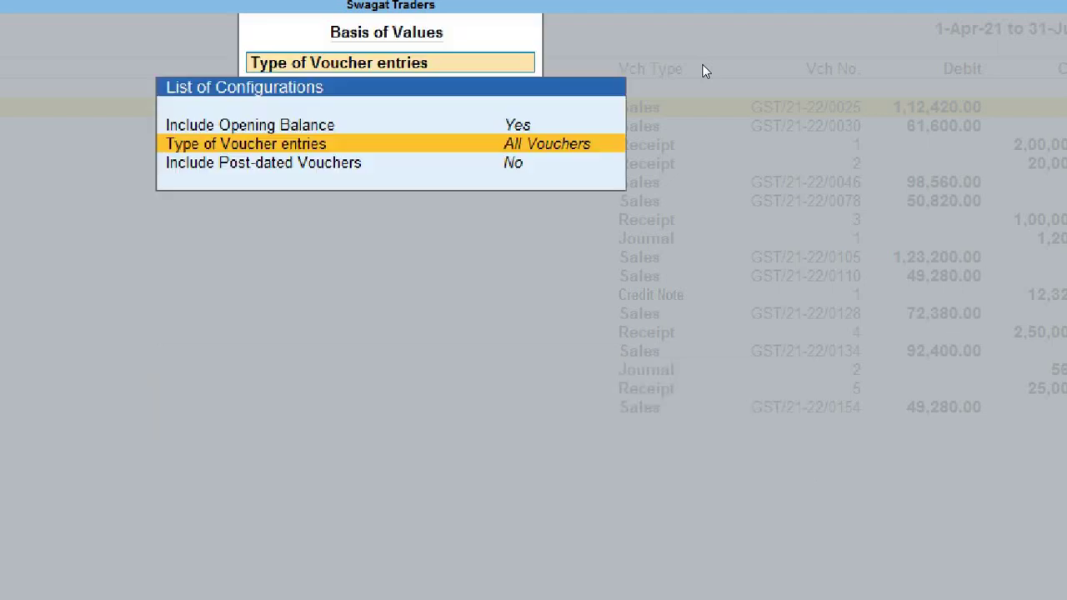
key("Return")
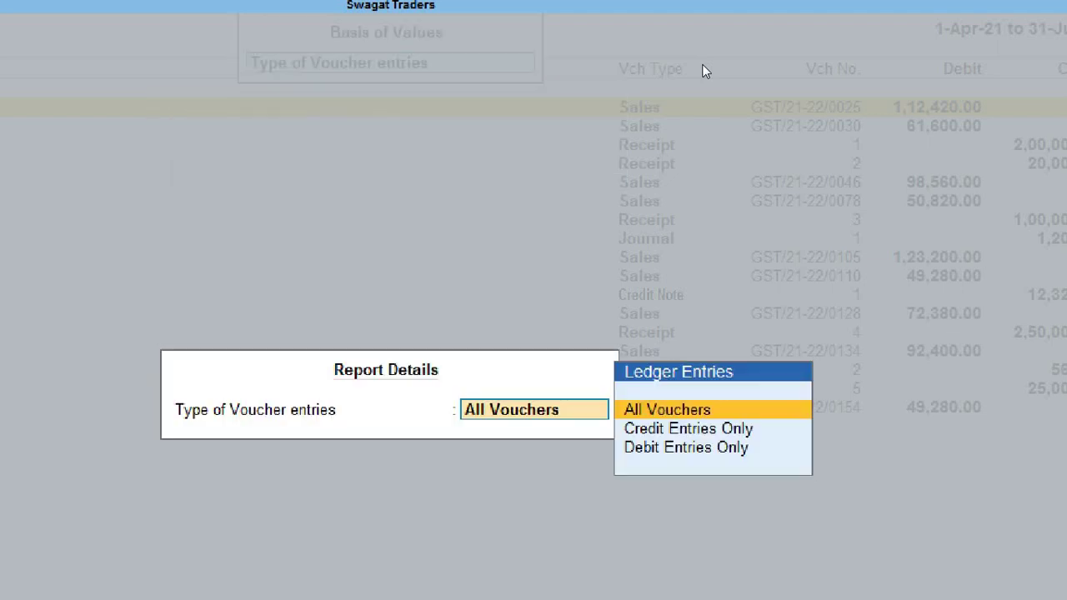
key("Down")
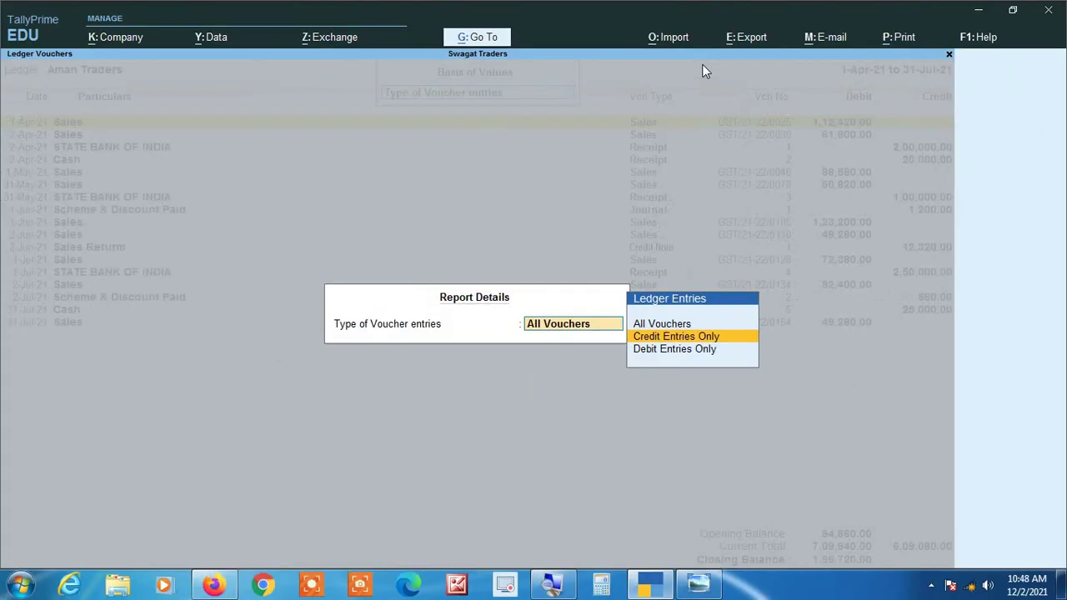
key("Return")
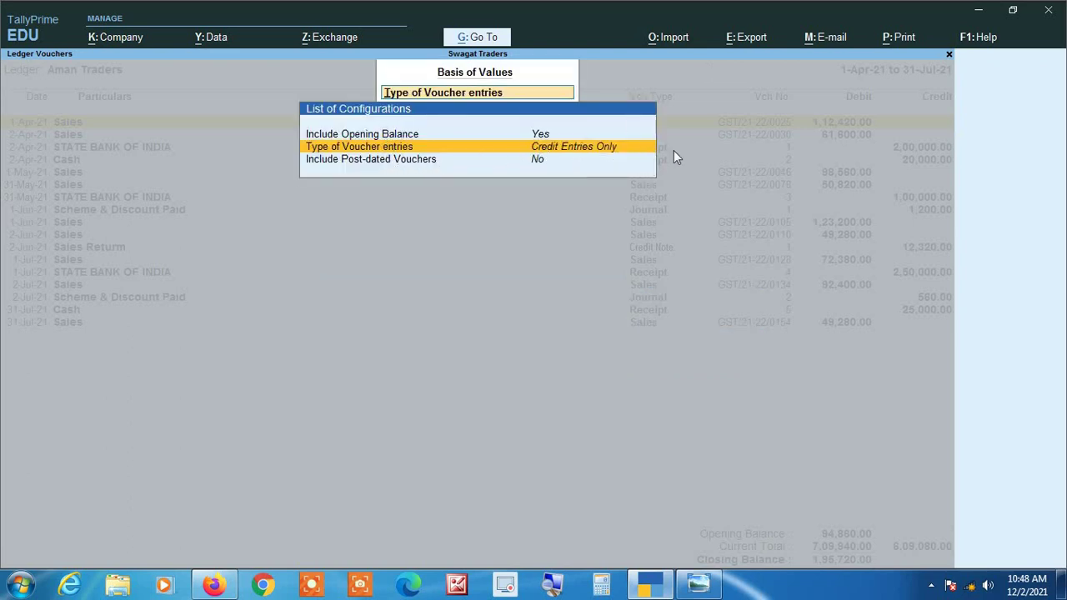
key("ctrl+a")
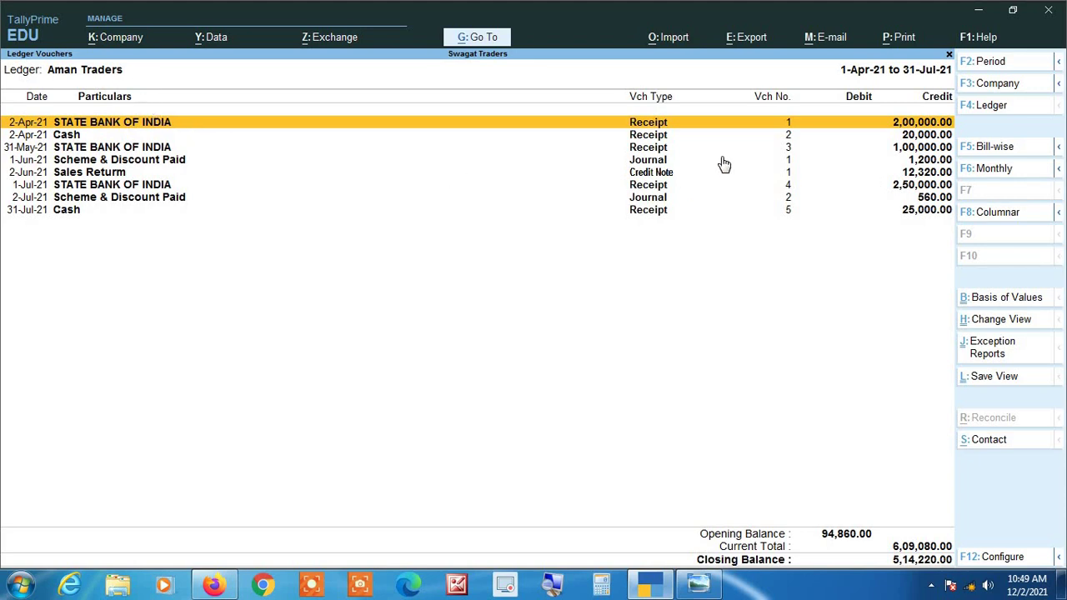
- Examine the credit-only entries of the Aman Traders ledger, from the first receipt through the July vouchers
key("Down")
key("Down")
key("Down")
key("Down")
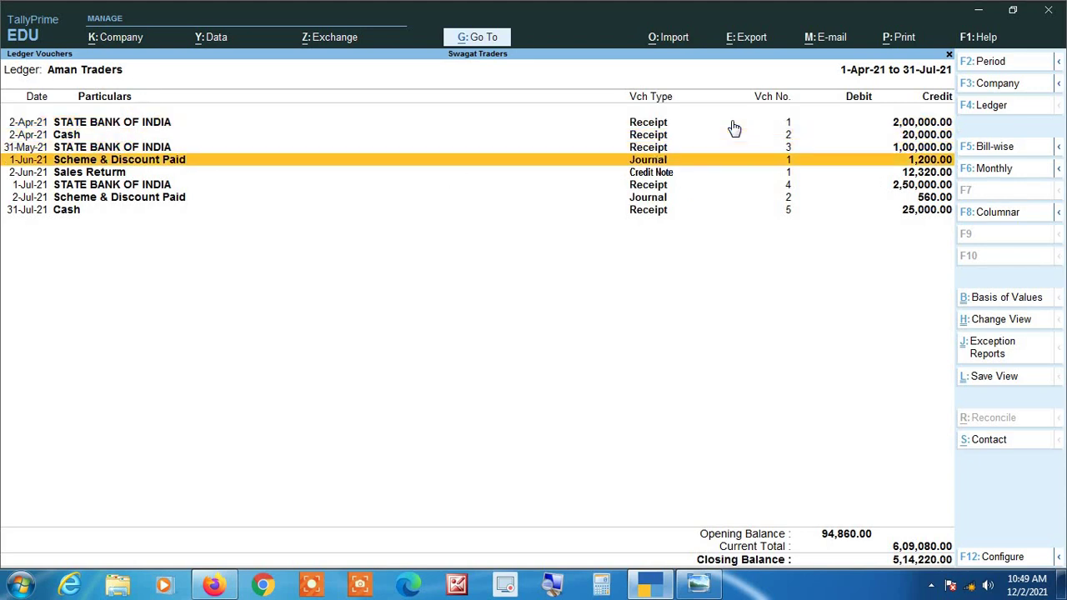
key("Down")
key("Down")
key("Down")
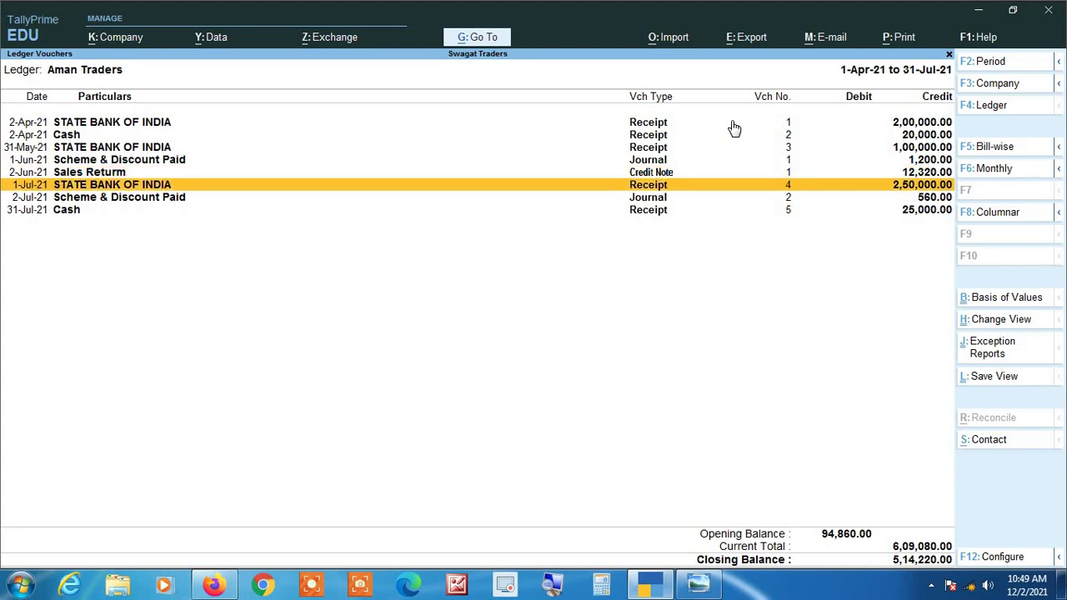
key("Up")
key("Up")
key("Up")
key("Up")
key("Up")
key("Up")
key("Up")
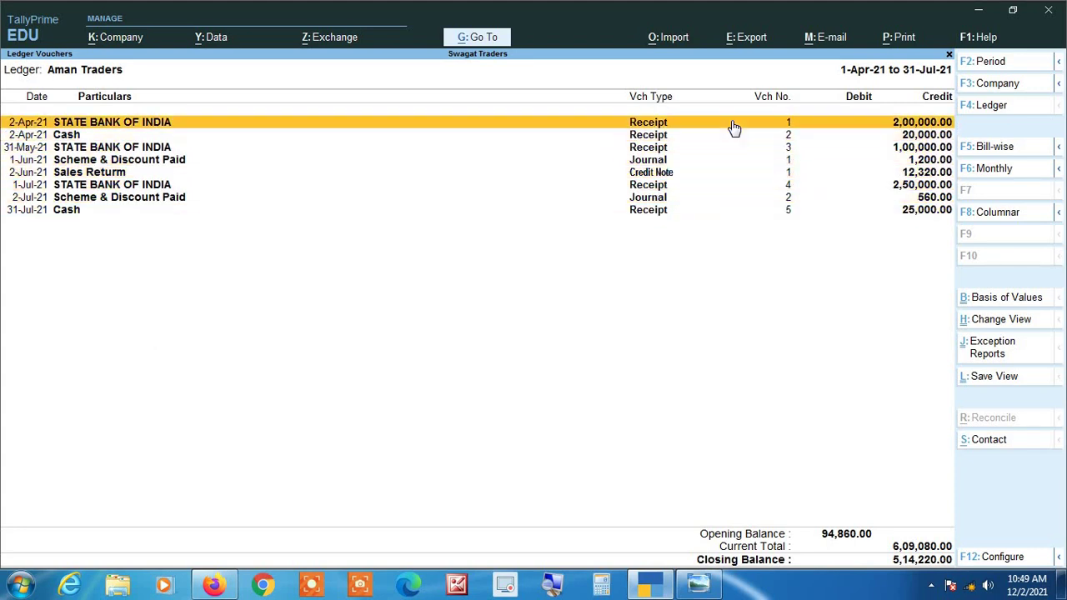
- Set the type of voucher entries to Debit Entries Only and view the listed sales vouchers
left_click(989, 305)
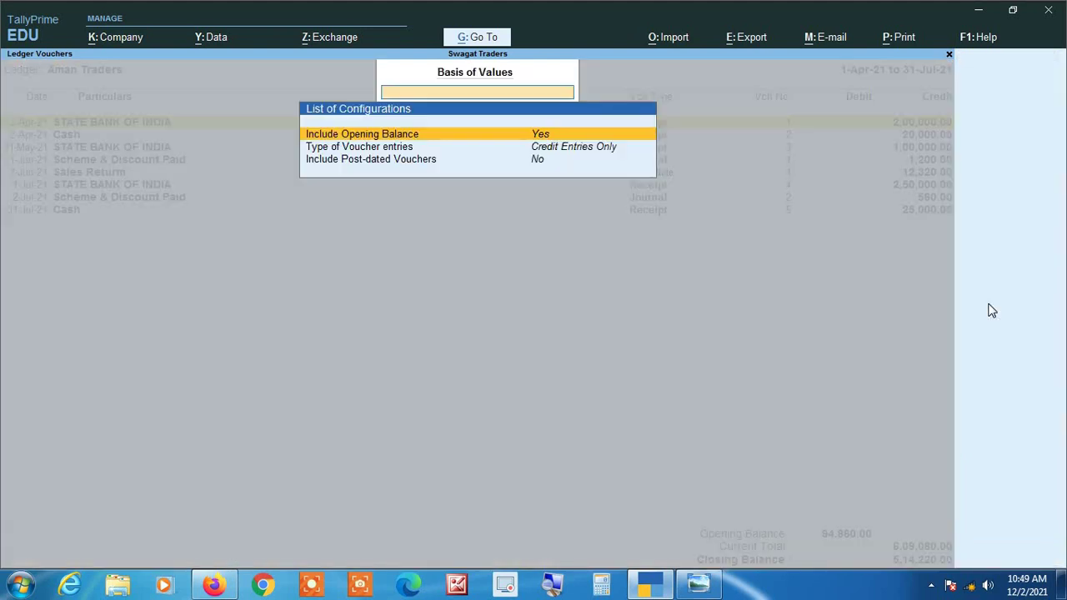
key("Down")
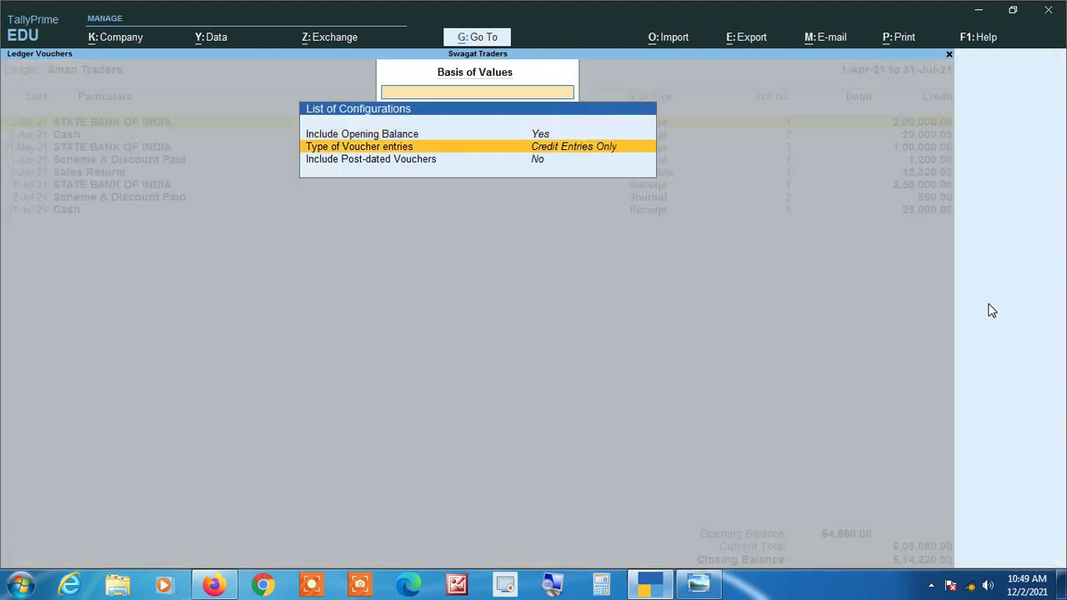
key("Return")
key("Down")
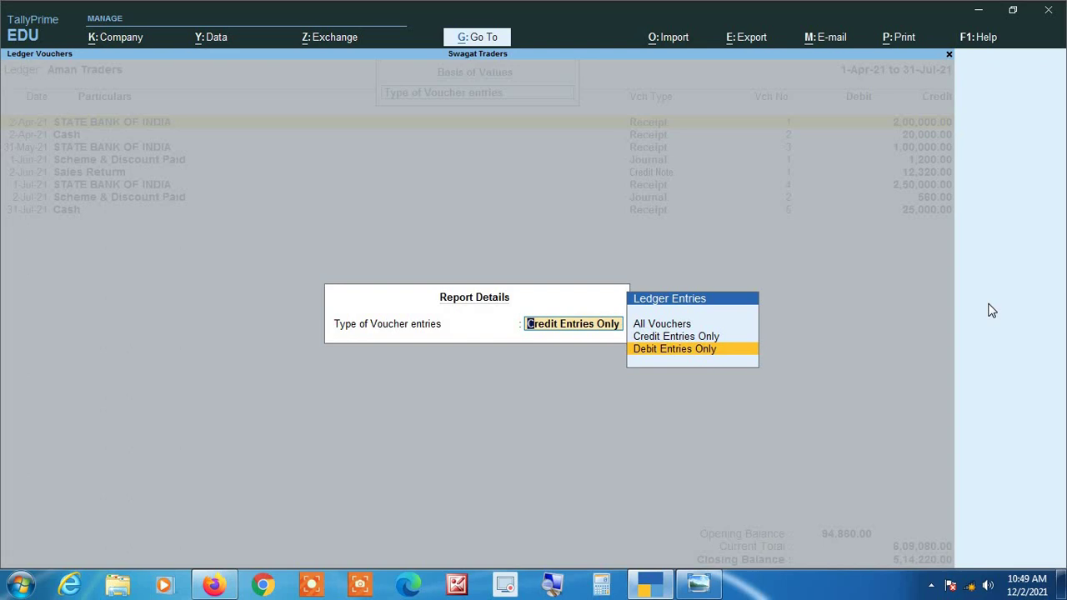
key("Return")
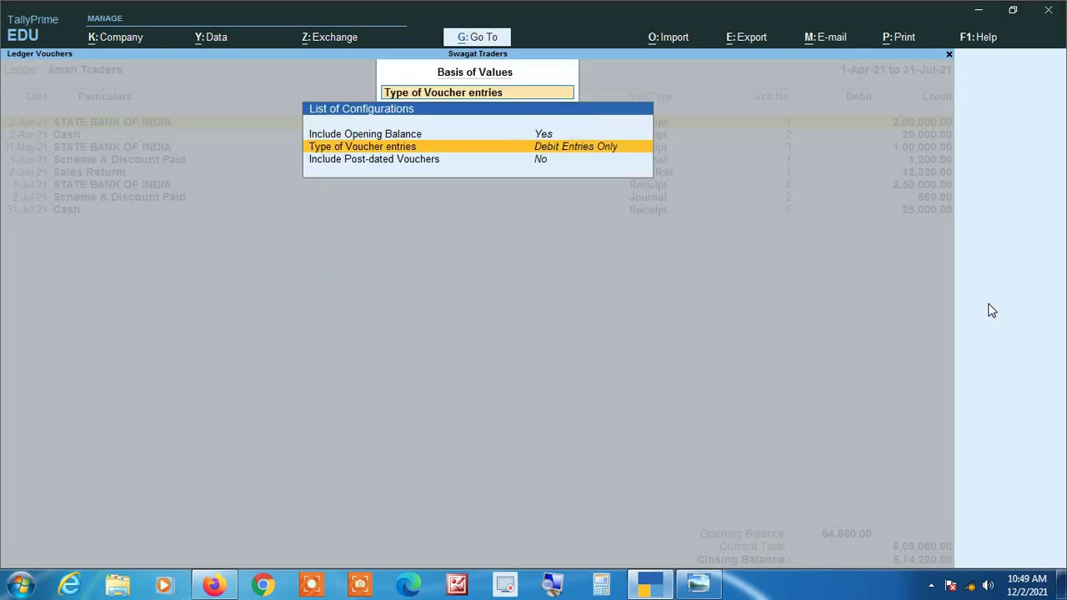
key("ctrl+a")
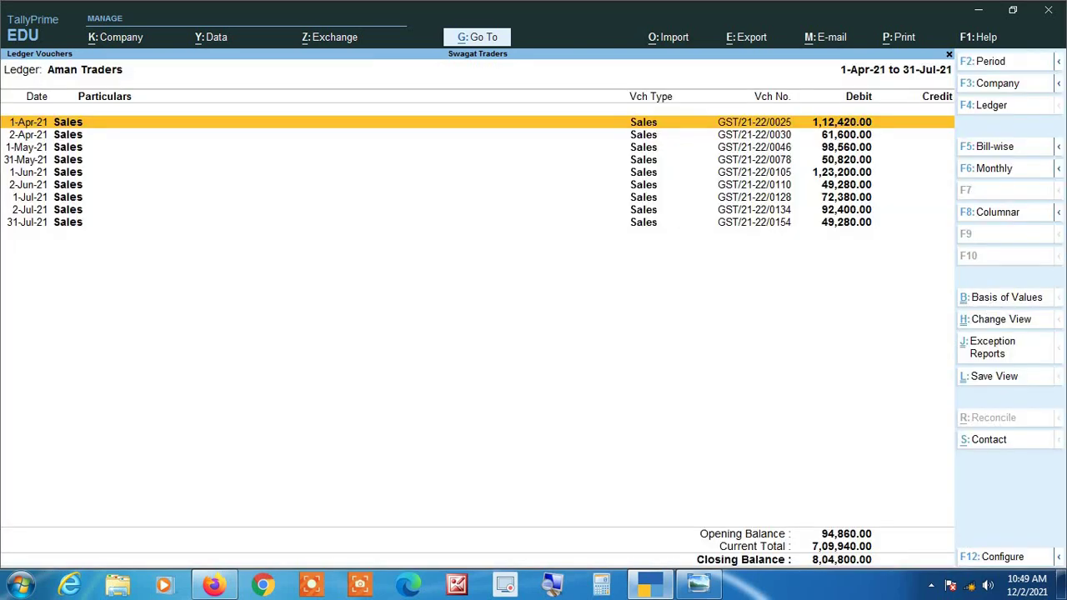
left_click(557, 588)
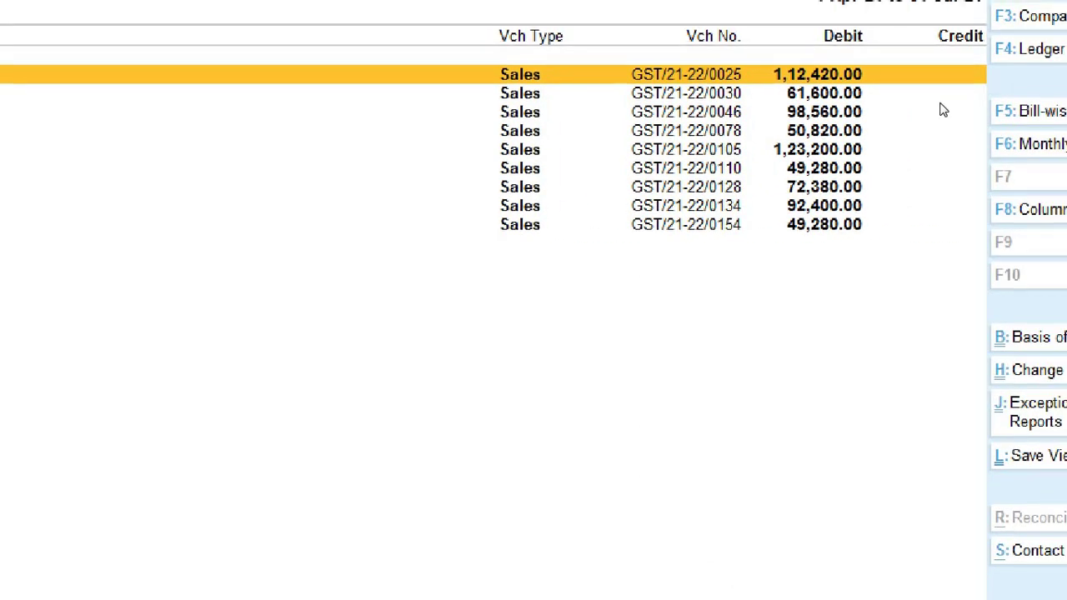
- Reopen the Aman Traders ledger for the period 1-Apr-21 to 31-Jul-21 and check its Basis of Values settings
key("F4")
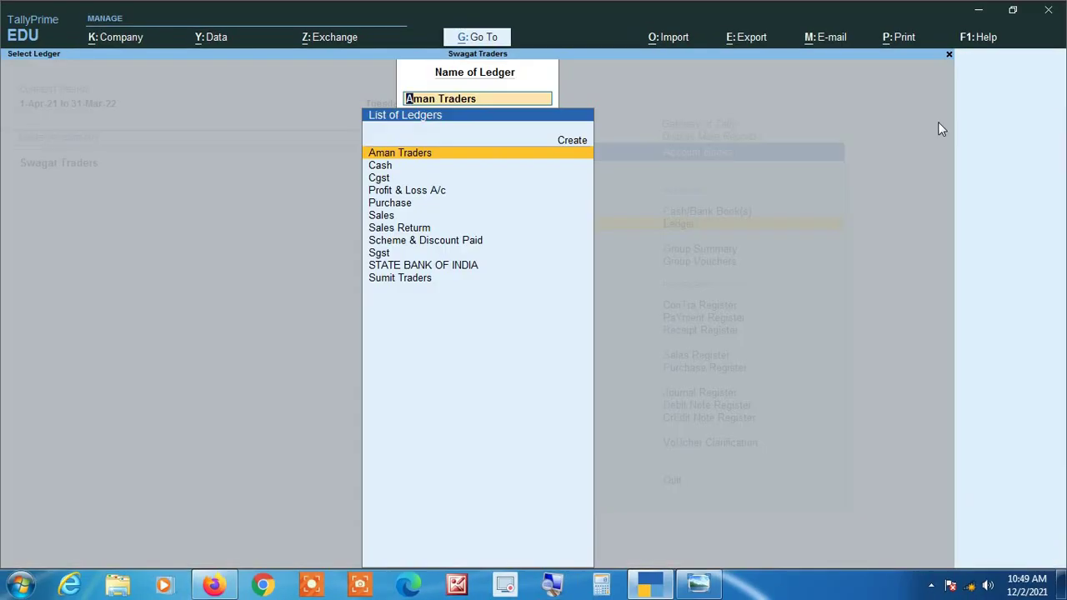
key("Return")
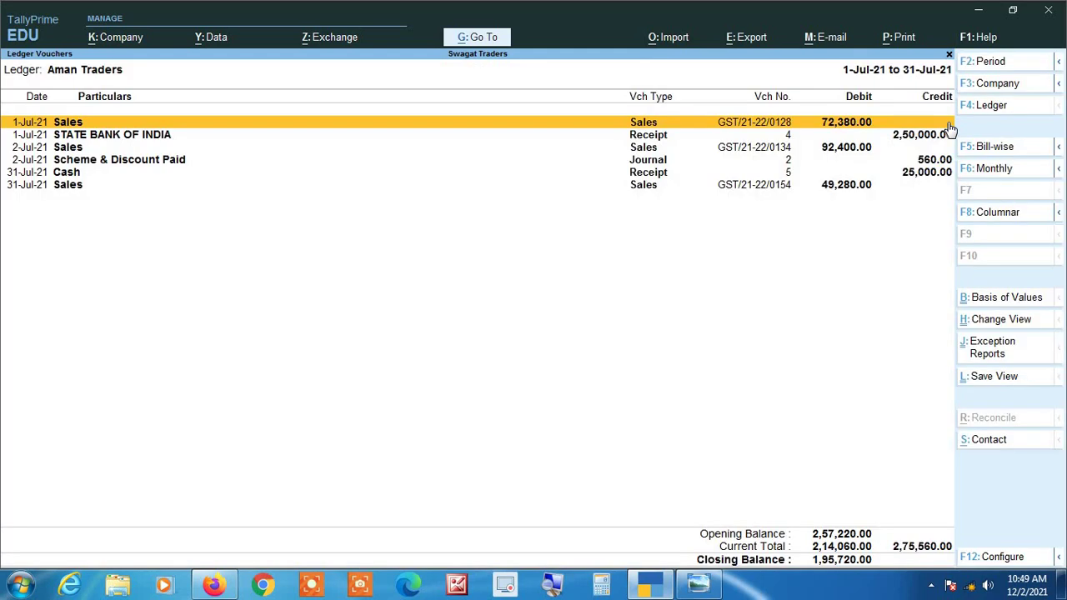
key("alt+F2")
type("1-4")
key("Return")
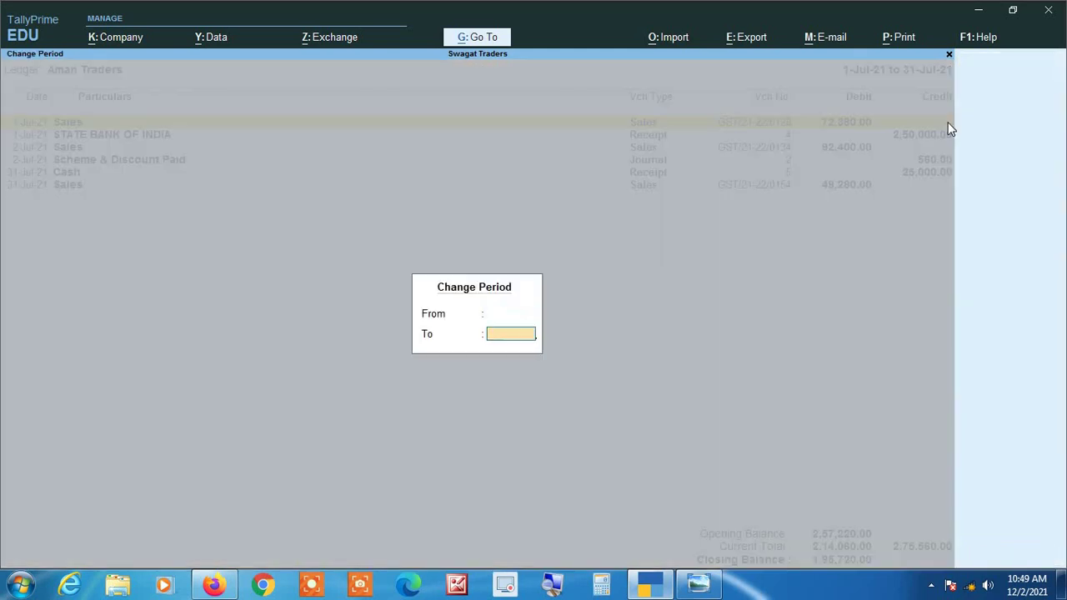
key("Return")
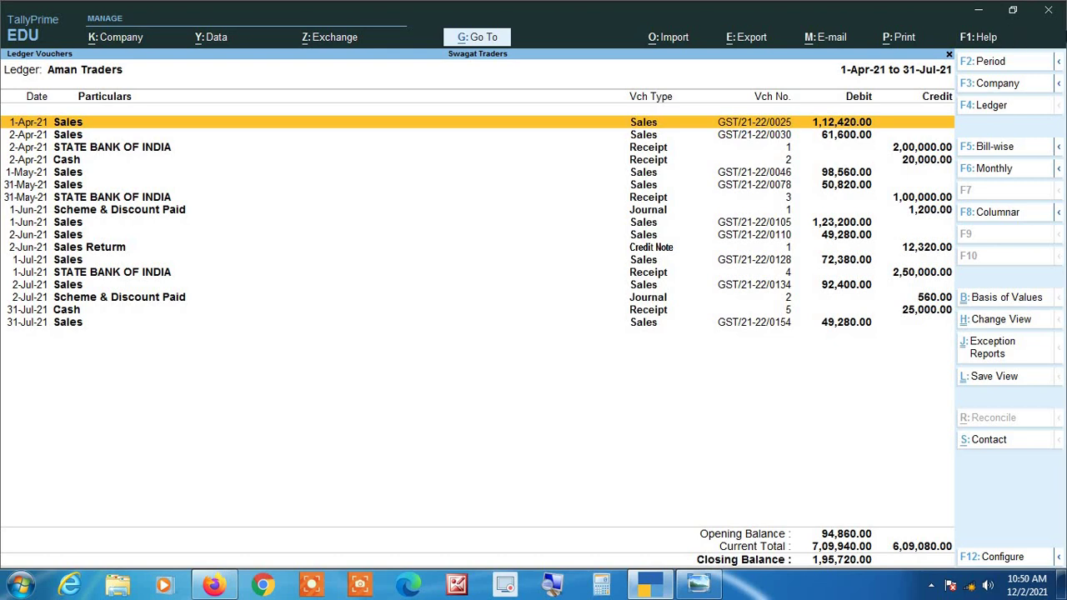
left_click(1025, 305)
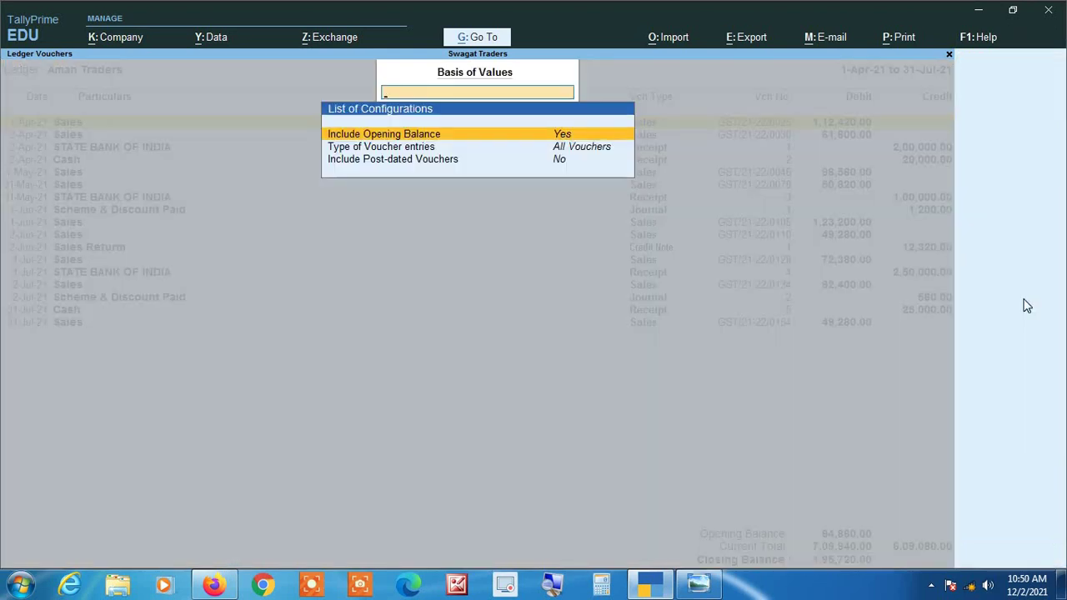
key("Escape")
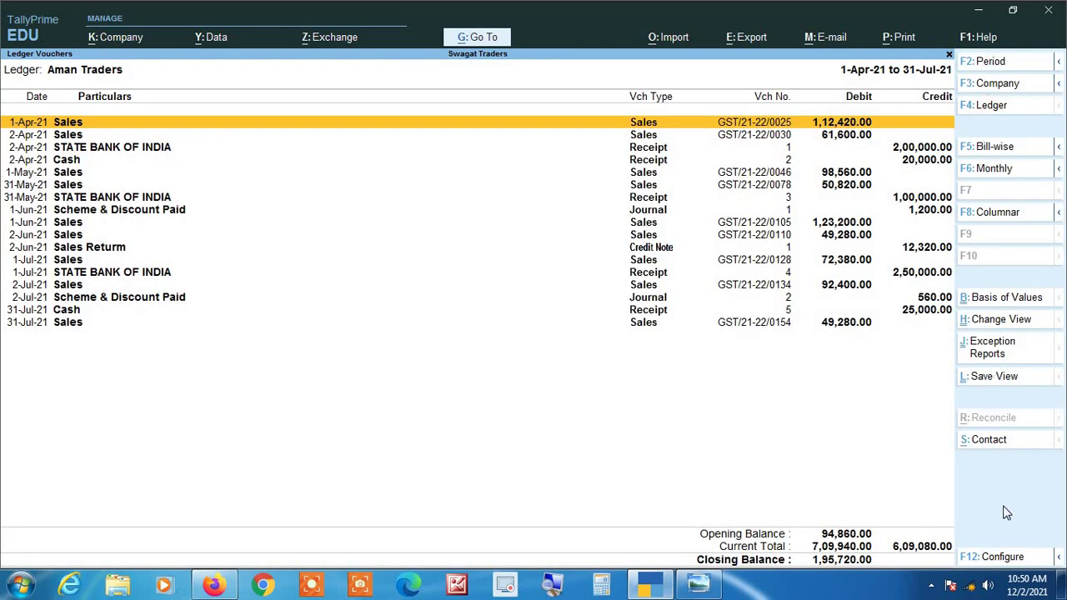
- Configure the ledger vouchers report to show the running balance and view the balance column
left_click(1003, 556)
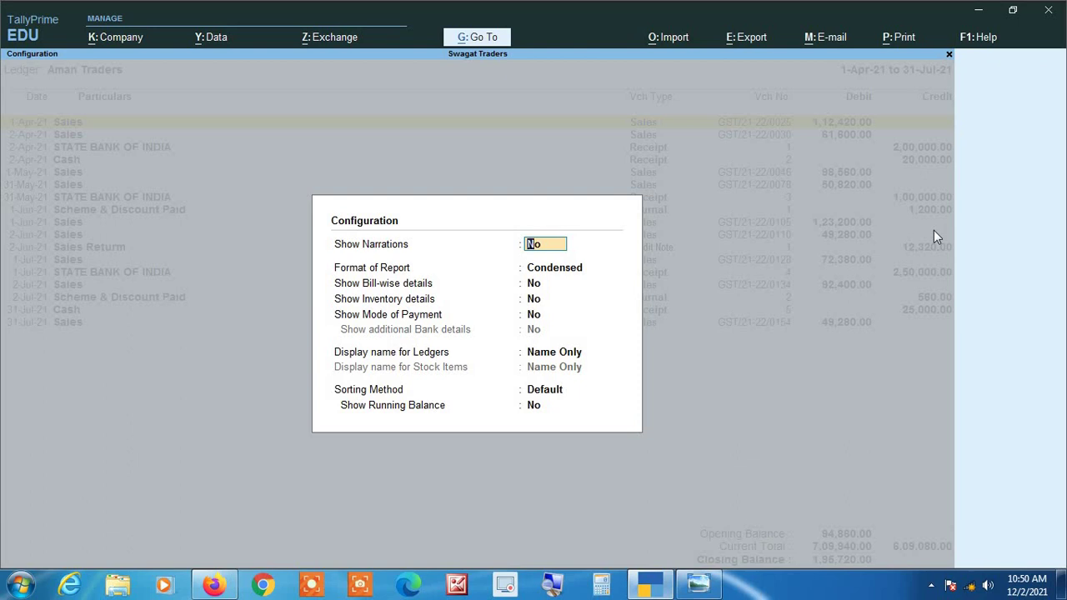
key("Return")
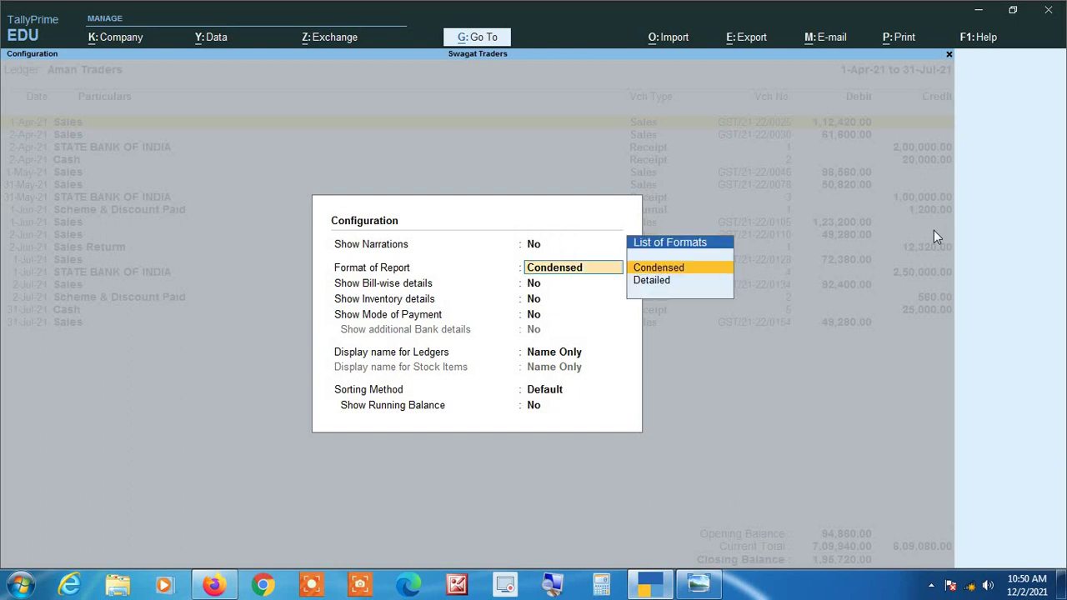
key("Return")
key("Return")
key("Return")
key("Return")
key("Return")
key("Return")
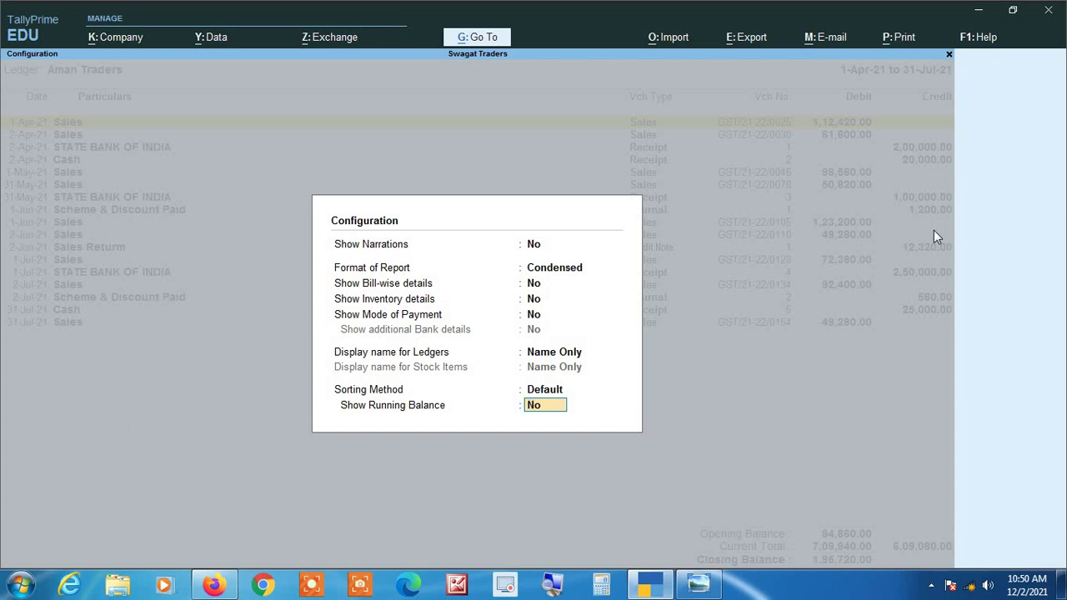
type("yes")
key("Return")
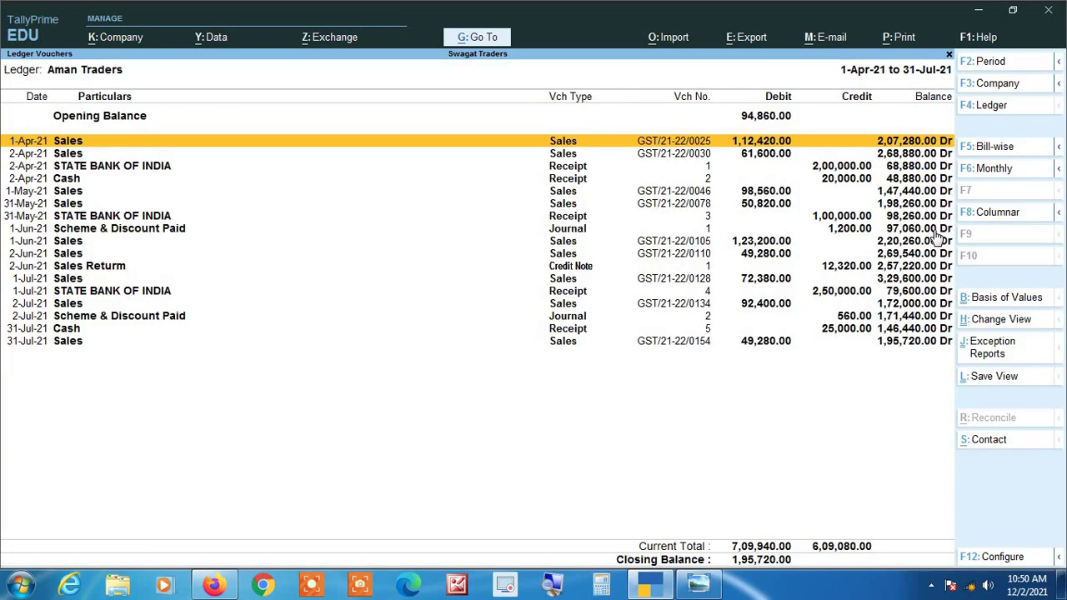
left_click(551, 590)
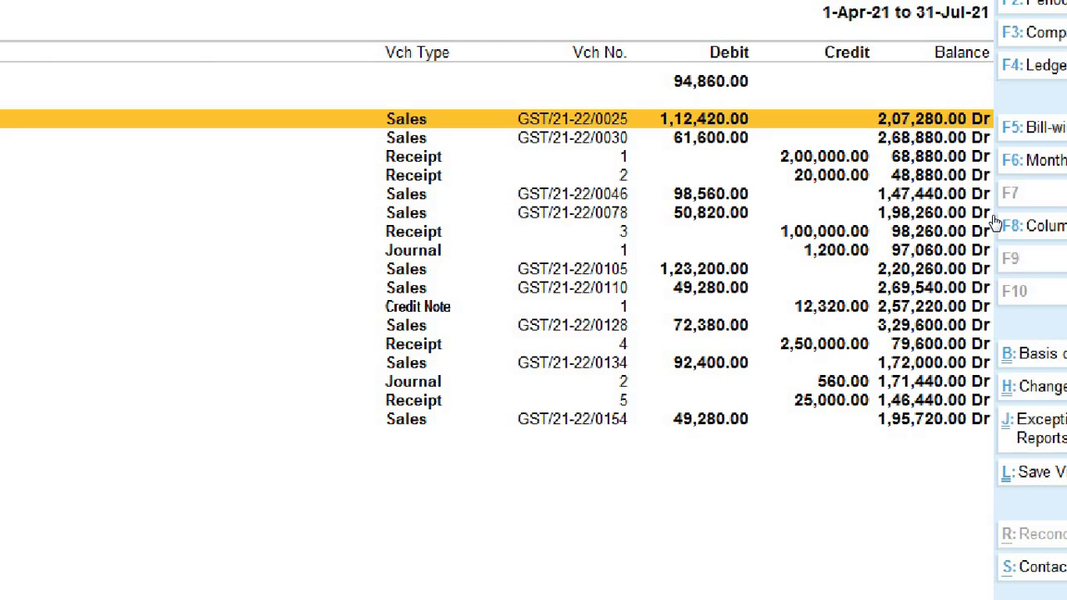
- Check the running balances of the first April vouchers, and preview the Aman Traders ledger printout with its balance column before returning to the report
key("Down")
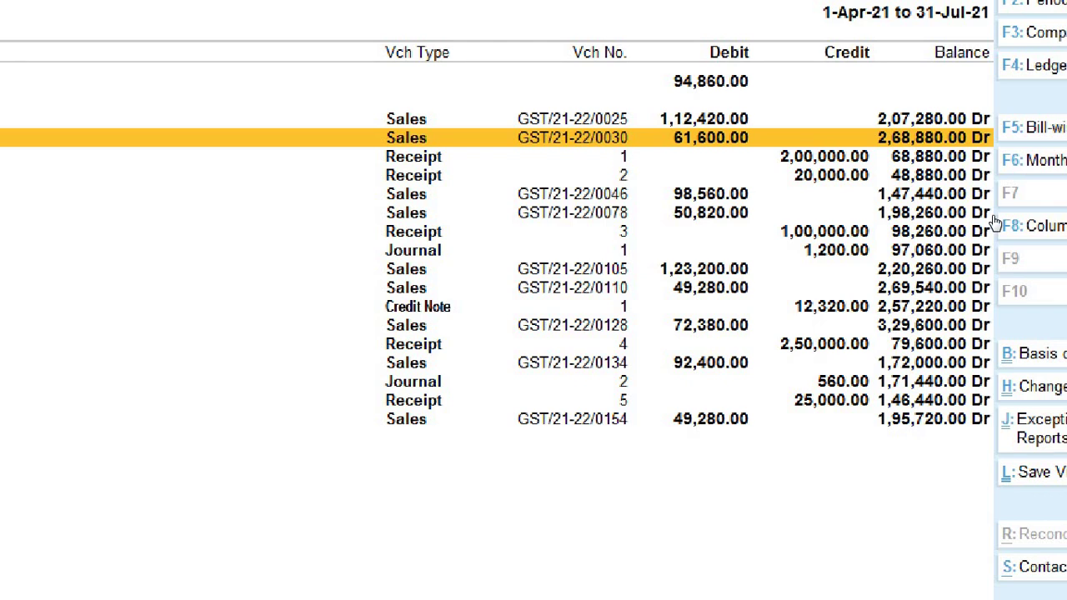
key("Down")
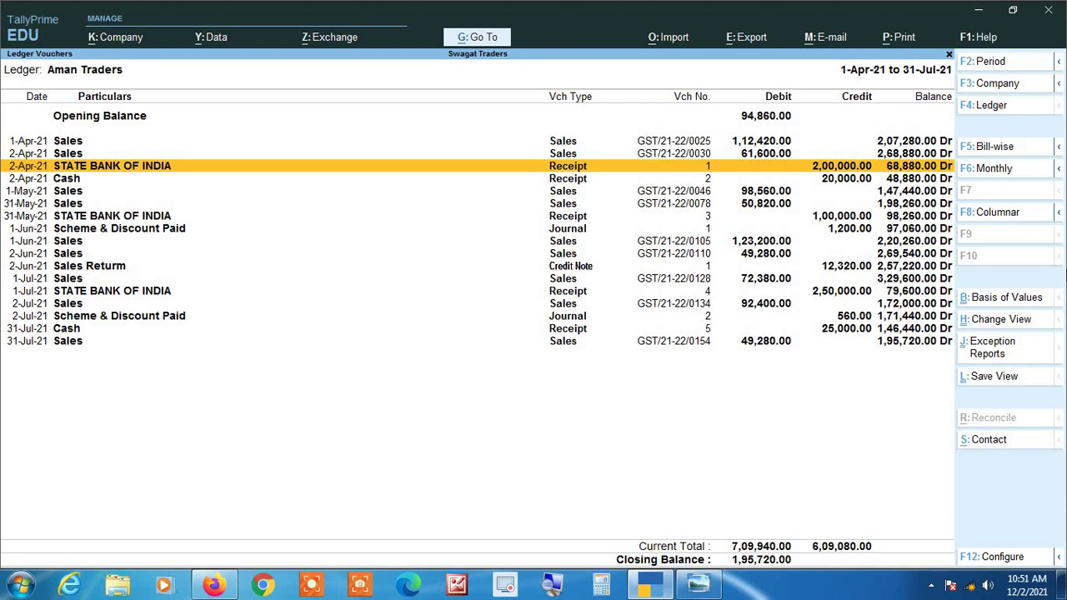
key("alt+p")
key("Return")
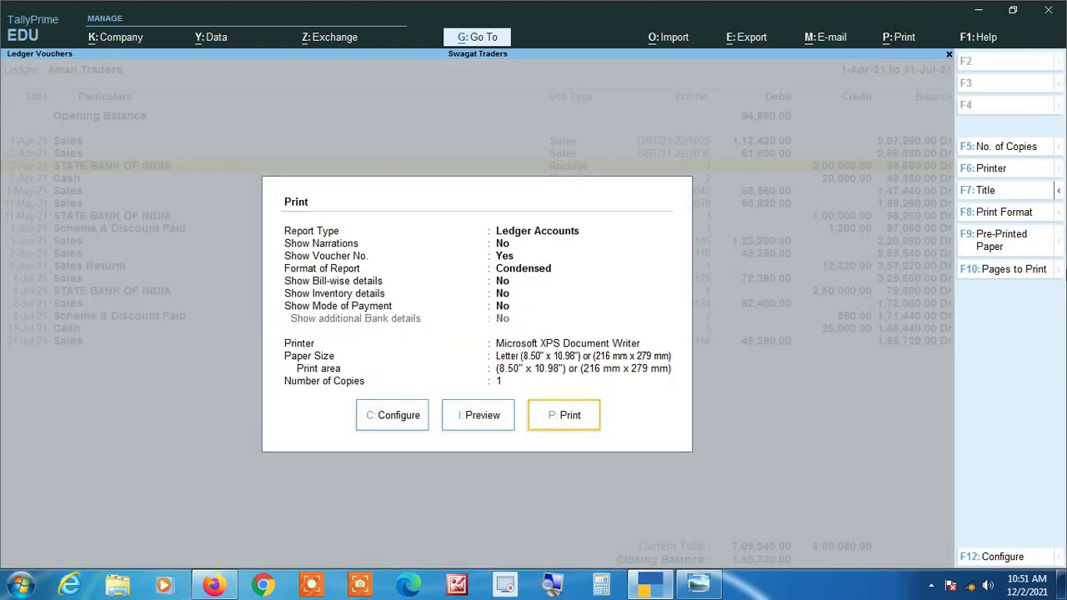
key("i")
key("Return")
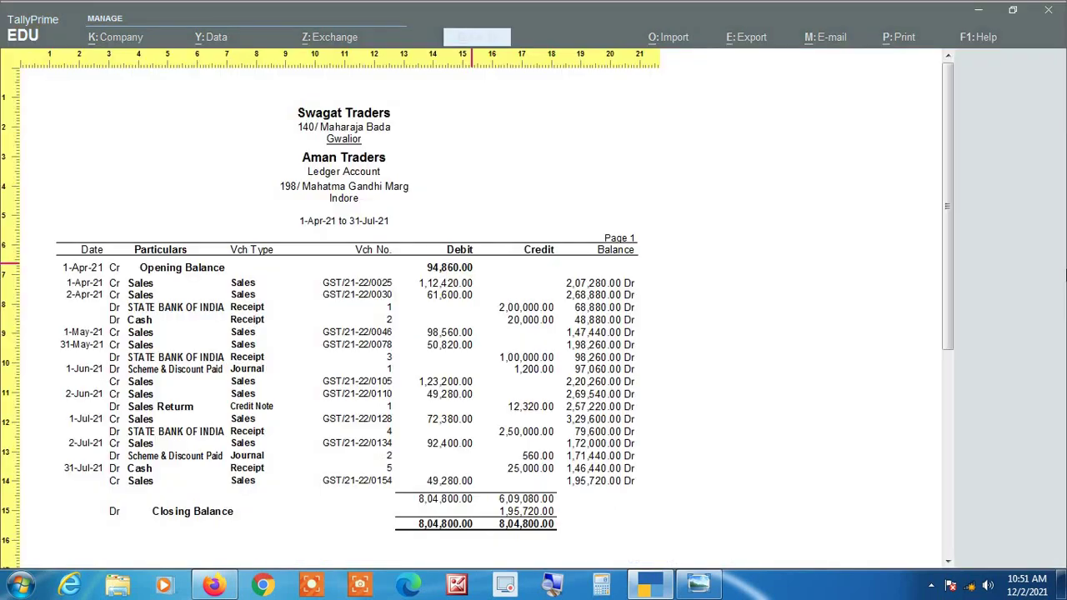
scroll(1051, 309, "down", 3)
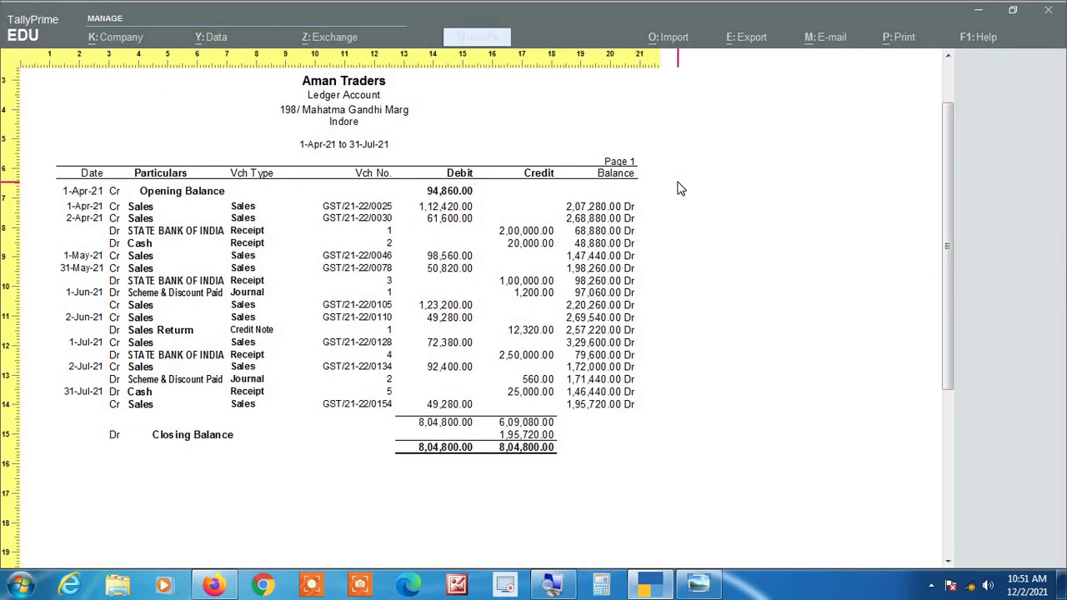
key("Escape")
key("Escape")
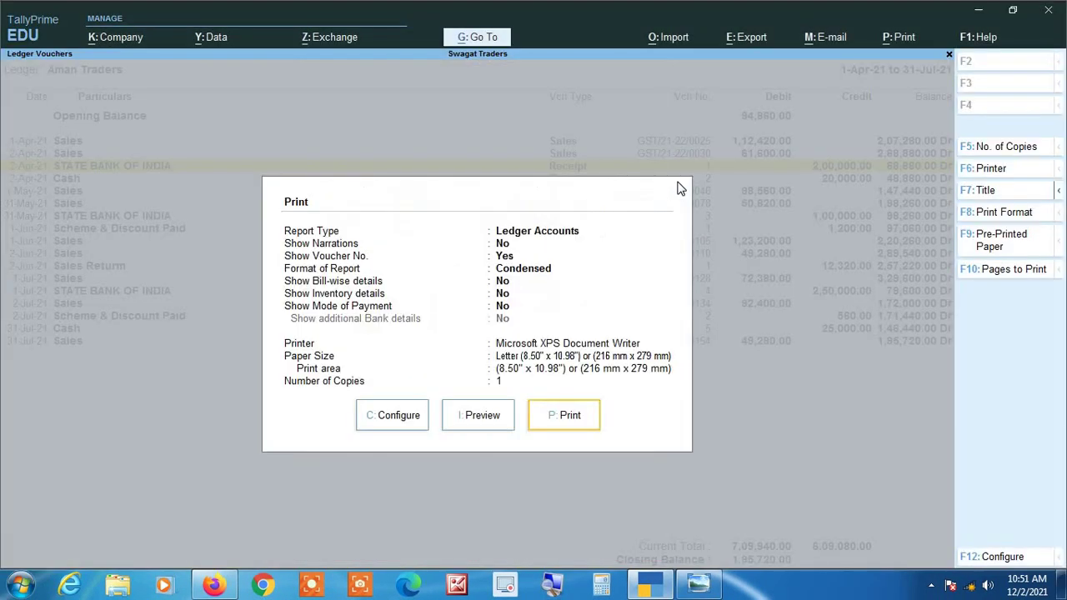
key("Escape")
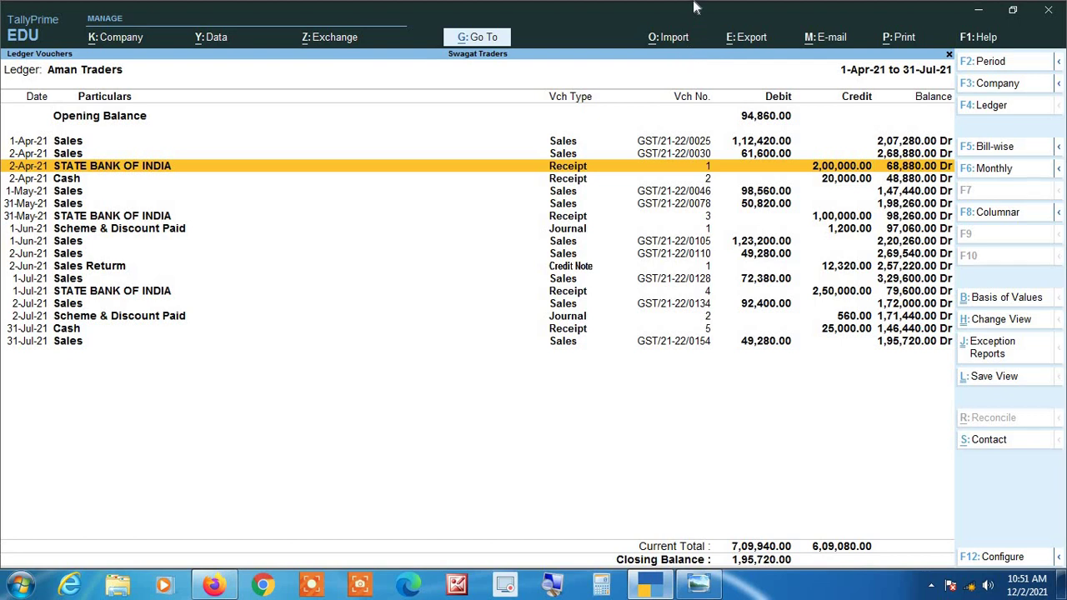